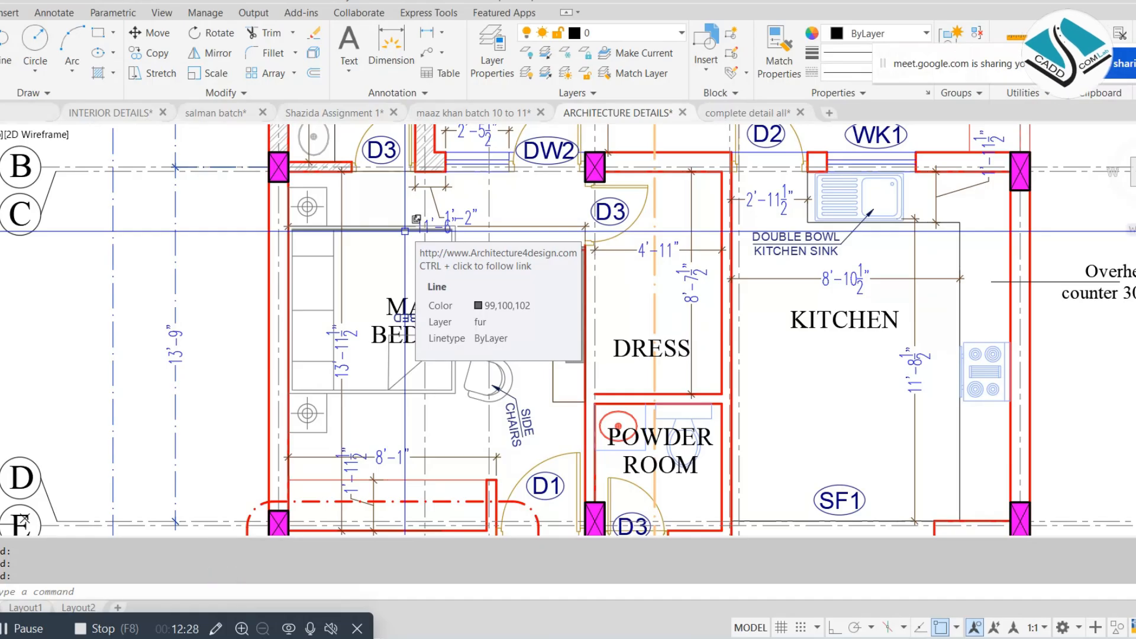
{"action": "scroll", "coordinate": [404, 231], "scroll_direction": "down", "scroll_amount": 5}
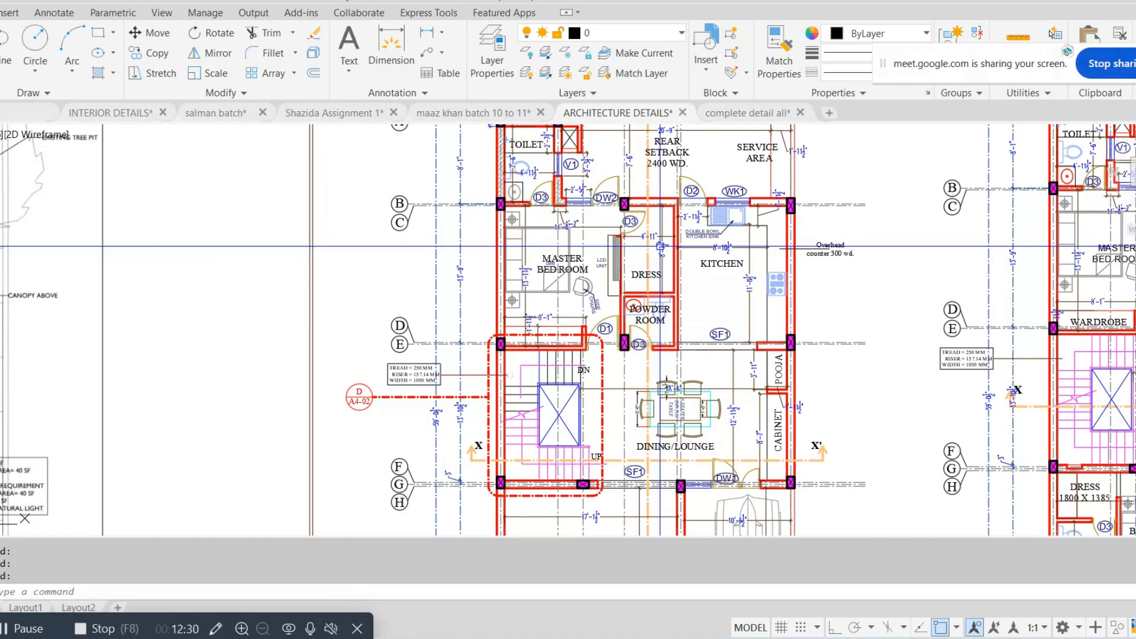
{"action": "scroll", "coordinate": [556, 234], "scroll_direction": "up", "scroll_amount": 5}
{"action": "scroll", "coordinate": [556, 233], "scroll_direction": "down", "scroll_amount": 2}
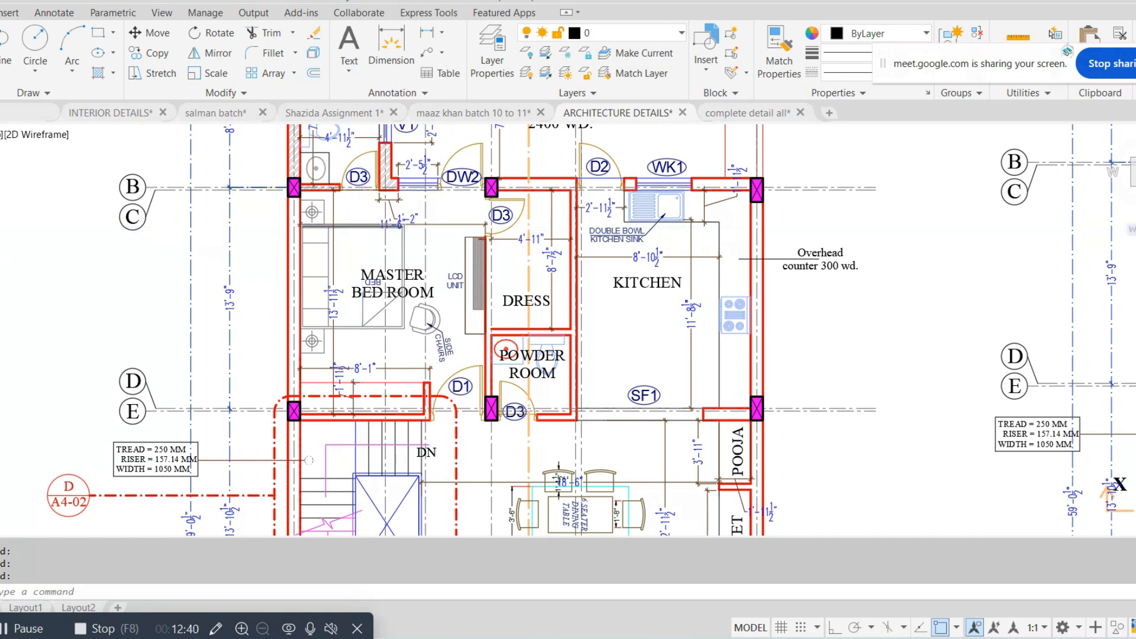
{"action": "scroll", "coordinate": [362, 229], "scroll_direction": "up", "scroll_amount": 2}
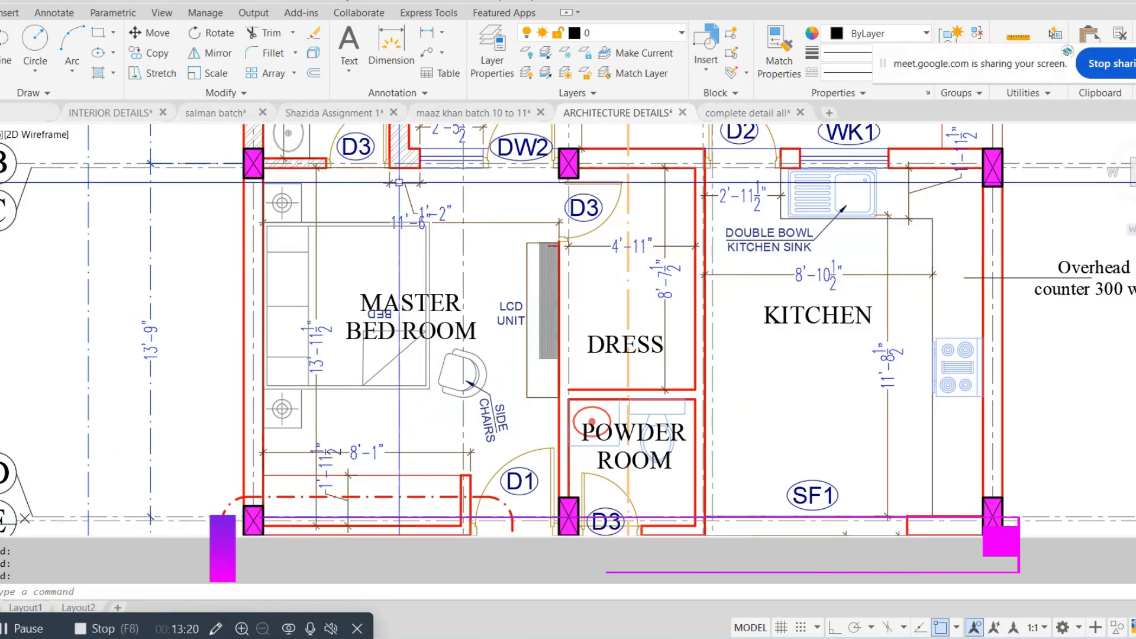
{"action": "scroll", "coordinate": [543, 281], "scroll_direction": "down", "scroll_amount": 8}
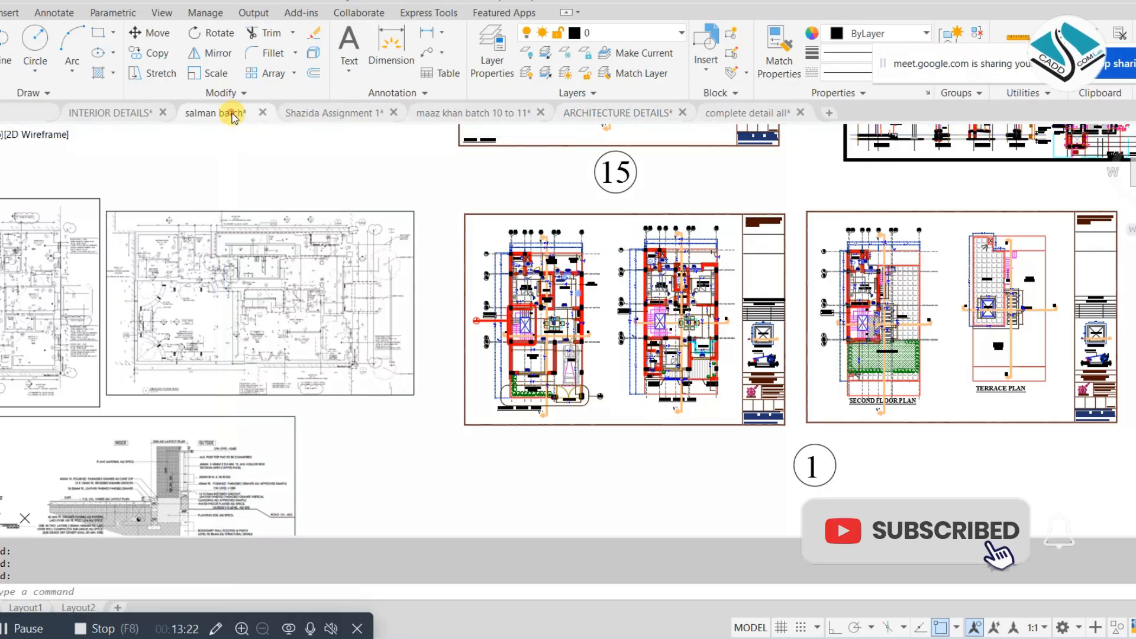
Step: Bring up the salman batch drawing and open the 01-01-cad-blocks-net-beds drawing from the BEDS folder in File Explorer
{"action": "left_click", "coordinate": [231, 113]}
{"action": "scroll", "coordinate": [487, 256], "scroll_direction": "down", "scroll_amount": 6}
{"action": "middle_click_drag", "start_coordinate": [261, 256], "coordinate": [489, 266]}
{"action": "scroll", "coordinate": [368, 236], "scroll_direction": "up", "scroll_amount": 2}
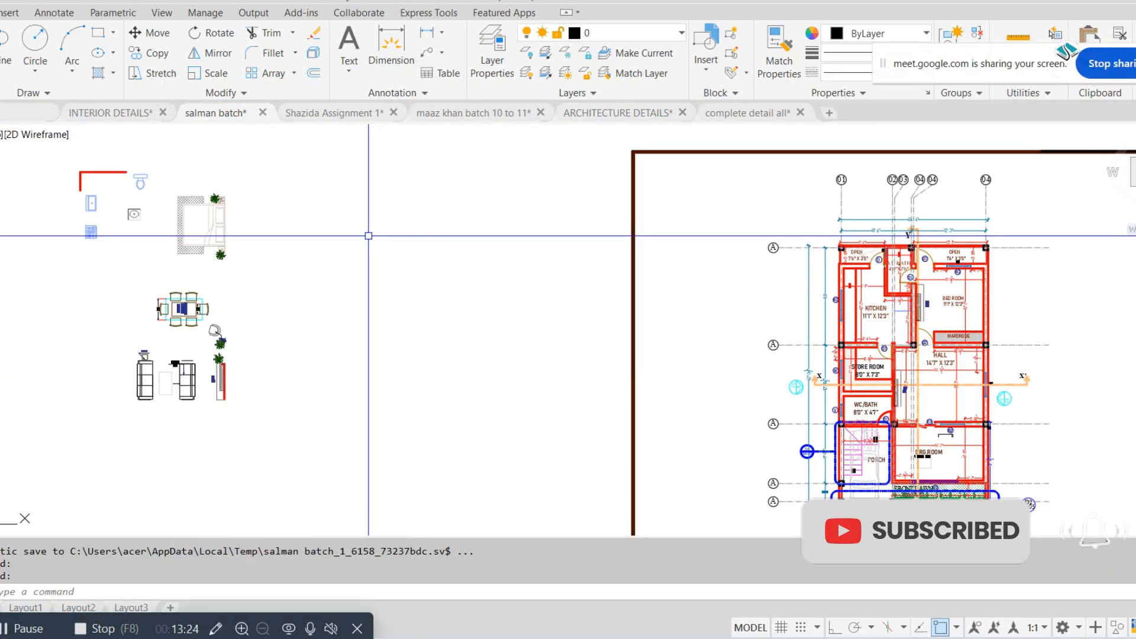
{"action": "left_click", "coordinate": [386, 636]}
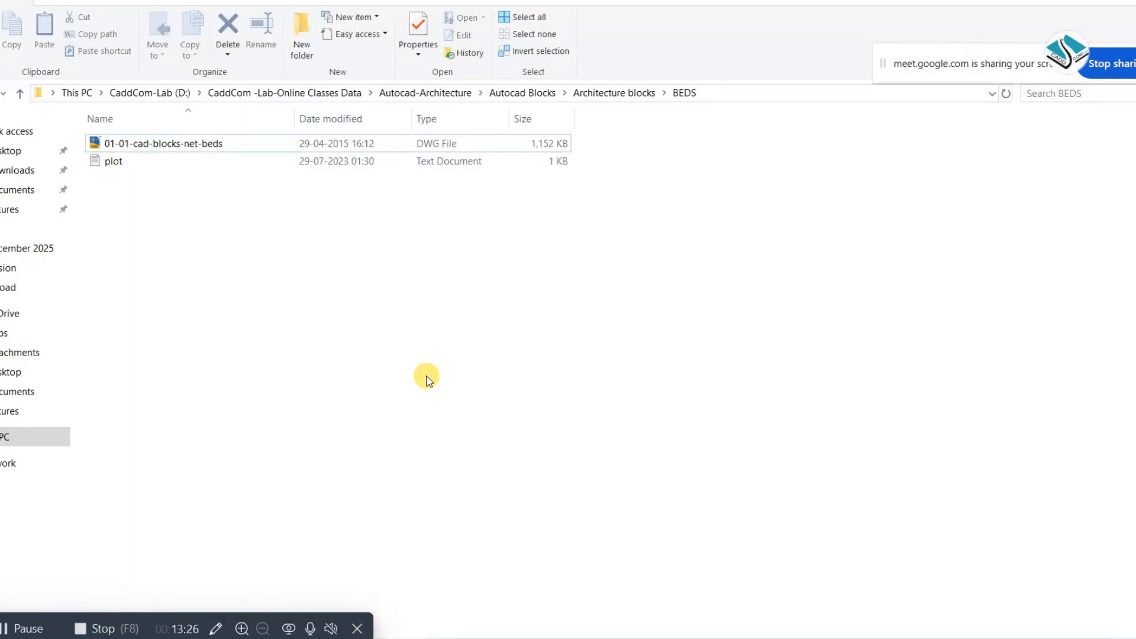
{"action": "double_click", "coordinate": [162, 148]}
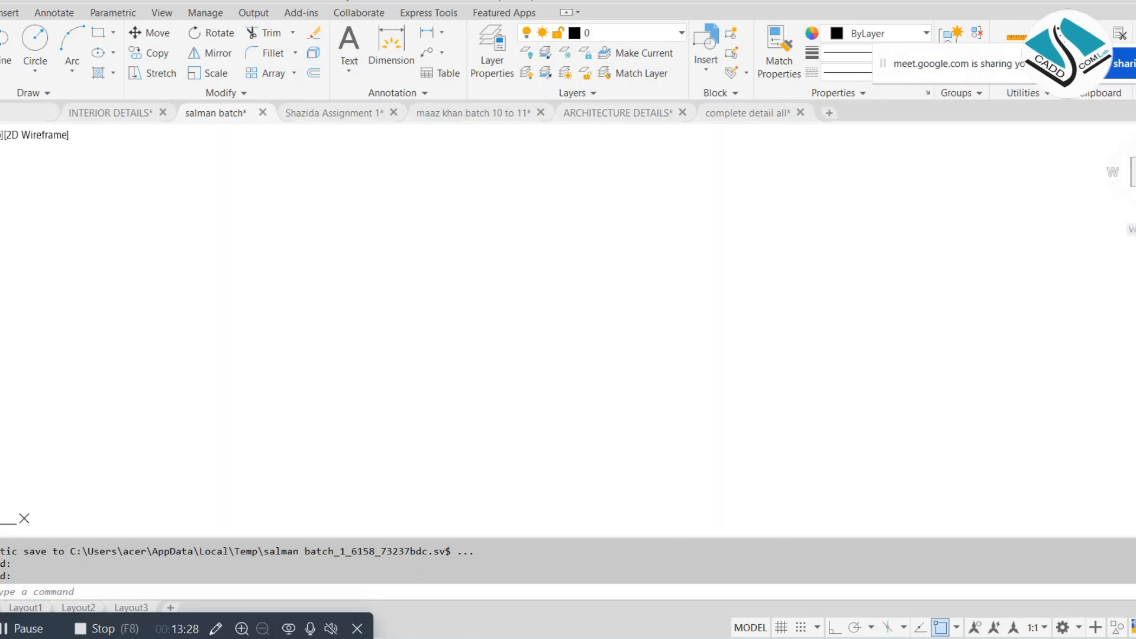
Step: Select the plaid-blanket bed block without nightstands in the second row of the beds plan sheet
{"action": "scroll", "coordinate": [394, 200], "scroll_direction": "up", "scroll_amount": 3}
{"action": "mouse_move", "coordinate": [394, 200]}
{"action": "middle_mouse_down"}
{"action": "mouse_move", "coordinate": [412, 263]}
{"action": "mouse_move", "coordinate": [435, 269]}
{"action": "middle_mouse_up"}
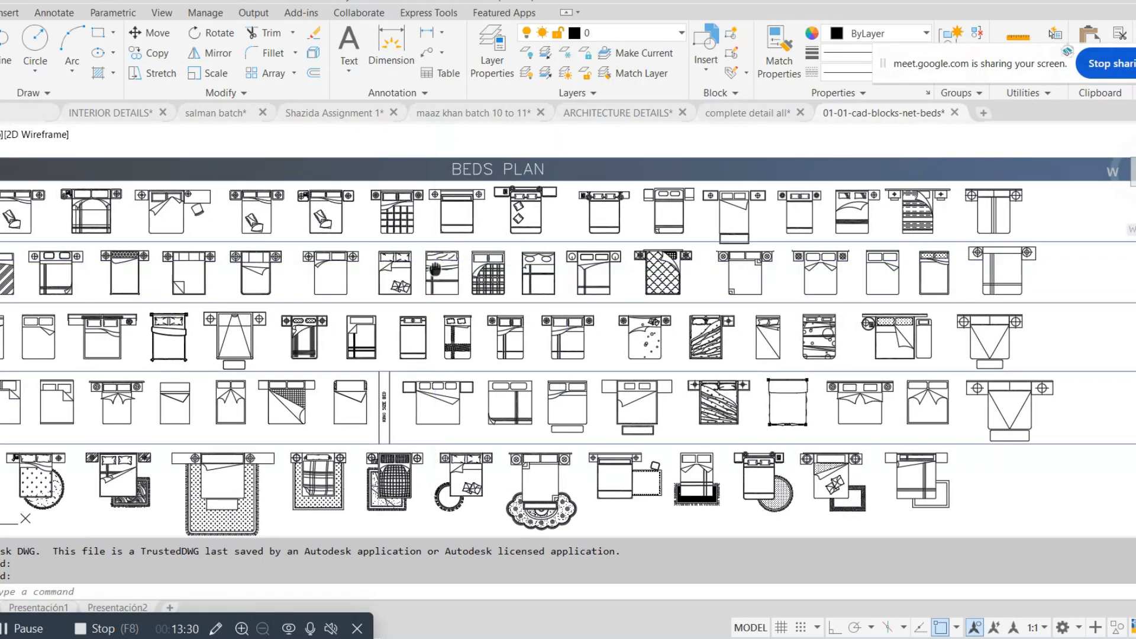
{"action": "scroll", "coordinate": [435, 269], "scroll_direction": "down", "scroll_amount": 1}
{"action": "scroll", "coordinate": [432, 281], "scroll_direction": "up", "scroll_amount": 3}
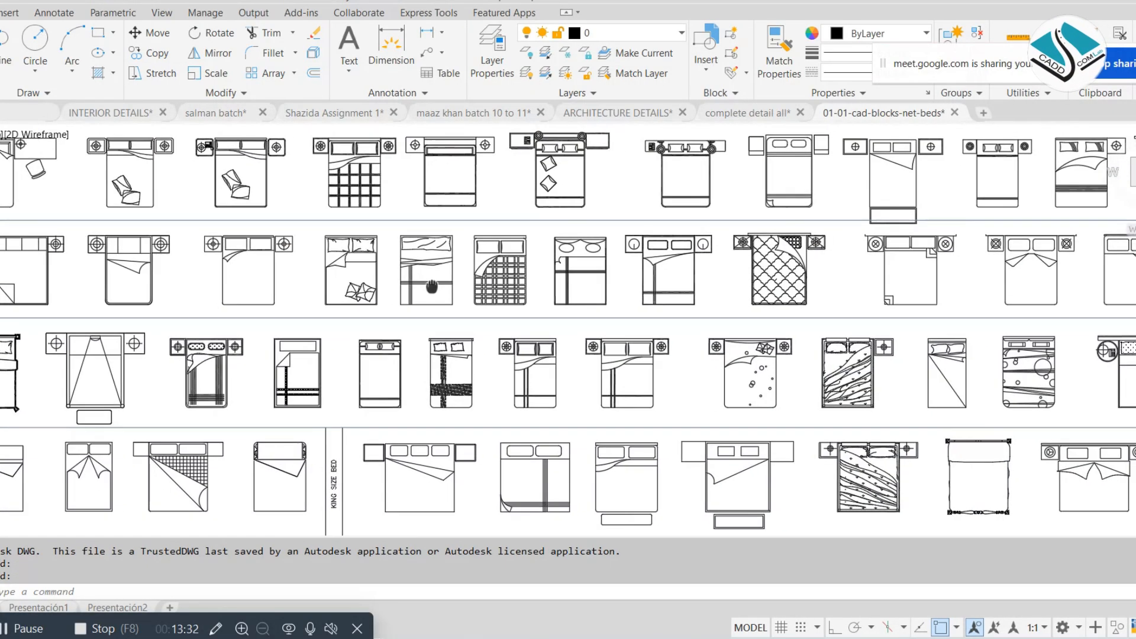
{"action": "scroll", "coordinate": [432, 287], "scroll_direction": "down", "scroll_amount": 1}
{"action": "scroll", "coordinate": [443, 297], "scroll_direction": "up", "scroll_amount": 3}
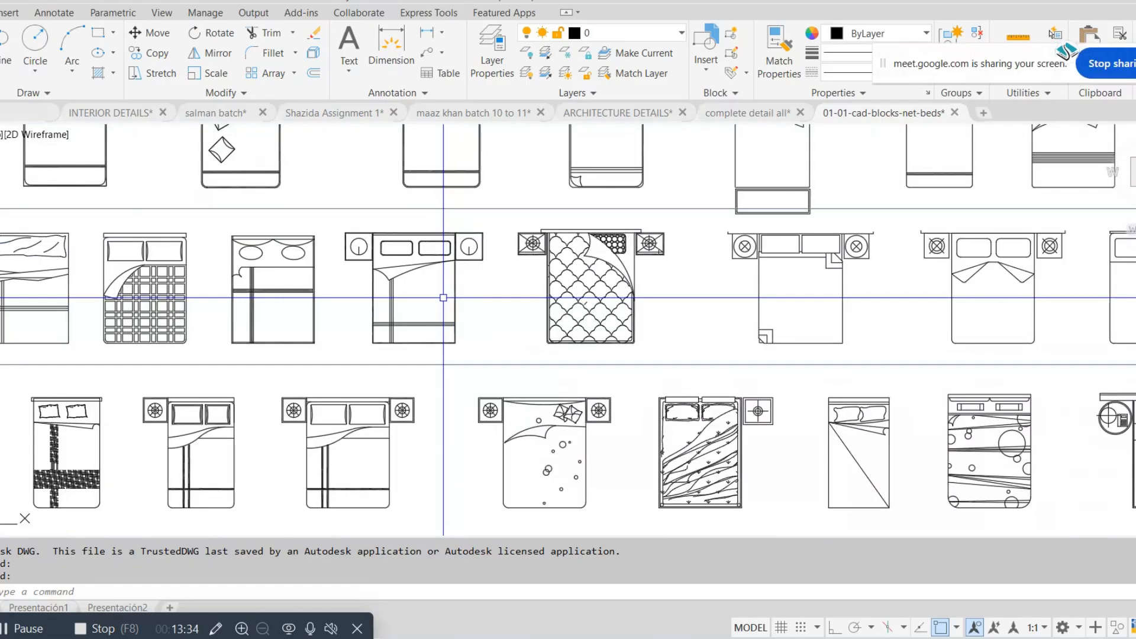
{"action": "scroll", "coordinate": [420, 291], "scroll_direction": "up", "scroll_amount": 1}
{"action": "middle_click_drag", "start_coordinate": [155, 271], "coordinate": [560, 282]}
{"action": "left_click", "coordinate": [438, 288]}
{"action": "left_click", "coordinate": [398, 299]}
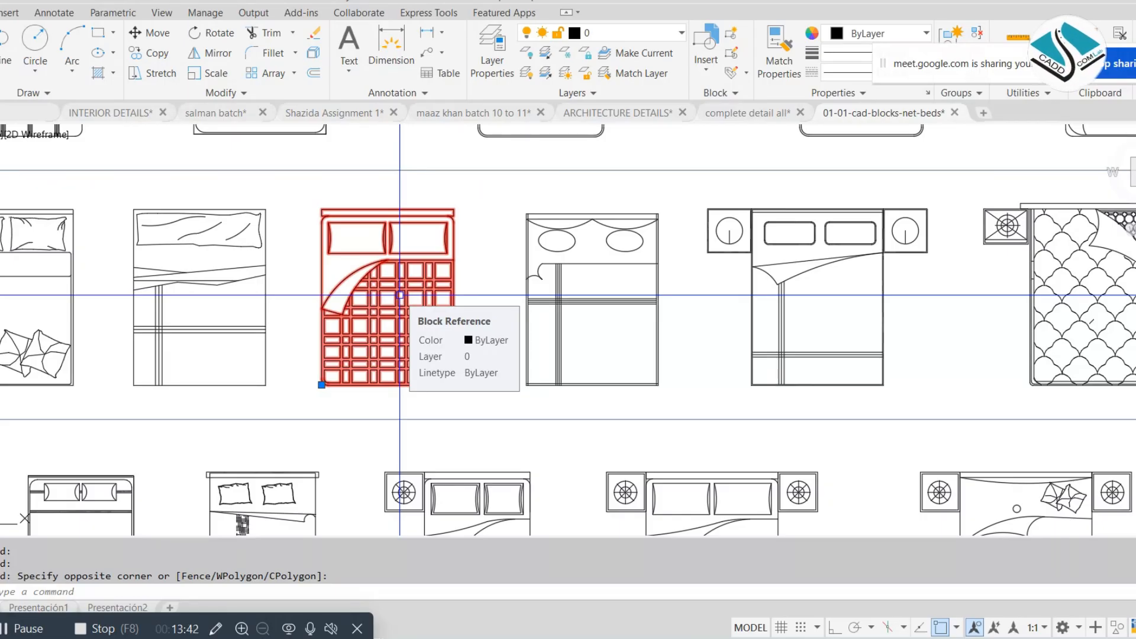
Step: Add the top-row bed block with two nightstands and a telephone to the selection and copy the selected blocks to the clipboard
{"action": "scroll", "coordinate": [400, 295], "scroll_direction": "down", "scroll_amount": 5}
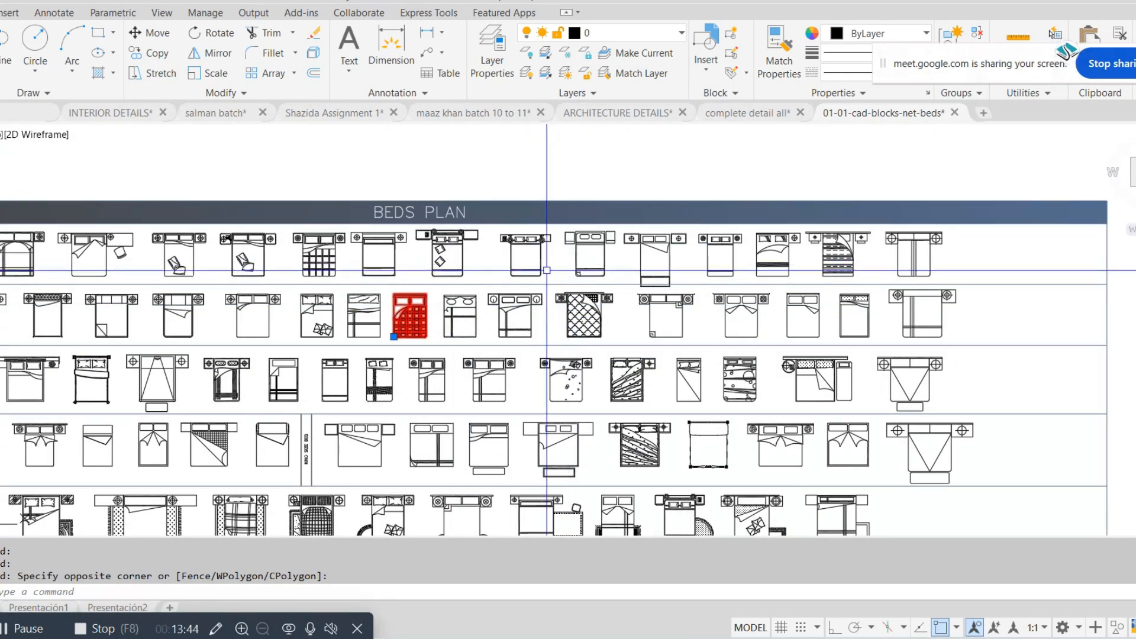
{"action": "scroll", "coordinate": [629, 255], "scroll_direction": "up", "scroll_amount": 5}
{"action": "scroll", "coordinate": [483, 257], "scroll_direction": "down", "scroll_amount": 2}
{"action": "scroll", "coordinate": [482, 261], "scroll_direction": "up", "scroll_amount": 2}
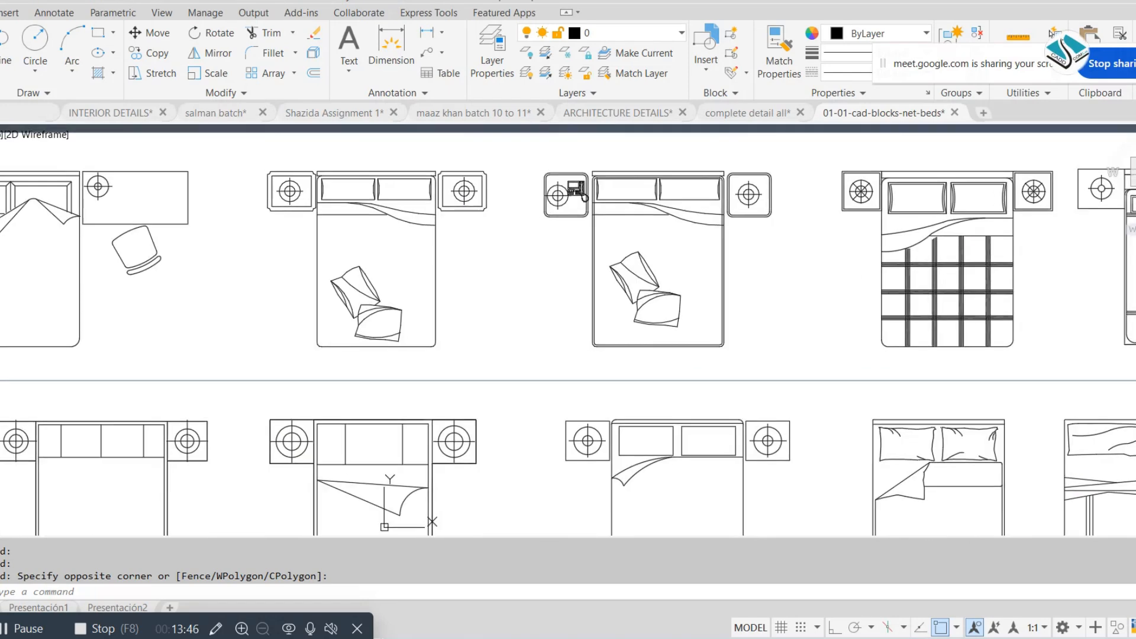
{"action": "scroll", "coordinate": [767, 249], "scroll_direction": "up", "scroll_amount": 2}
{"action": "left_click", "coordinate": [767, 249]}
{"action": "left_click", "coordinate": [506, 287]}
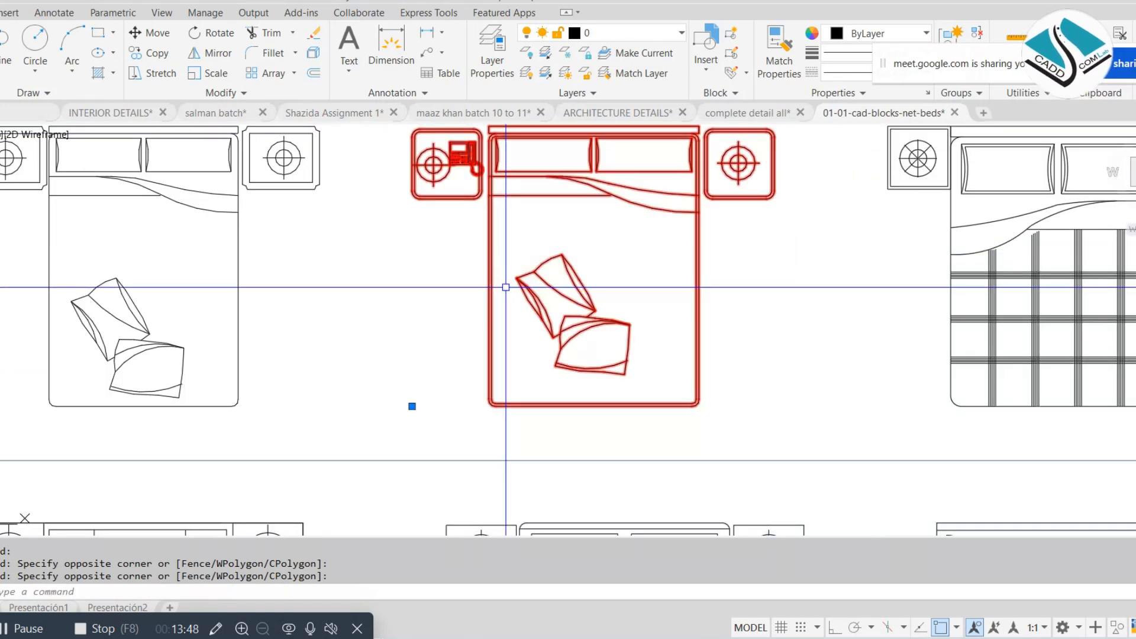
{"action": "key", "text": "ctrl+c"}
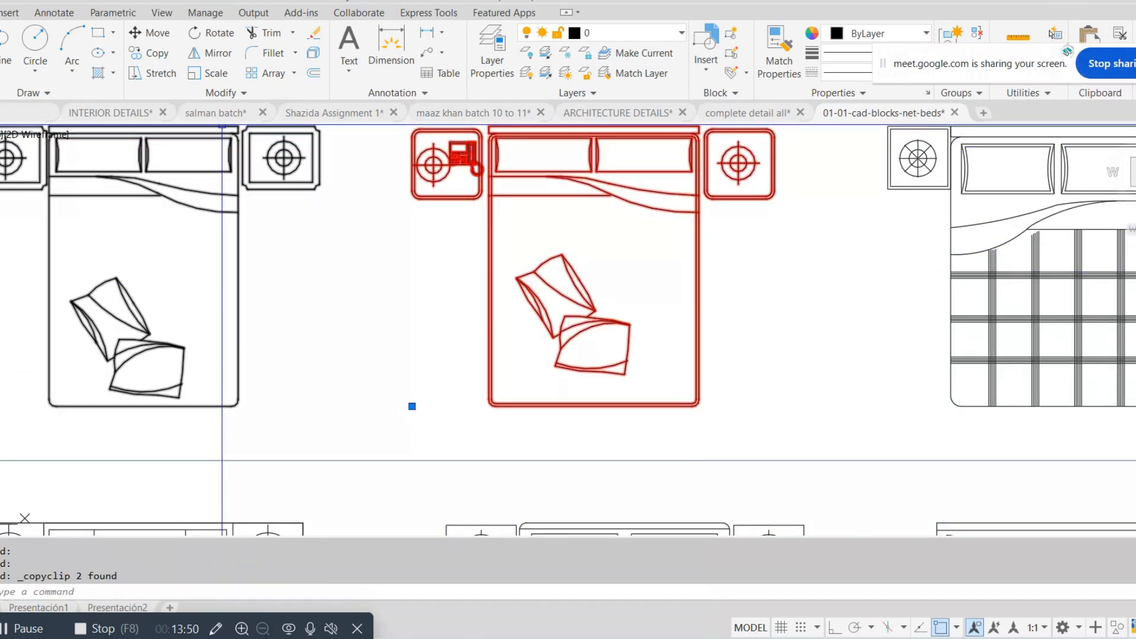
Step: Paste the copied bed blocks into the salman batch drawing near the loose furniture blocks
{"action": "left_click", "coordinate": [230, 115]}
{"action": "key", "text": "ctrl+v"}
{"action": "scroll", "coordinate": [408, 299], "scroll_direction": "down", "scroll_amount": 3}
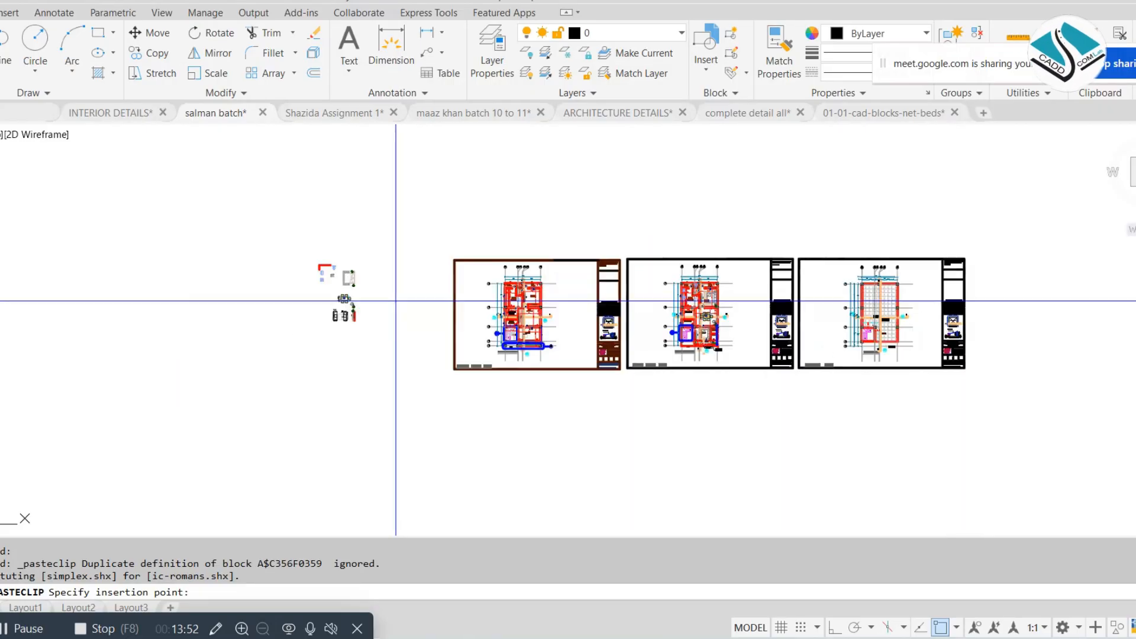
{"action": "left_click", "coordinate": [317, 342]}
Step: Delete the pasted plaid-blanket bed
{"action": "left_click", "coordinate": [793, 301]}
{"action": "left_click", "coordinate": [725, 268]}
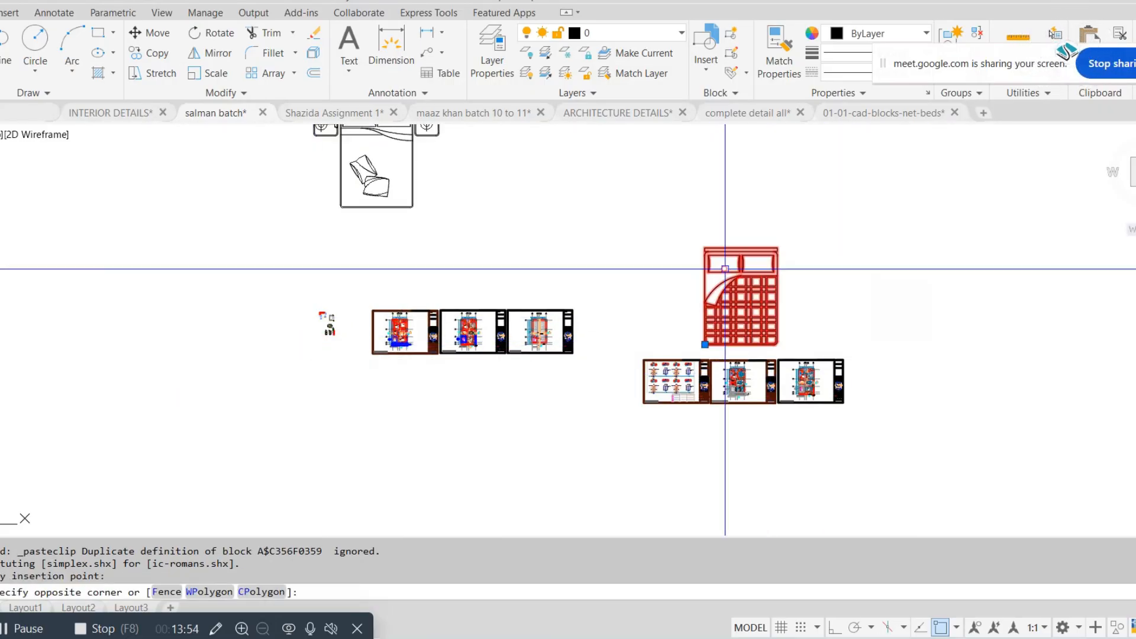
{"action": "key", "text": "Delete"}
{"action": "middle_click_drag", "start_coordinate": [725, 261], "coordinate": [844, 318]}
Step: Move the pasted bed with nightstands over to the loose furniture blocks beside the floor plan sheets
{"action": "left_click", "coordinate": [583, 155]}
{"action": "left_click", "coordinate": [409, 241]}
{"action": "type", "text": "m"}
{"action": "key", "text": "space"}
{"action": "left_click", "coordinate": [478, 215]}
{"action": "scroll", "coordinate": [447, 393], "scroll_direction": "up", "scroll_amount": 3}
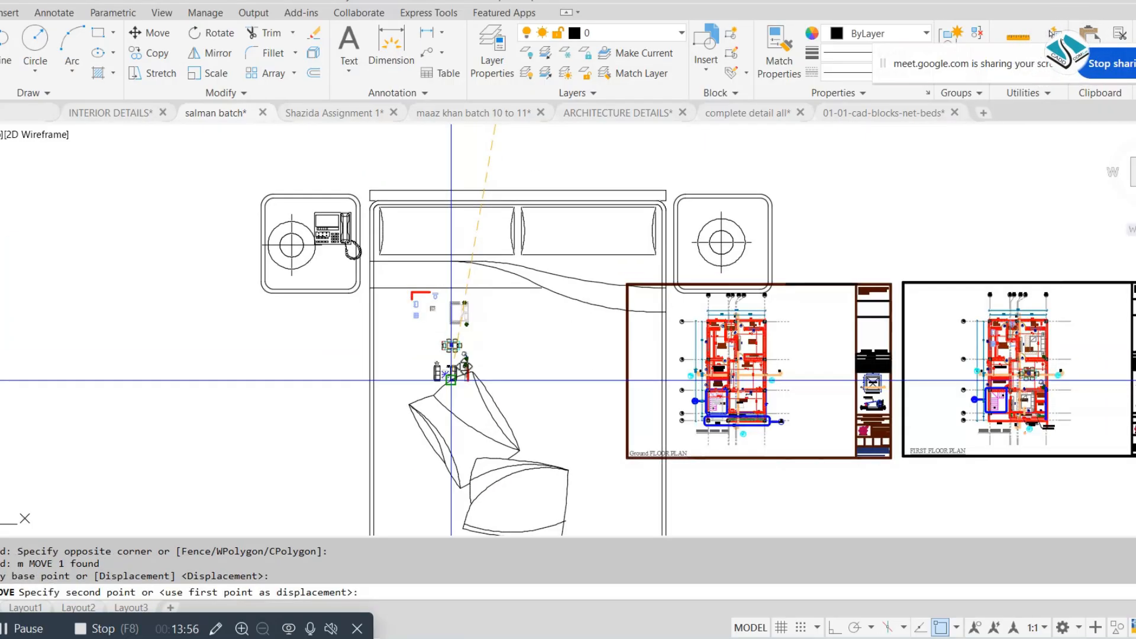
{"action": "left_click", "coordinate": [350, 339]}
Step: Scale the bed block down to a size comparable with the neighbouring furniture blocks
{"action": "left_click", "coordinate": [596, 278]}
{"action": "left_click", "coordinate": [510, 345]}
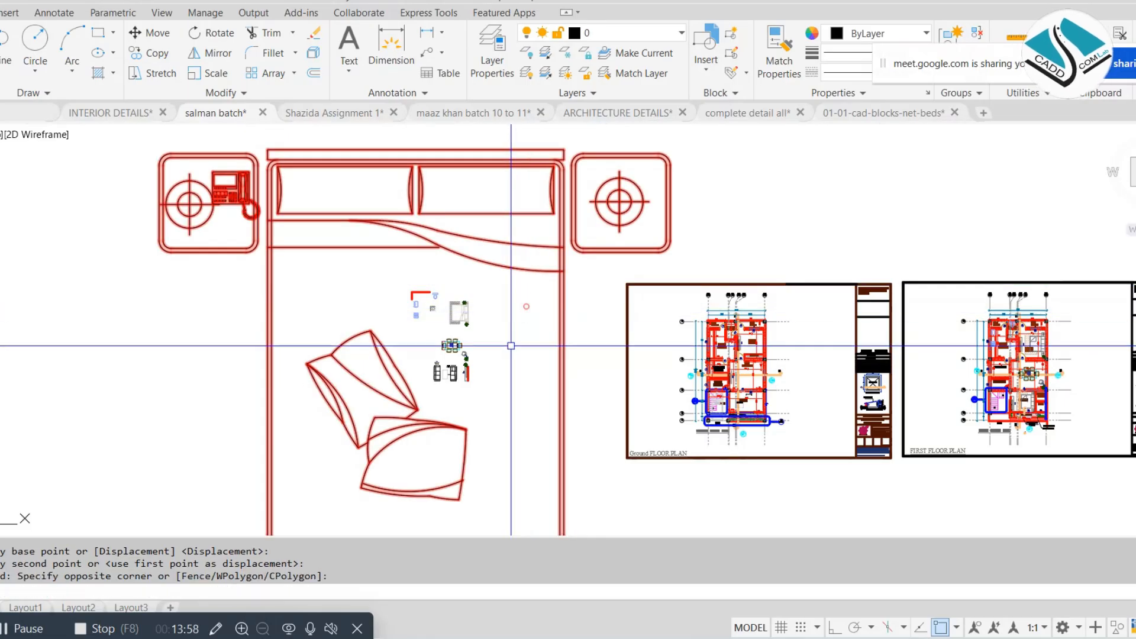
{"action": "scroll", "coordinate": [511, 330], "scroll_direction": "up", "scroll_amount": 3}
{"action": "type", "text": "sc"}
{"action": "key", "text": "space"}
{"action": "left_click", "coordinate": [543, 306]}
{"action": "key", "text": "Escape"}
{"action": "key", "text": "Escape"}
{"action": "scroll", "coordinate": [527, 284], "scroll_direction": "up", "scroll_amount": 4}
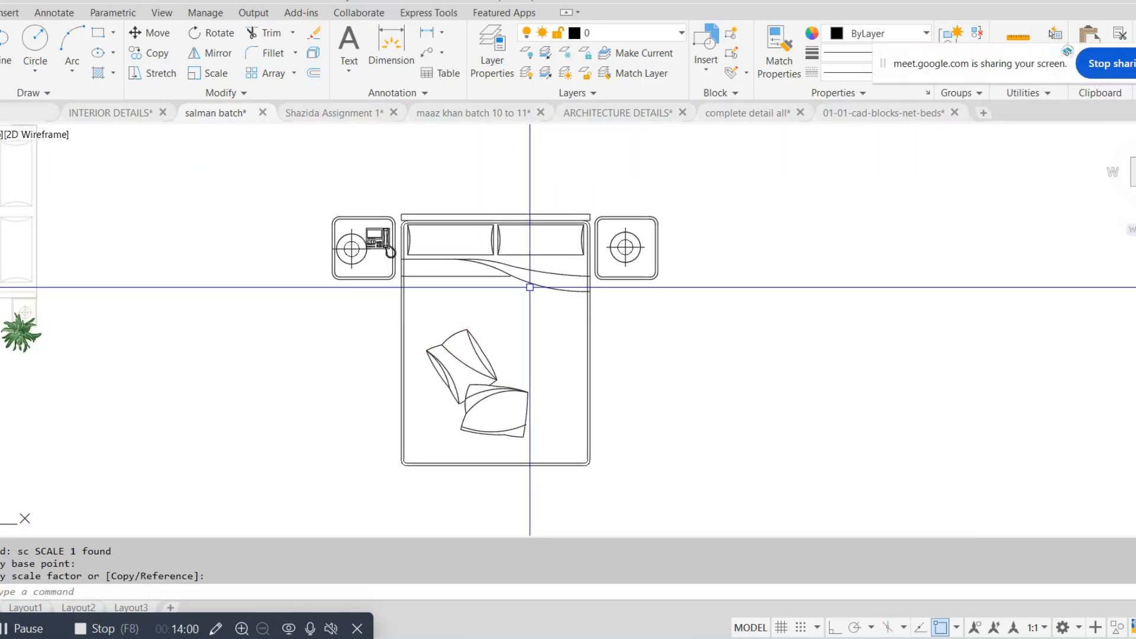
Step: Explode the bed block into separate objects
{"action": "type", "text": "x"}
{"action": "key", "text": "space"}
{"action": "left_click", "coordinate": [702, 198]}
{"action": "left_click", "coordinate": [240, 473]}
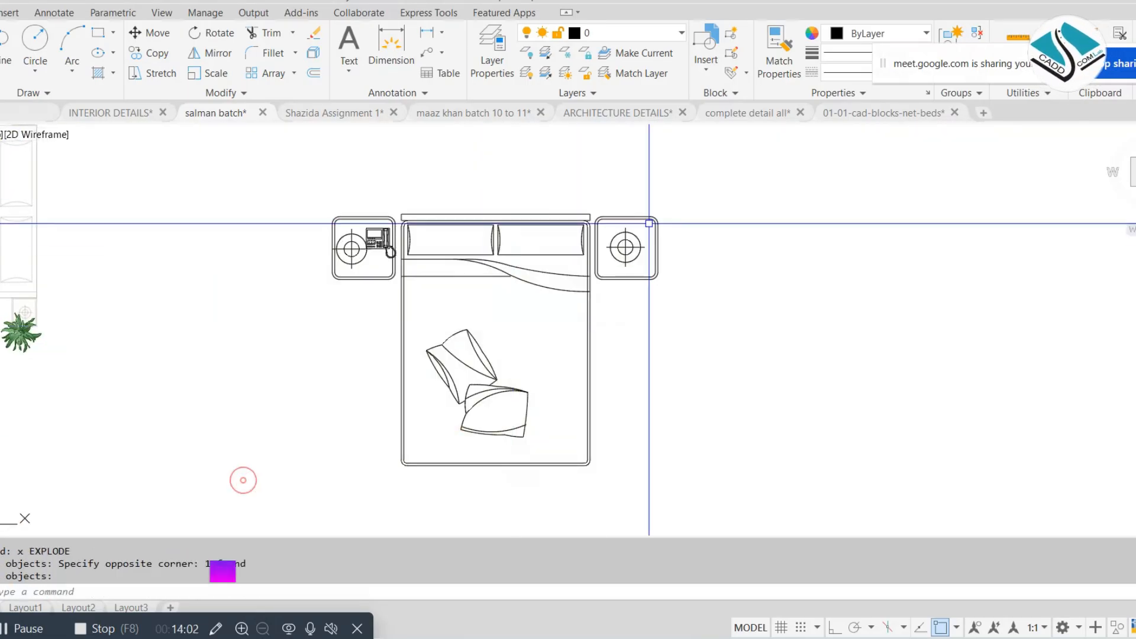
Step: Move the nightstand without the telephone away from the bed, up and to its right
{"action": "scroll", "coordinate": [650, 242], "scroll_direction": "up", "scroll_amount": 4}
{"action": "left_click", "coordinate": [746, 207]}
{"action": "left_click", "coordinate": [512, 420]}
{"action": "scroll", "coordinate": [612, 340], "scroll_direction": "down", "scroll_amount": 5}
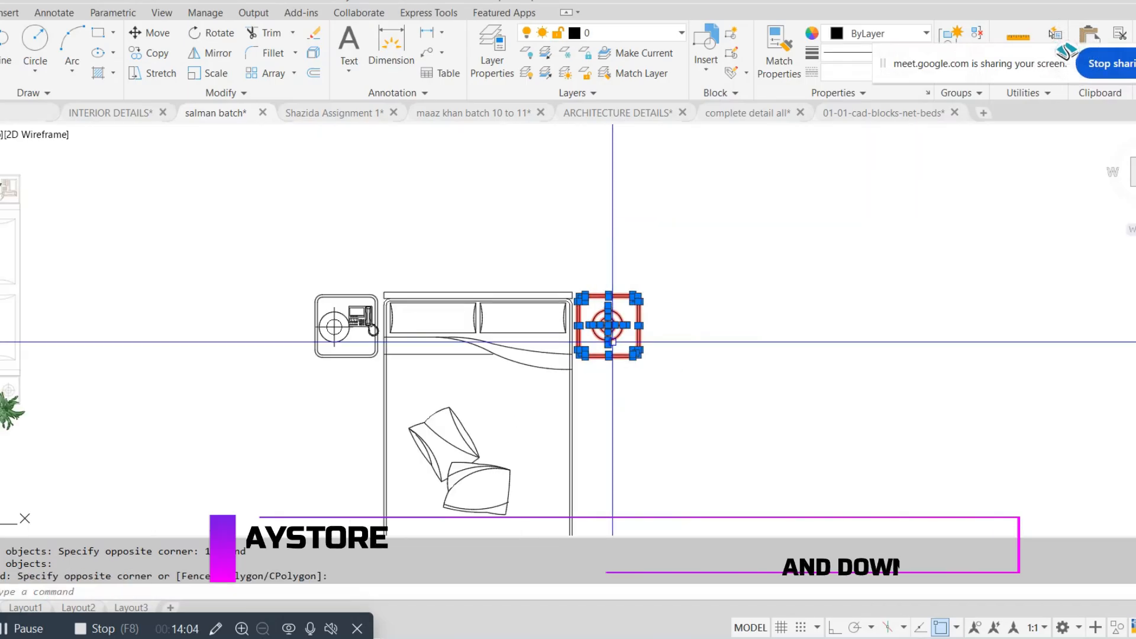
{"action": "type", "text": "m"}
{"action": "key", "text": "space"}
{"action": "left_click", "coordinate": [614, 337]}
{"action": "left_click", "coordinate": [744, 260]}
{"action": "key", "text": "Escape"}
Step: Move the nightstand with the telephone off the bed's left side and place it right of the other nightstand
{"action": "scroll", "coordinate": [287, 323], "scroll_direction": "up", "scroll_amount": 3}
{"action": "left_click", "coordinate": [283, 254]}
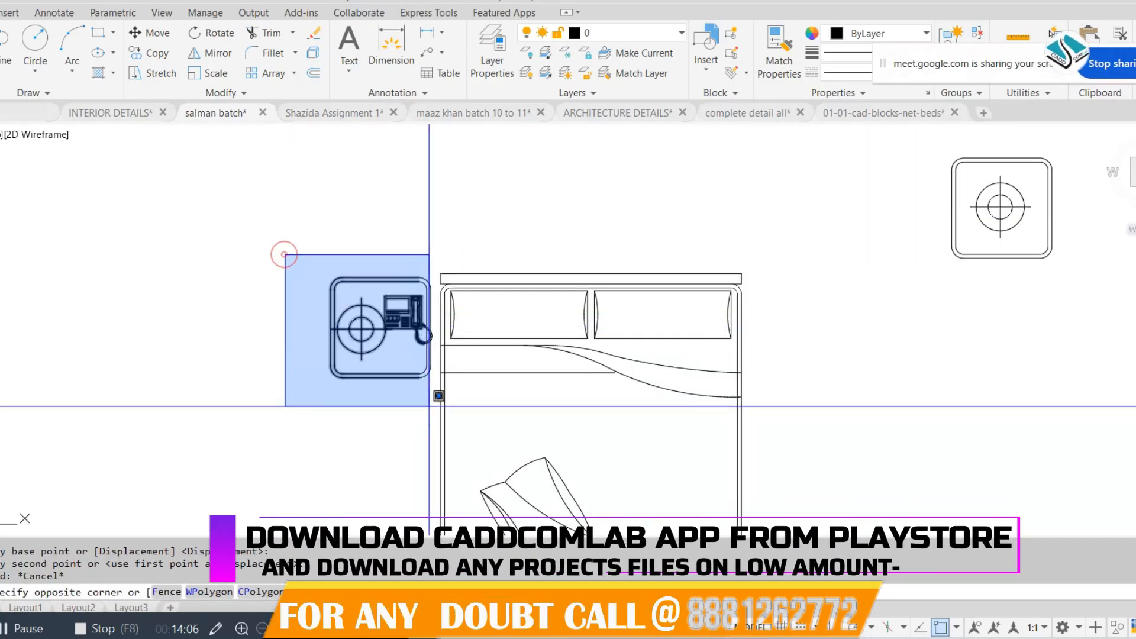
{"action": "left_click", "coordinate": [436, 425]}
{"action": "type", "text": "m"}
{"action": "key", "text": "space"}
{"action": "left_click", "coordinate": [362, 360]}
{"action": "middle_click_drag", "start_coordinate": [789, 307], "coordinate": [576, 343]}
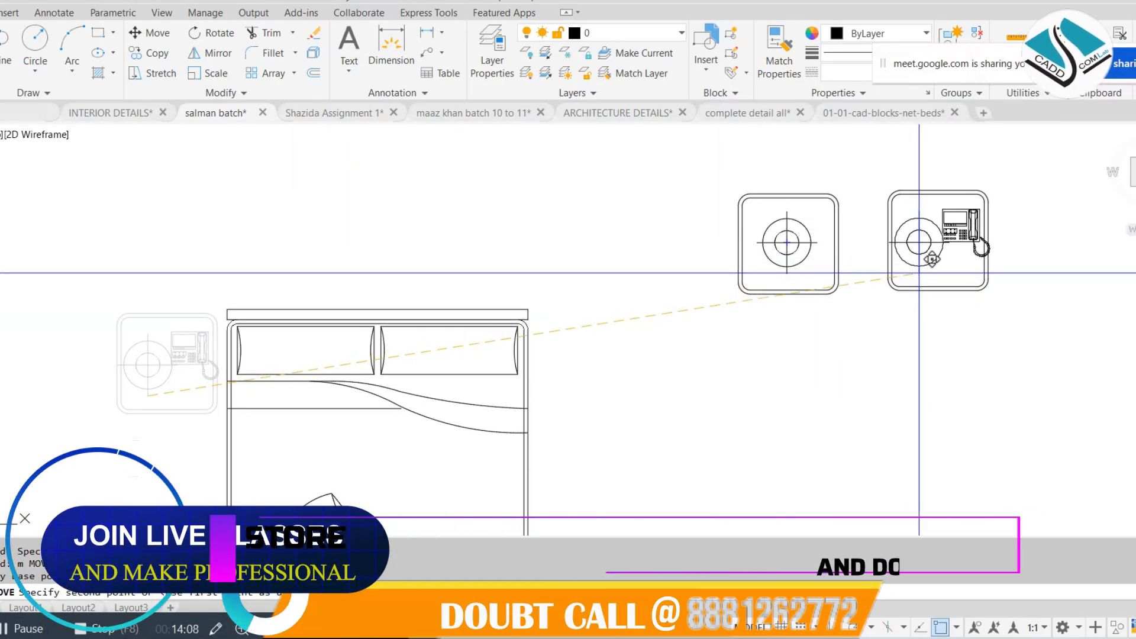
{"action": "left_click", "coordinate": [917, 272]}
Step: Move the two loose cushions off the mattress to the empty space left of the bed
{"action": "middle_click_drag", "start_coordinate": [456, 380], "coordinate": [496, 273]}
{"action": "scroll", "coordinate": [495, 272], "scroll_direction": "down", "scroll_amount": 1}
{"action": "middle_click_drag", "start_coordinate": [465, 359], "coordinate": [566, 233]}
{"action": "scroll", "coordinate": [495, 317], "scroll_direction": "up", "scroll_amount": 2}
{"action": "left_click", "coordinate": [652, 186]}
{"action": "left_click", "coordinate": [264, 505]}
{"action": "scroll", "coordinate": [398, 380], "scroll_direction": "down", "scroll_amount": 1}
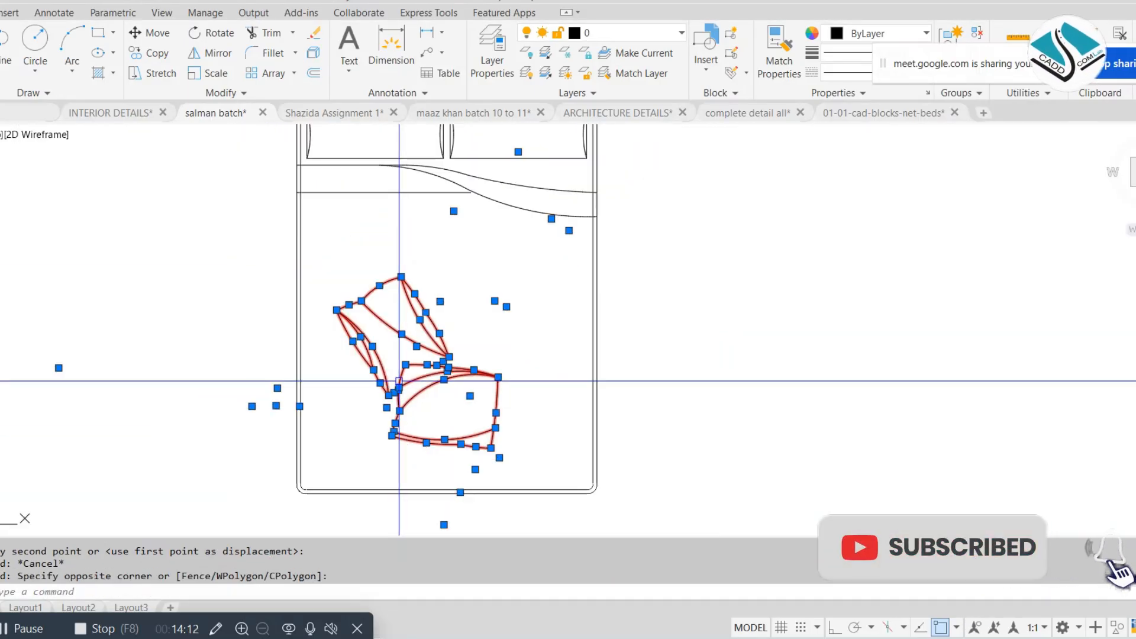
{"action": "type", "text": "m"}
{"action": "key", "text": "space"}
{"action": "left_click", "coordinate": [434, 399]}
{"action": "middle_click_drag", "start_coordinate": [407, 347], "coordinate": [669, 383]}
{"action": "left_click", "coordinate": [225, 267]}
{"action": "key", "text": "Escape"}
Step: Offset the headboard's long edge line 7' toward the foot of the bed
{"action": "middle_click_drag", "start_coordinate": [786, 188], "coordinate": [601, 226]}
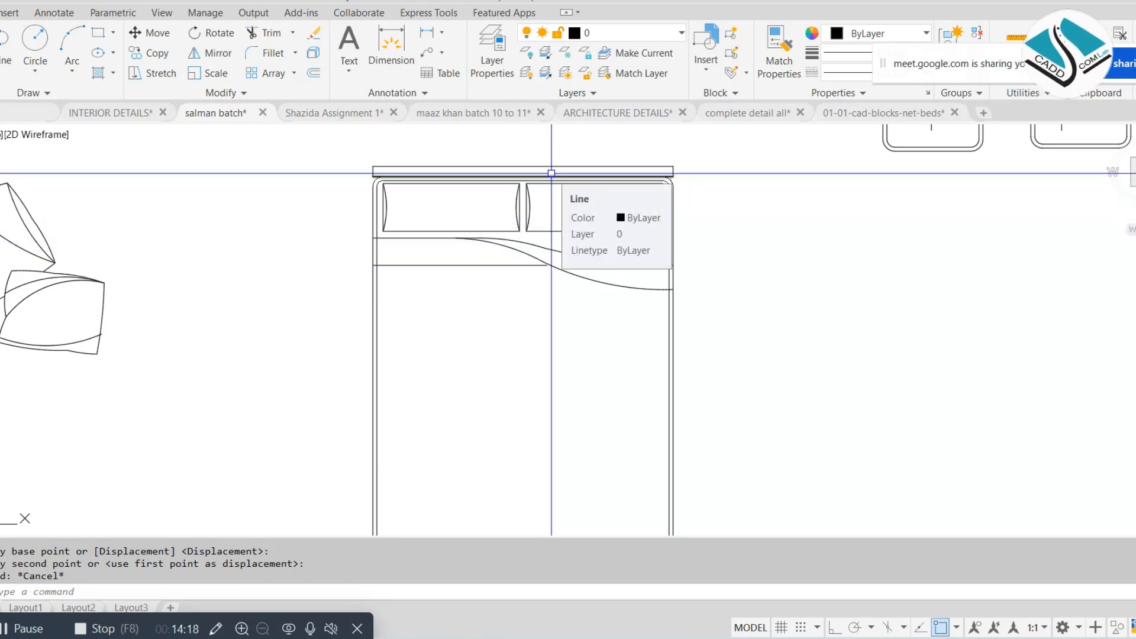
{"action": "key", "text": "Escape"}
{"action": "key", "text": "Escape"}
{"action": "type", "text": "'"}
{"action": "key", "text": "Return"}
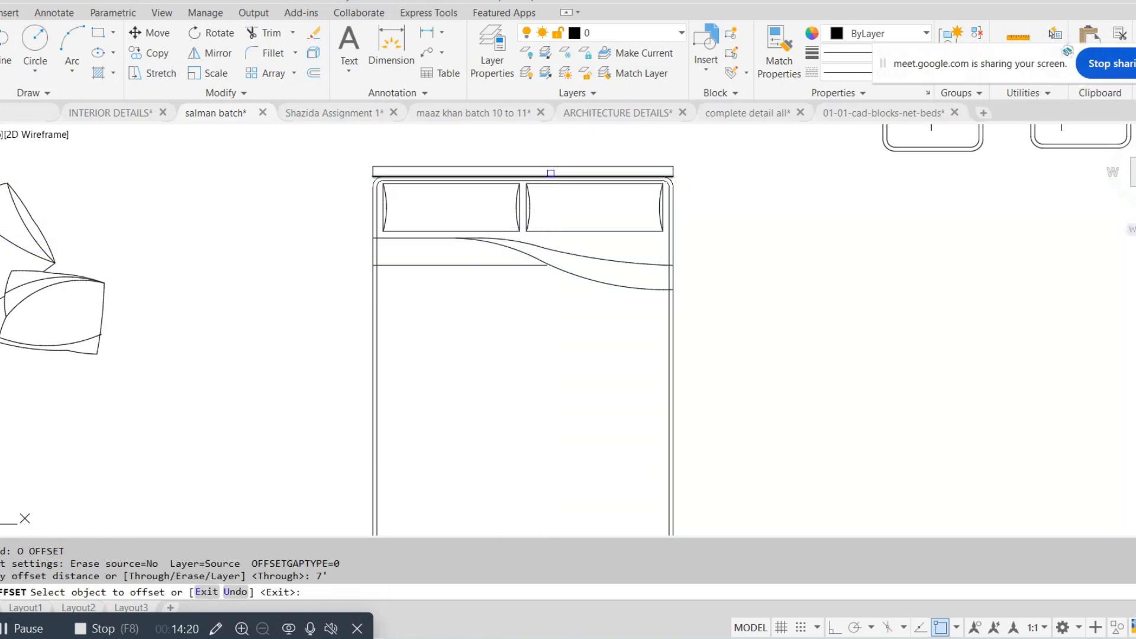
{"action": "left_click", "coordinate": [550, 173]}
{"action": "scroll", "coordinate": [557, 248], "scroll_direction": "down", "scroll_amount": 3}
{"action": "left_click", "coordinate": [537, 284]}
{"action": "scroll", "coordinate": [562, 266], "scroll_direction": "up", "scroll_amount": 3}
{"action": "key", "text": "Escape"}
{"action": "key", "text": "Escape"}
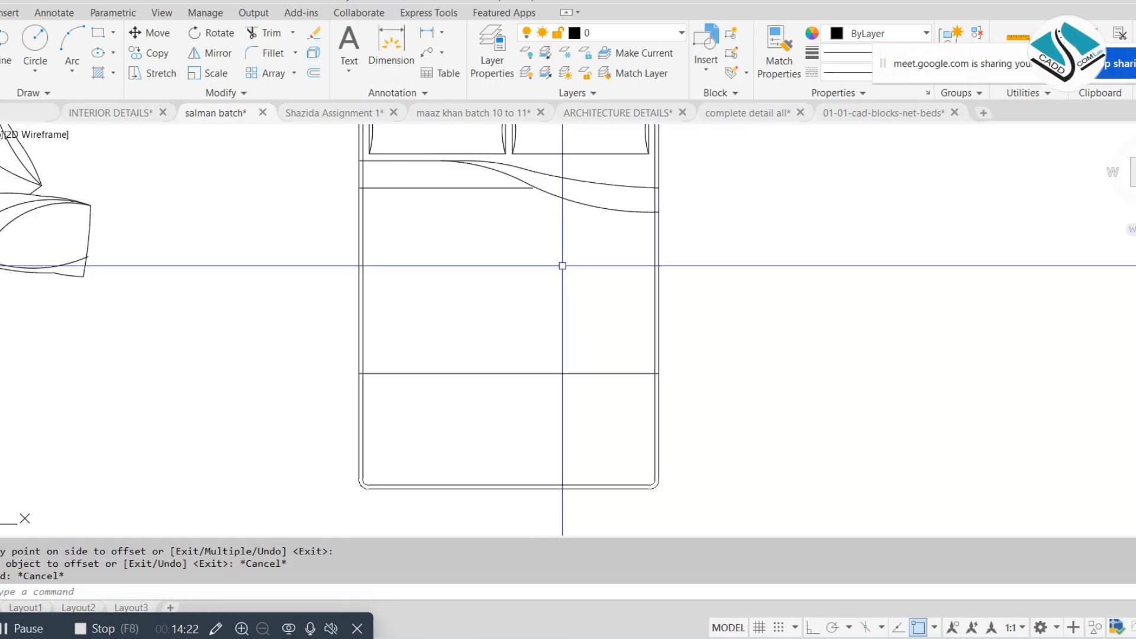
{"action": "middle_click_drag", "start_coordinate": [445, 379], "coordinate": [451, 335]}
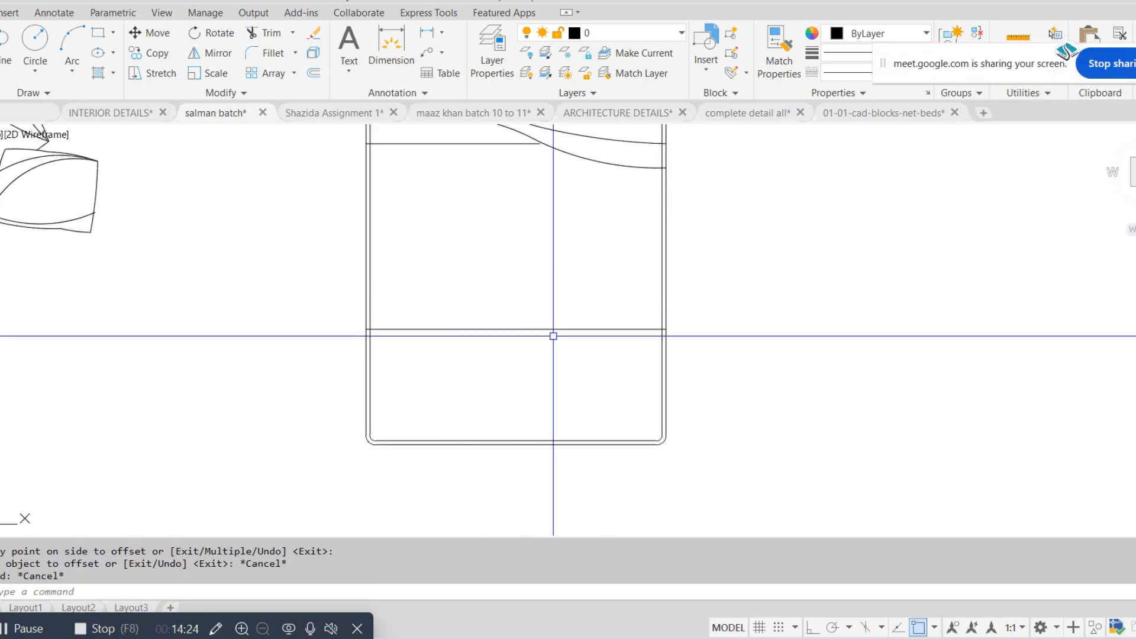
{"action": "type", "text": "s"}
{"action": "key", "text": "Return"}
{"action": "left_click", "coordinate": [771, 376]}
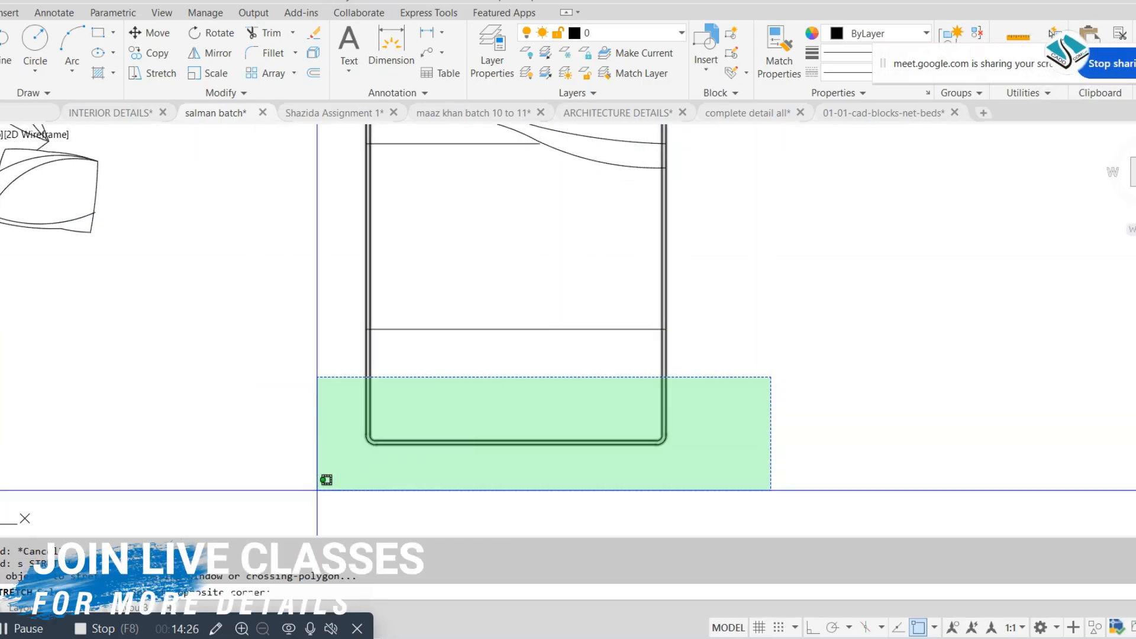
{"action": "left_click", "coordinate": [317, 489]}
{"action": "key", "text": "Escape"}
Step: Stretch the foot end of the bed frame up to the offset guide line so the bed becomes shorter
{"action": "key", "text": "Return"}
{"action": "left_click", "coordinate": [775, 392]}
{"action": "left_click", "coordinate": [212, 506]}
{"action": "key", "text": "Return"}
{"action": "scroll", "coordinate": [557, 445], "scroll_direction": "up", "scroll_amount": 2}
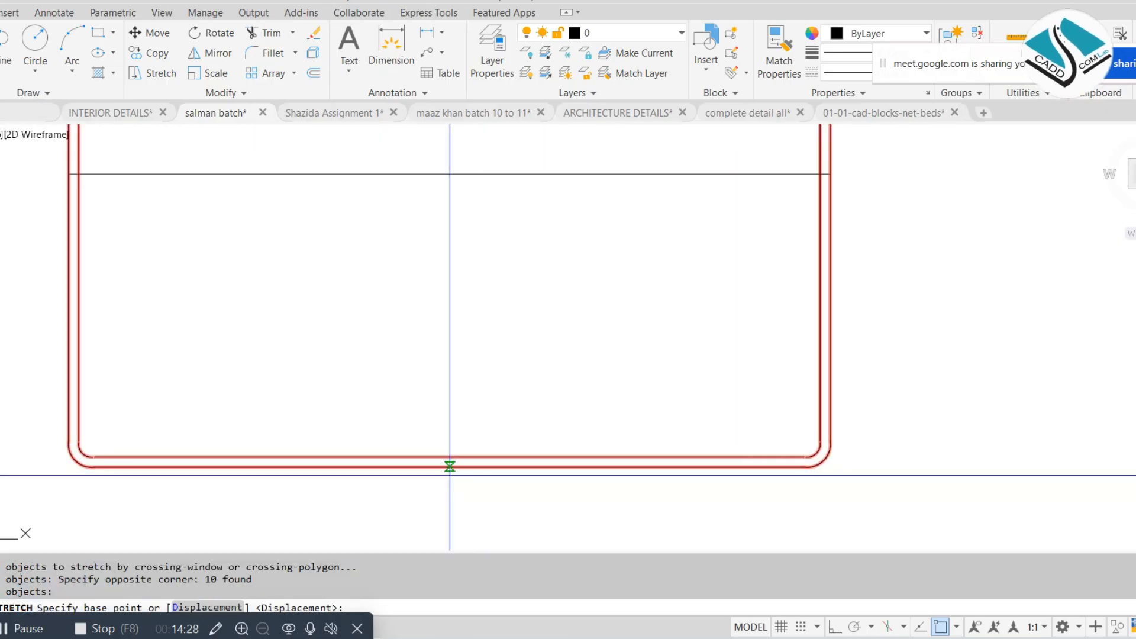
{"action": "left_click", "coordinate": [455, 465]}
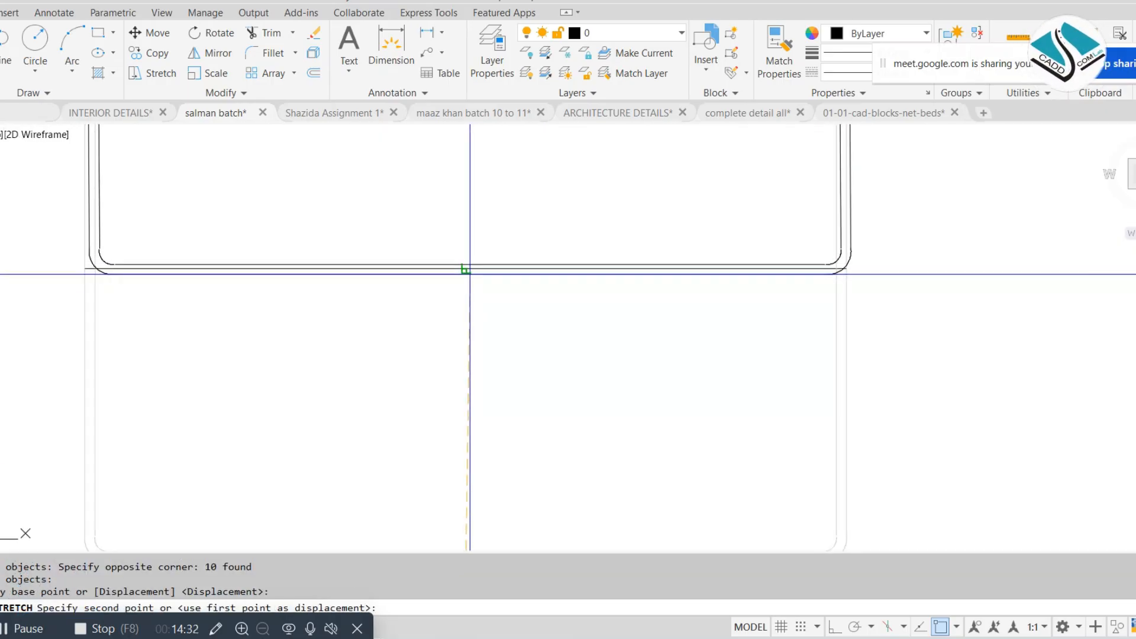
{"action": "key", "text": "Escape"}
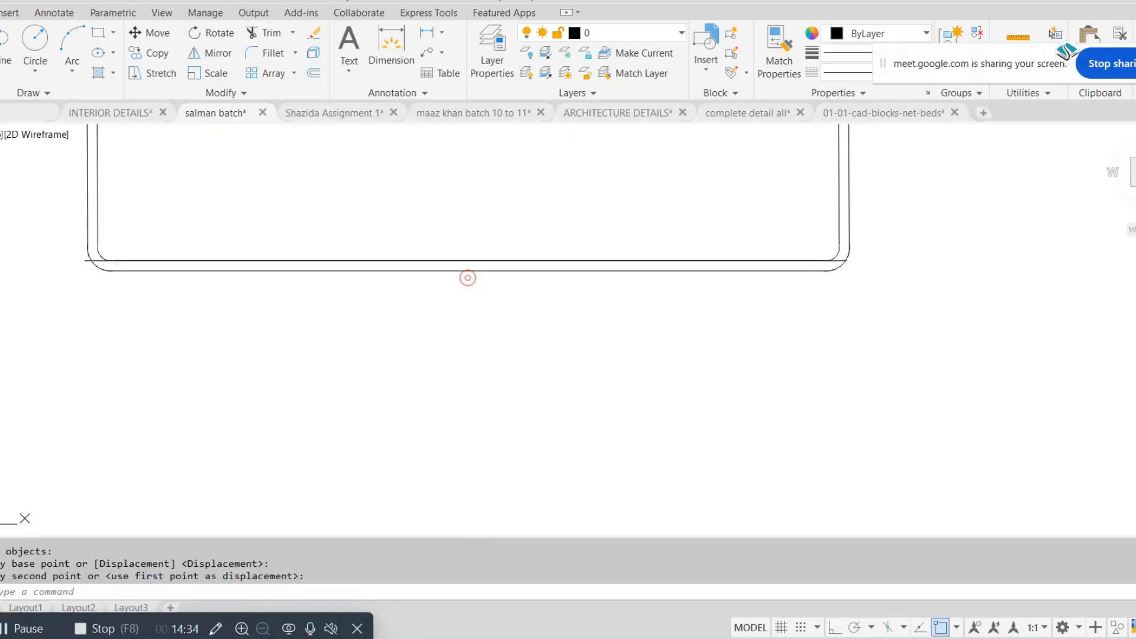
Step: Erase the offset guide line at the foot of the bed
{"action": "middle_click_drag", "start_coordinate": [467, 277], "coordinate": [591, 291]}
{"action": "left_click", "coordinate": [202, 288]}
{"action": "type", "text": "e"}
{"action": "key", "text": "Return"}
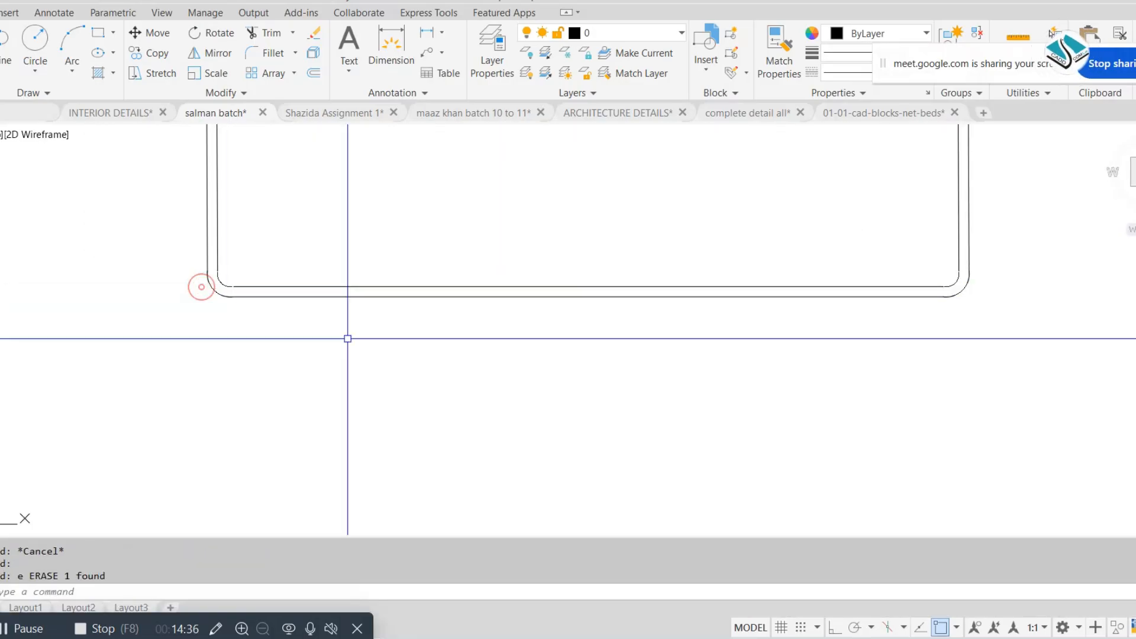
{"action": "scroll", "coordinate": [491, 295], "scroll_direction": "down", "scroll_amount": 3}
{"action": "scroll", "coordinate": [507, 317], "scroll_direction": "up", "scroll_amount": 2}
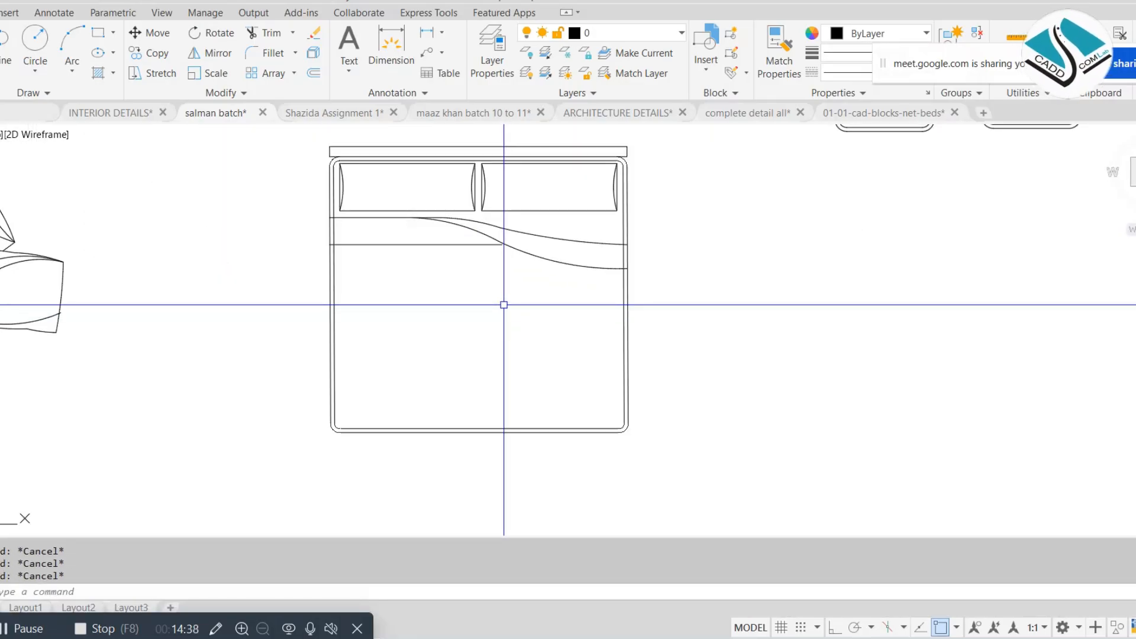
Step: Offset the bed frame's left outer side line 7' across the mattress as a width guide
{"action": "middle_click_drag", "start_coordinate": [518, 283], "coordinate": [523, 297]}
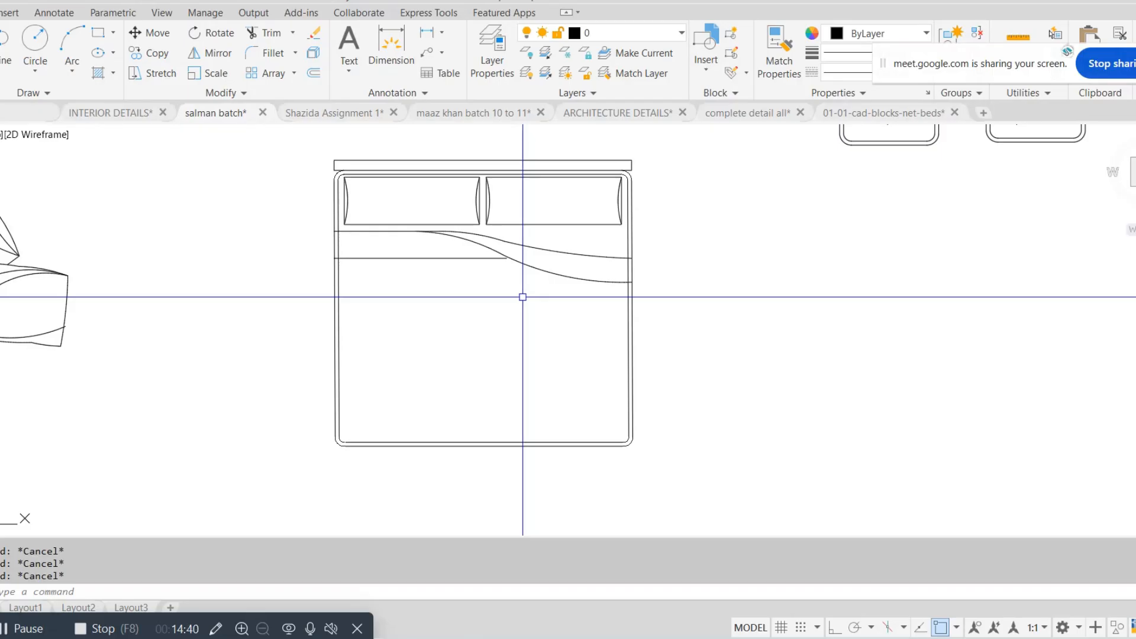
{"action": "type", "text": "o"}
{"action": "key", "text": "Return"}
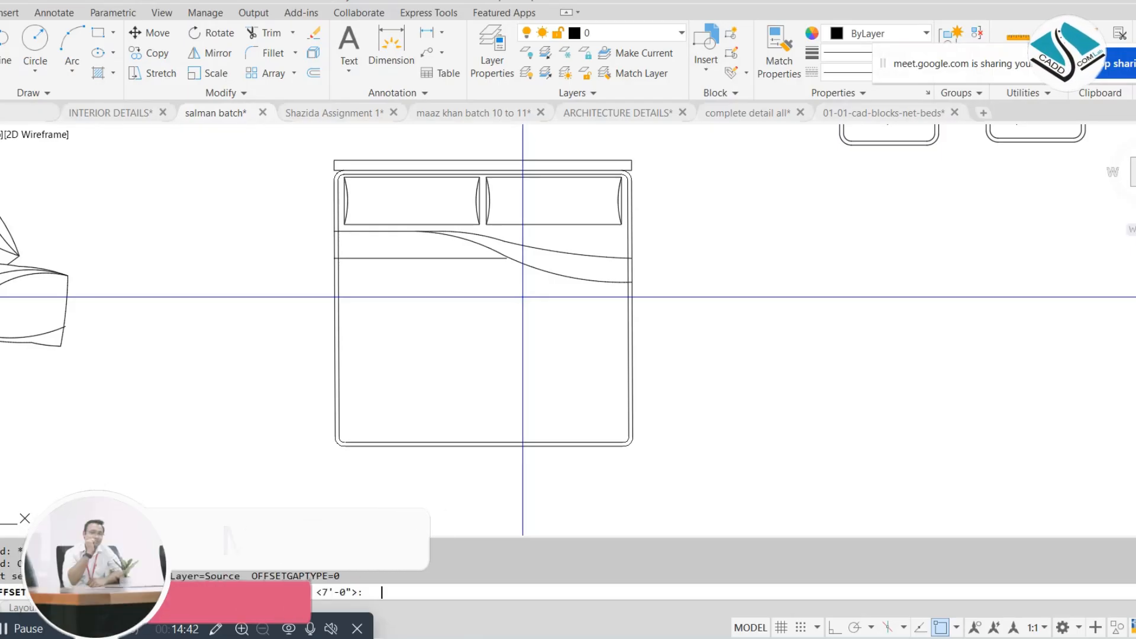
{"action": "scroll", "coordinate": [331, 337], "scroll_direction": "up", "scroll_amount": 1}
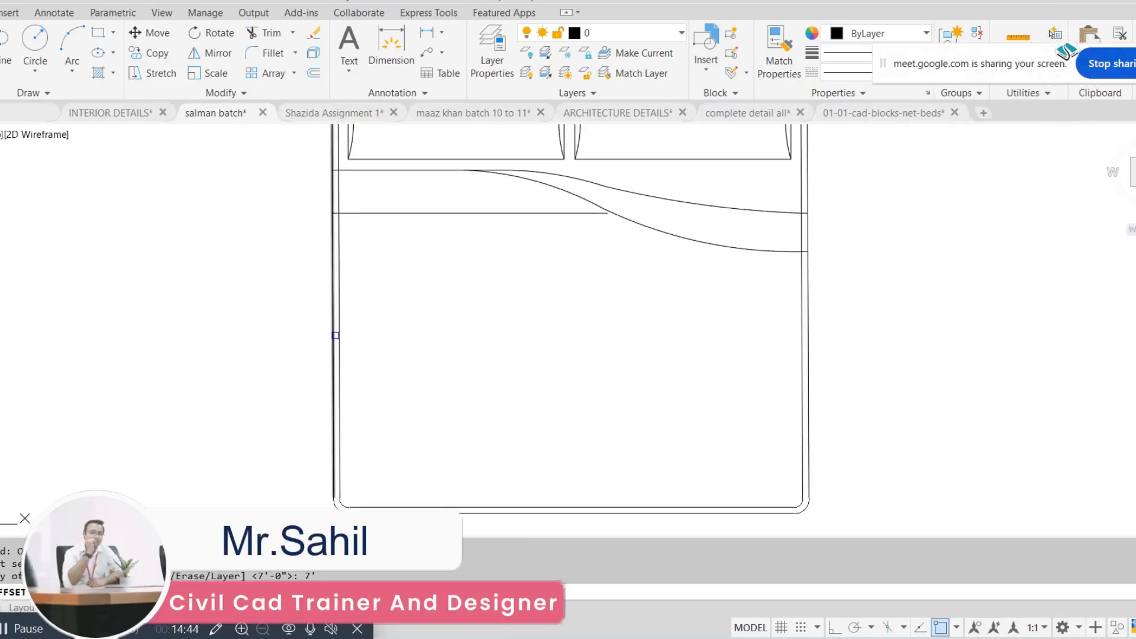
{"action": "left_click", "coordinate": [335, 336]}
{"action": "scroll", "coordinate": [348, 344], "scroll_direction": "down", "scroll_amount": 1}
{"action": "left_click", "coordinate": [447, 341]}
{"action": "key", "text": "Escape"}
{"action": "key", "text": "Escape"}
Step: Stretch the foot end of the bed frame up toward the lower end of the offset guide line
{"action": "type", "text": "s"}
{"action": "key", "text": "Return"}
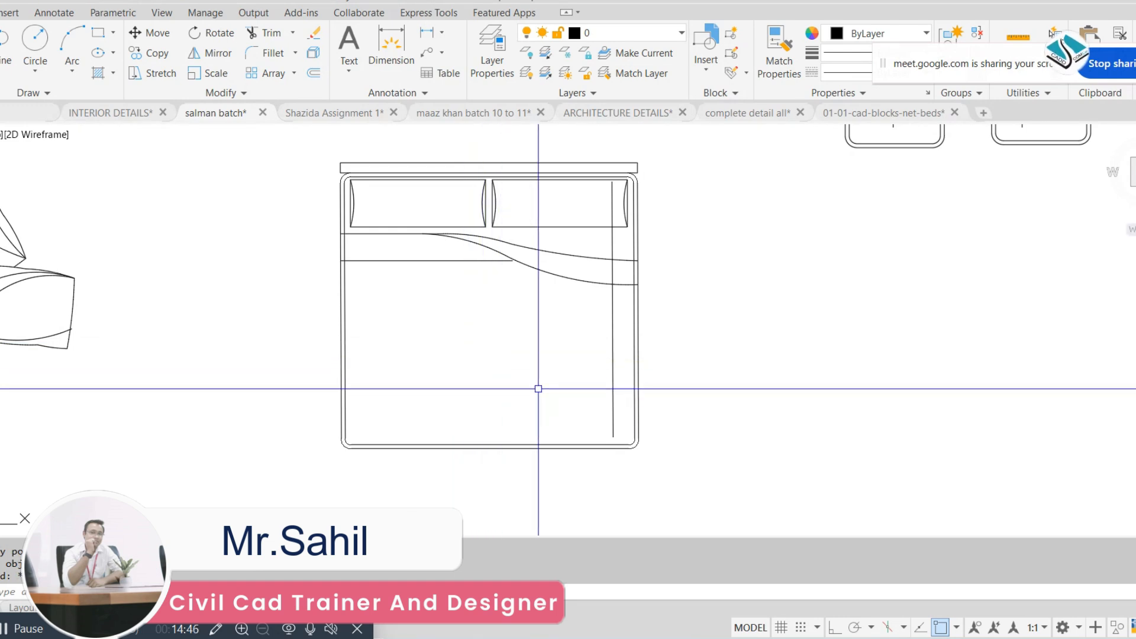
{"action": "left_click", "coordinate": [743, 363]}
{"action": "left_click", "coordinate": [284, 477]}
{"action": "key", "text": "Return"}
{"action": "scroll", "coordinate": [414, 474], "scroll_direction": "up", "scroll_amount": 5}
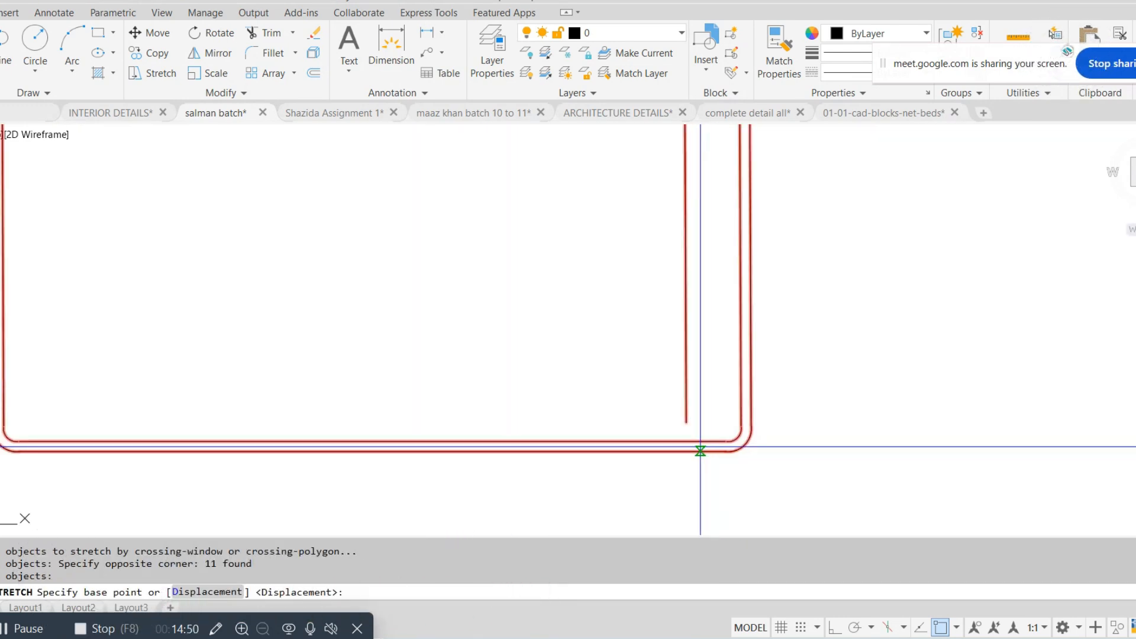
{"action": "middle_click_drag", "start_coordinate": [716, 437], "coordinate": [696, 438]}
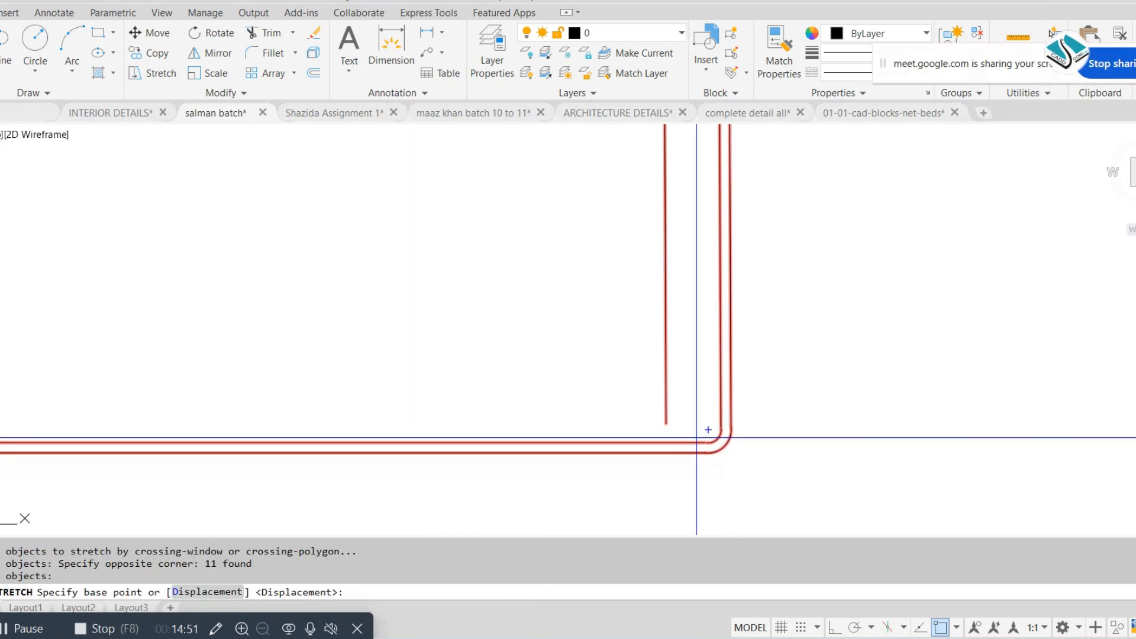
{"action": "left_click", "coordinate": [666, 451]}
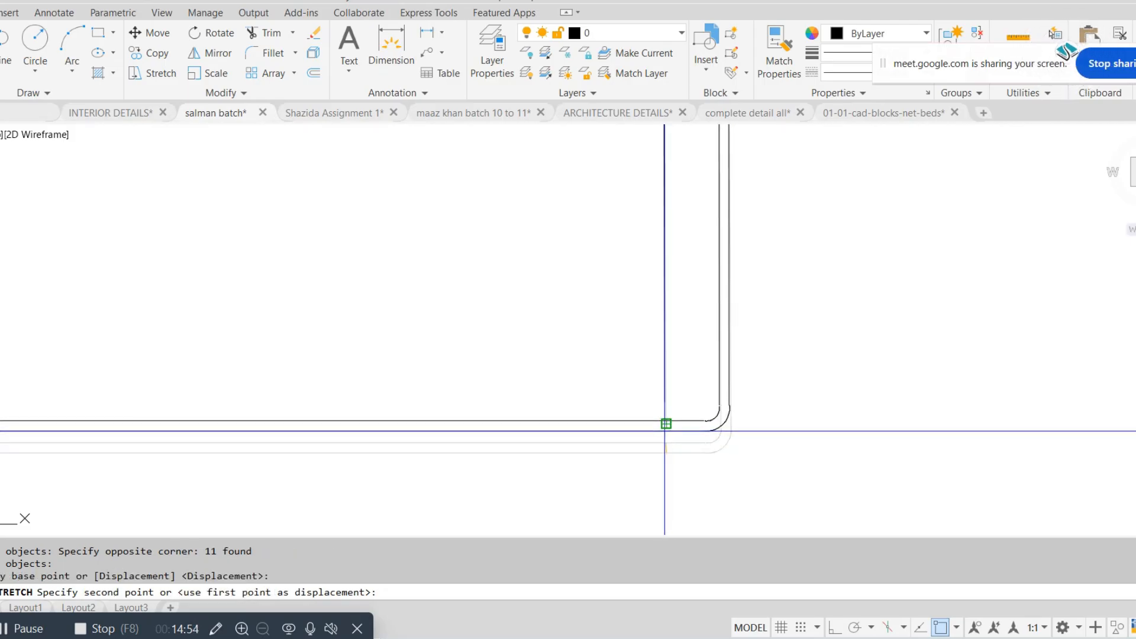
{"action": "left_click", "coordinate": [665, 431]}
{"action": "key", "text": "Escape"}
Step: Erase the vertical guide line inside the bed's right side
{"action": "left_click", "coordinate": [687, 375]}
{"action": "left_click", "coordinate": [629, 384]}
{"action": "type", "text": "e"}
{"action": "key", "text": "Return"}
{"action": "scroll", "coordinate": [660, 413], "scroll_direction": "down", "scroll_amount": 5}
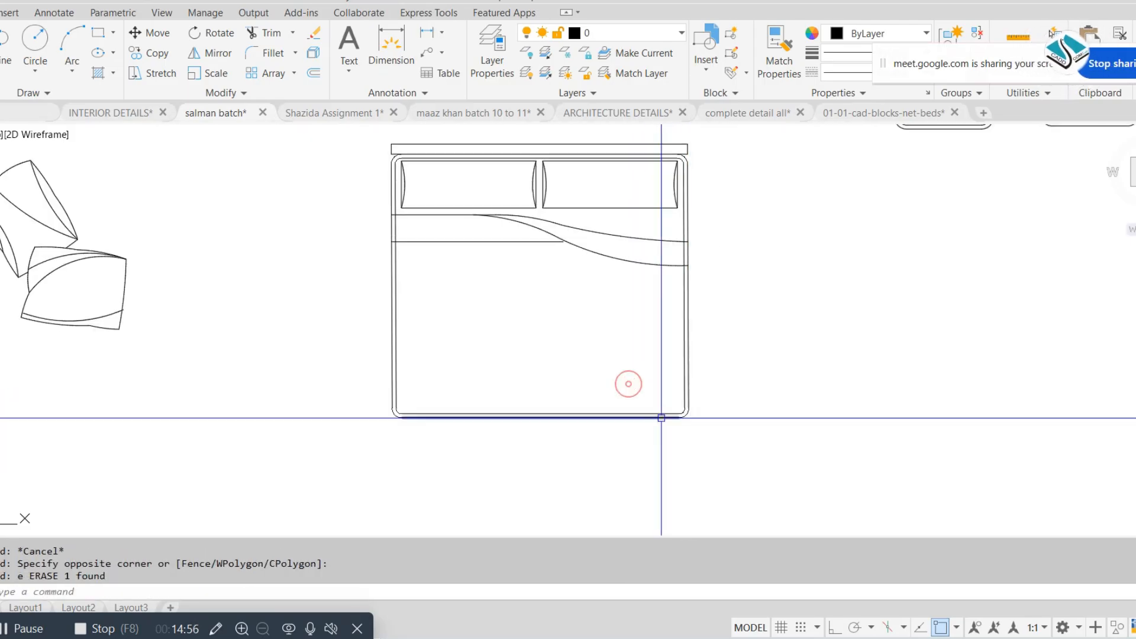
{"action": "middle_click_drag", "start_coordinate": [661, 418], "coordinate": [647, 457]}
{"action": "key", "text": "Escape"}
{"action": "key", "text": "Escape"}
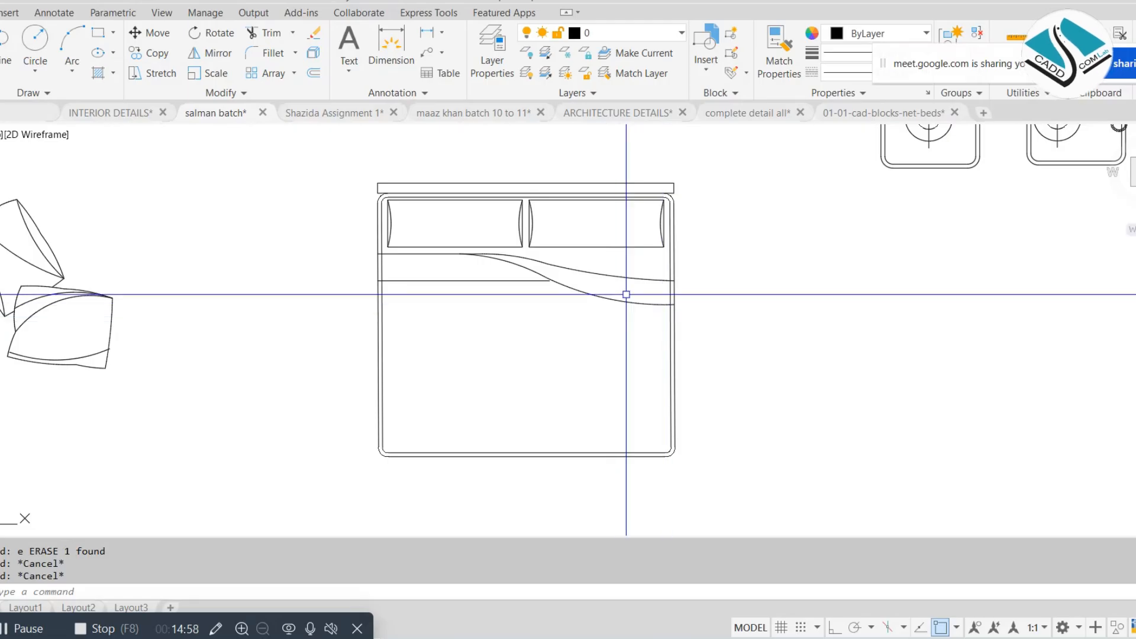
{"action": "scroll", "coordinate": [626, 294], "scroll_direction": "down", "scroll_amount": 3}
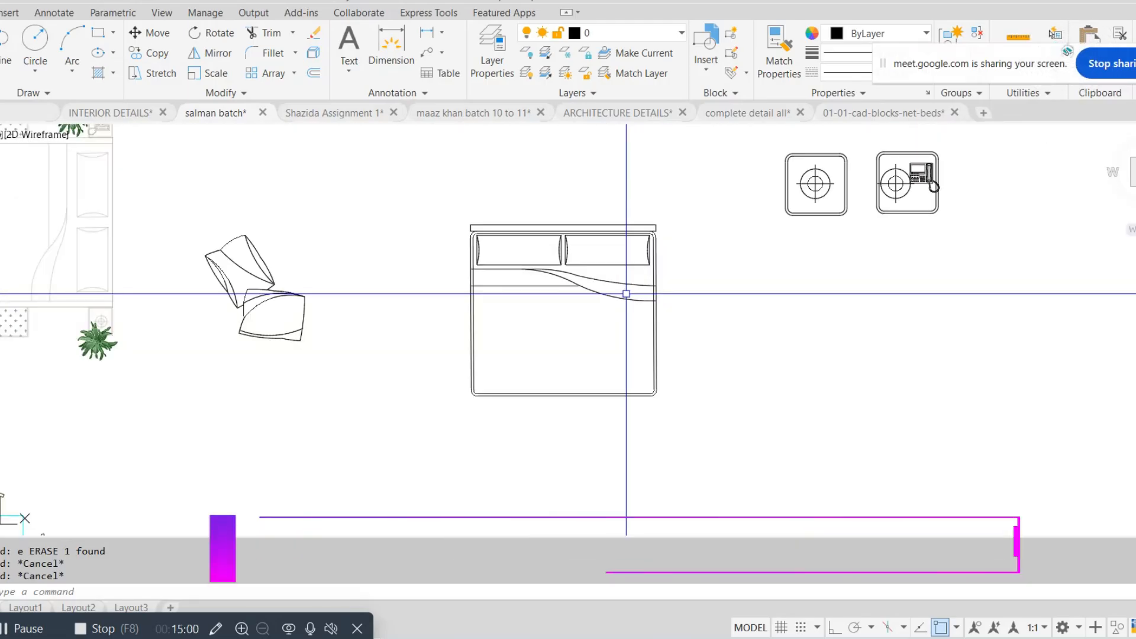
{"action": "scroll", "coordinate": [625, 294], "scroll_direction": "down", "scroll_amount": 2}
Step: Undo the guide line erasure, the last foot-end stretch and the side line offset
{"action": "key", "text": "ctrl+z"}
{"action": "key", "text": "ctrl+z"}
{"action": "key", "text": "ctrl+z"}
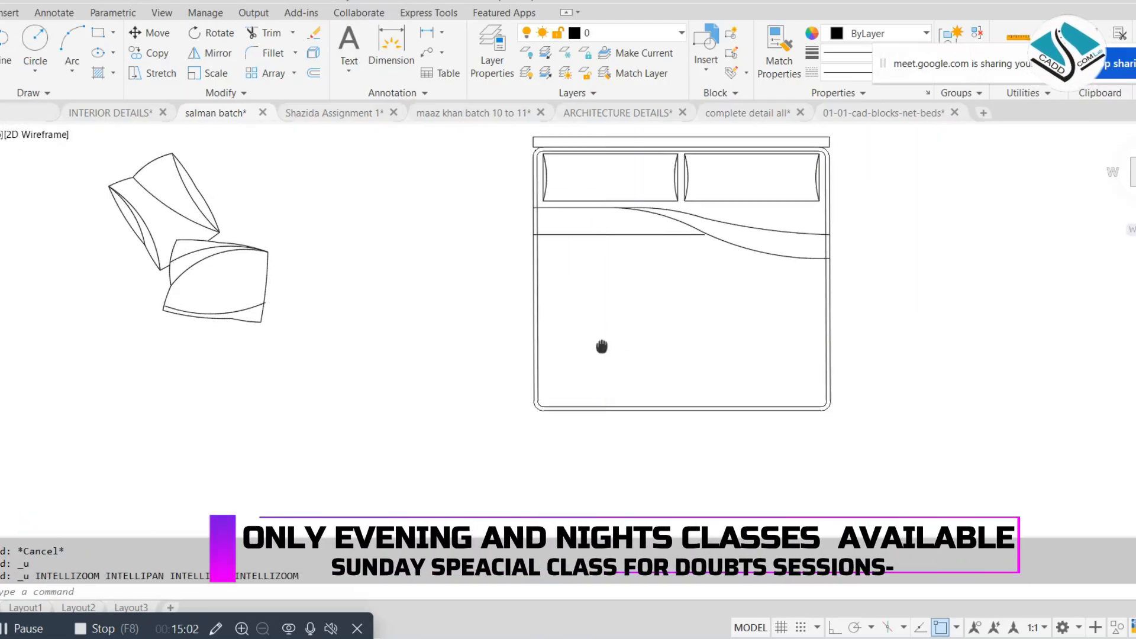
{"action": "key", "text": "ctrl+z"}
{"action": "key", "text": "ctrl+z"}
{"action": "key", "text": "ctrl+z"}
{"action": "scroll", "coordinate": [227, 292], "scroll_direction": "down", "scroll_amount": 1}
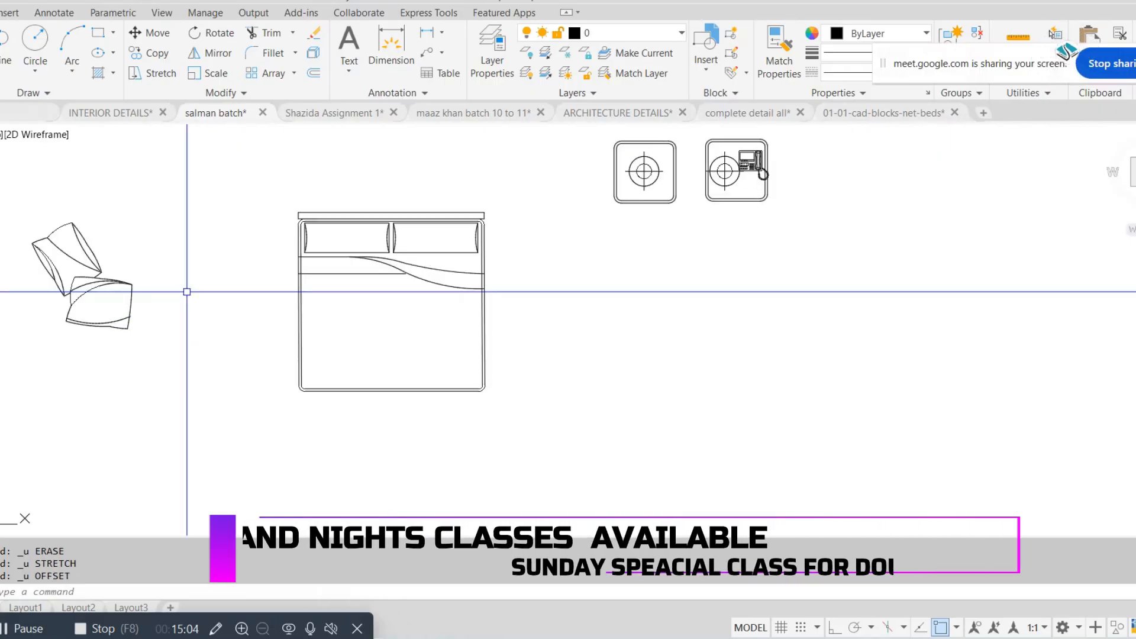
Step: Group all the lines of the two loose cushions beside the bed
{"action": "middle_click_drag", "start_coordinate": [187, 292], "coordinate": [488, 286]}
{"action": "key", "text": "Escape"}
{"action": "left_click", "coordinate": [479, 212]}
{"action": "left_click", "coordinate": [317, 367]}
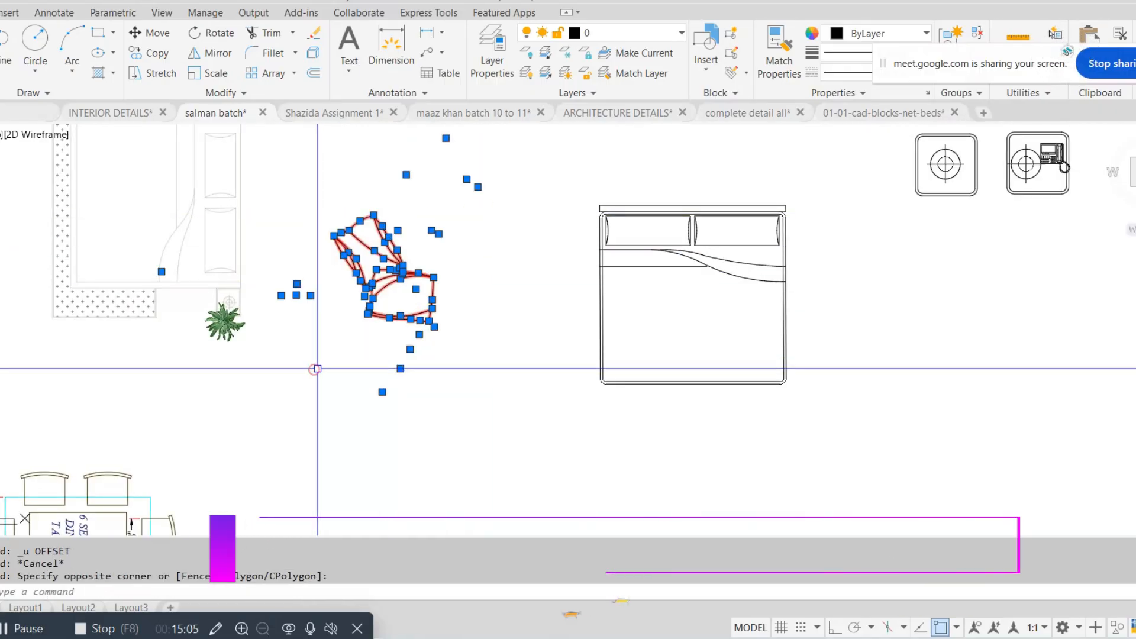
{"action": "left_click", "coordinate": [952, 35]}
Step: Move the cushion group back onto the mattress below the blanket fold
{"action": "left_click", "coordinate": [543, 216]}
{"action": "left_click", "coordinate": [360, 309]}
{"action": "type", "text": "m"}
{"action": "key", "text": "space"}
{"action": "left_click", "coordinate": [395, 279]}
{"action": "scroll", "coordinate": [687, 330], "scroll_direction": "up", "scroll_amount": 2}
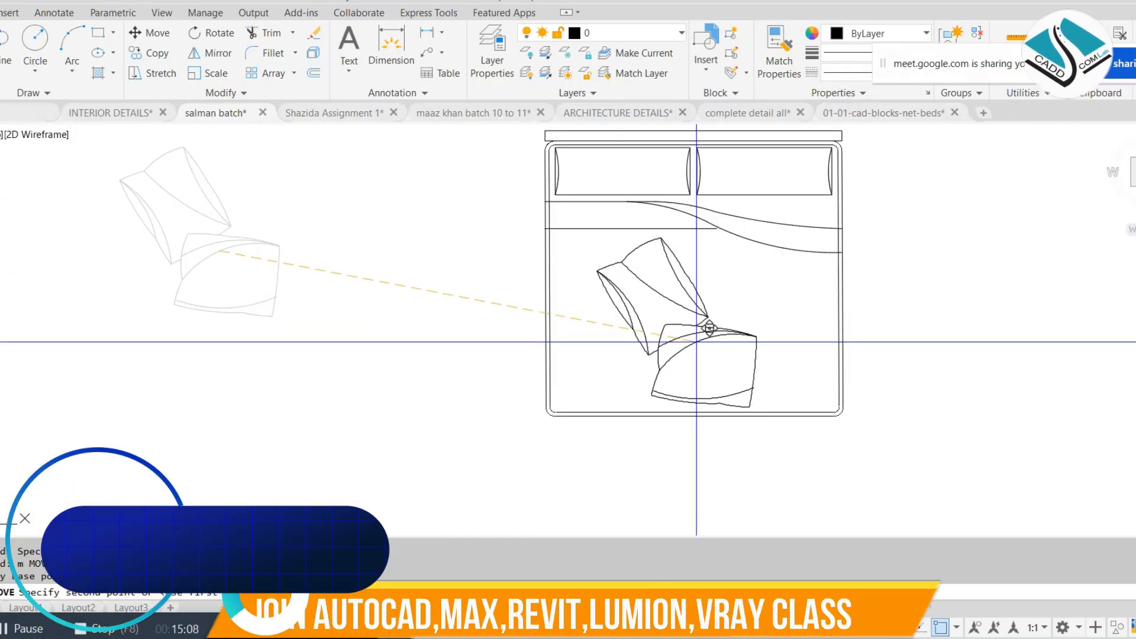
{"action": "left_click", "coordinate": [715, 324]}
Step: Shift the cushion group slightly down and left to centre it better on the mattress
{"action": "middle_click_drag", "start_coordinate": [769, 311], "coordinate": [629, 321]}
{"action": "scroll", "coordinate": [637, 319], "scroll_direction": "up", "scroll_amount": 1}
{"action": "key", "text": "Escape"}
{"action": "left_click", "coordinate": [651, 293]}
{"action": "left_click", "coordinate": [489, 349]}
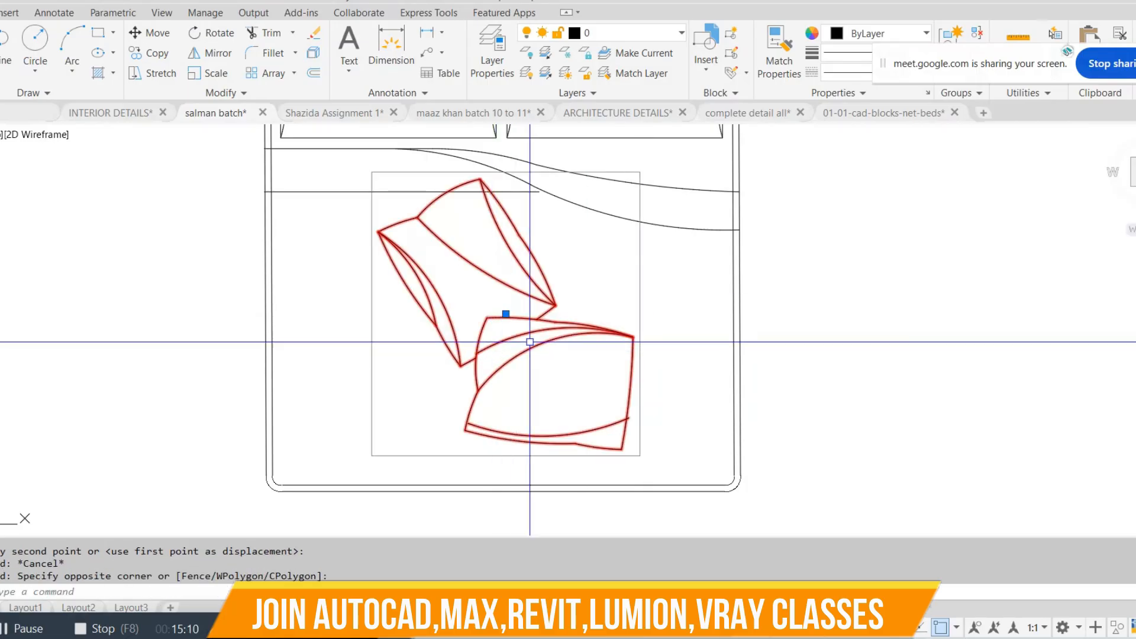
{"action": "type", "text": "m"}
{"action": "left_click", "coordinate": [594, 327]}
{"action": "left_click", "coordinate": [582, 343]}
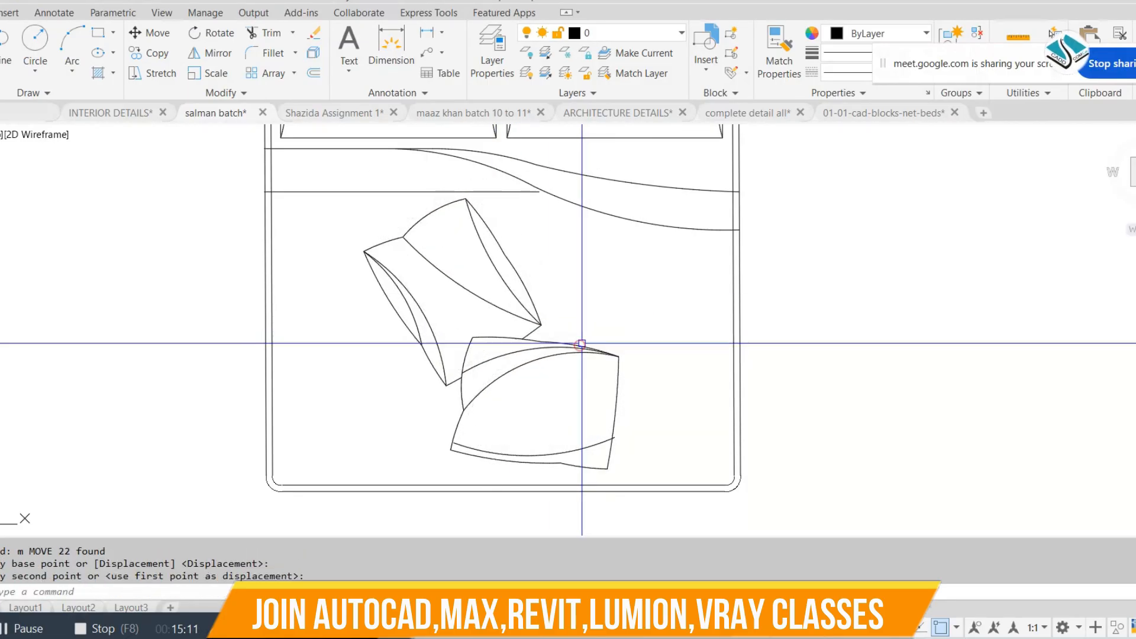
Step: Change the cushion group's object colour to grey
{"action": "left_click", "coordinate": [883, 36]}
{"action": "key", "text": "Escape"}
{"action": "key", "text": "Escape"}
{"action": "scroll", "coordinate": [609, 228], "scroll_direction": "down", "scroll_amount": 5}
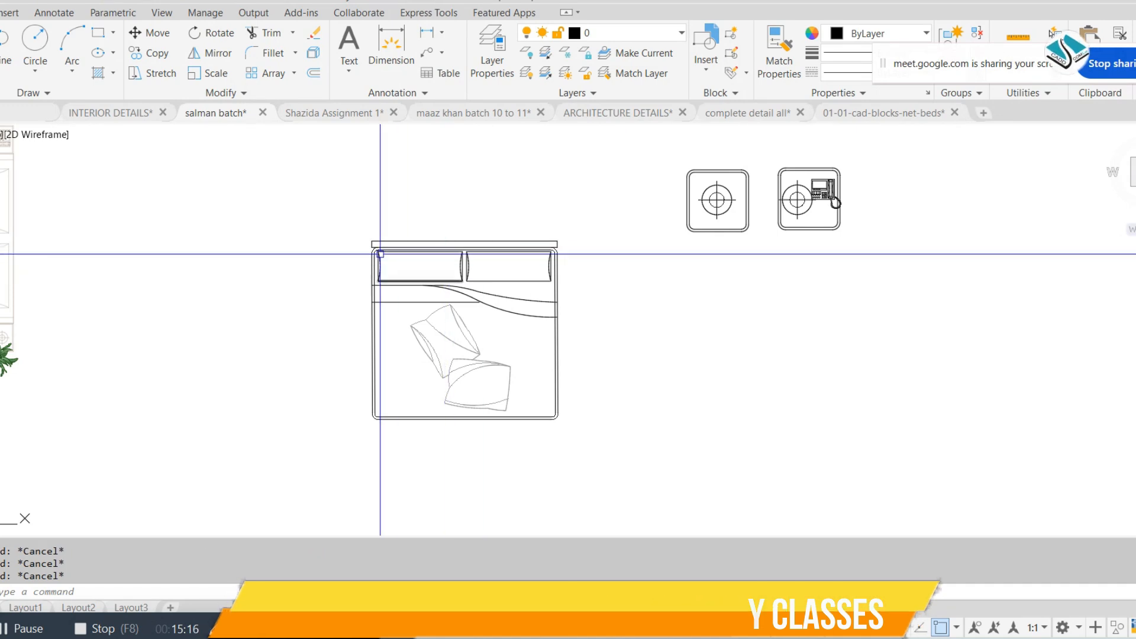
{"action": "left_click", "coordinate": [299, 202]}
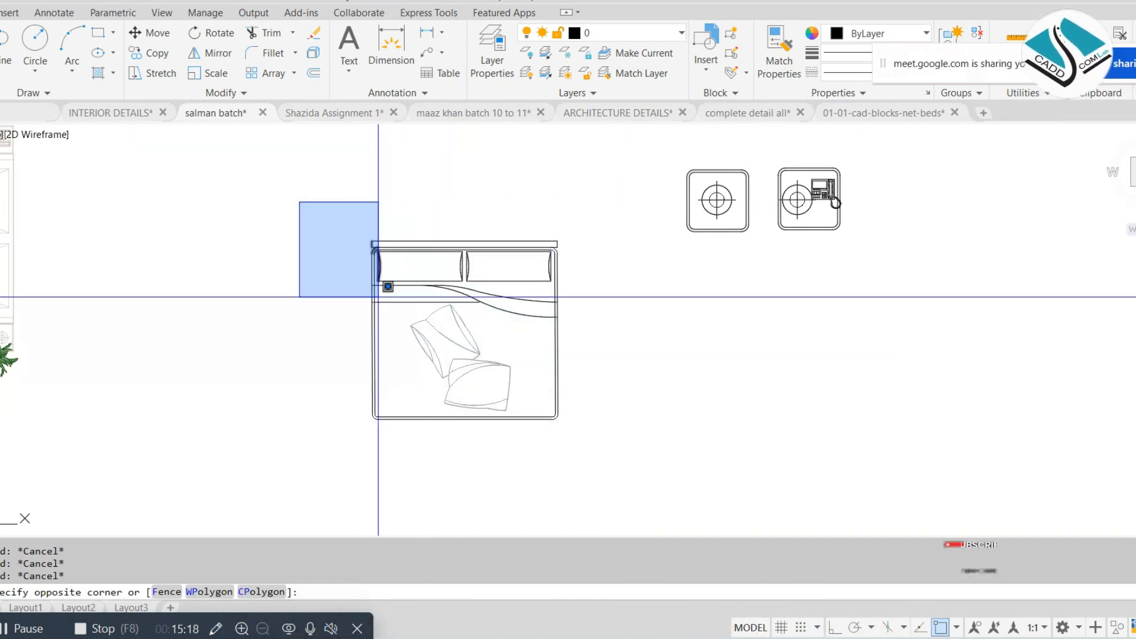
{"action": "key", "text": "Escape"}
{"action": "key", "text": "Escape"}
{"action": "scroll", "coordinate": [392, 286], "scroll_direction": "up", "scroll_amount": 2}
{"action": "scroll", "coordinate": [393, 213], "scroll_direction": "down", "scroll_amount": 2}
{"action": "left_click", "coordinate": [321, 178]}
{"action": "key", "text": "Escape"}
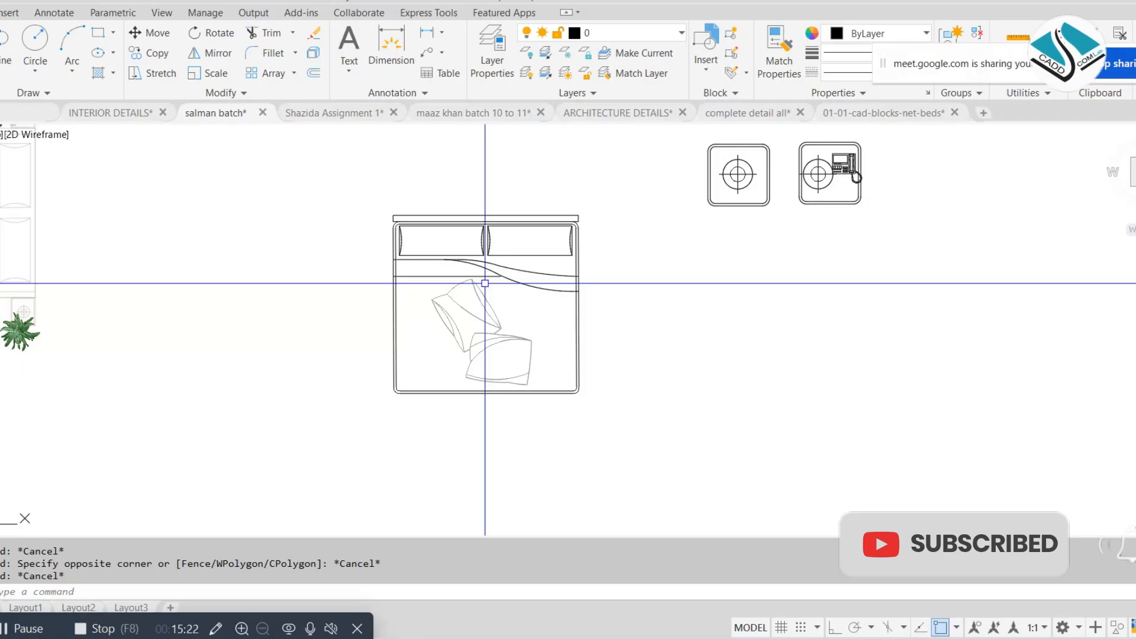
Step: Try to extend the blanket's straight fold line to the curved fold edge
{"action": "scroll", "coordinate": [450, 278], "scroll_direction": "up", "scroll_amount": 2}
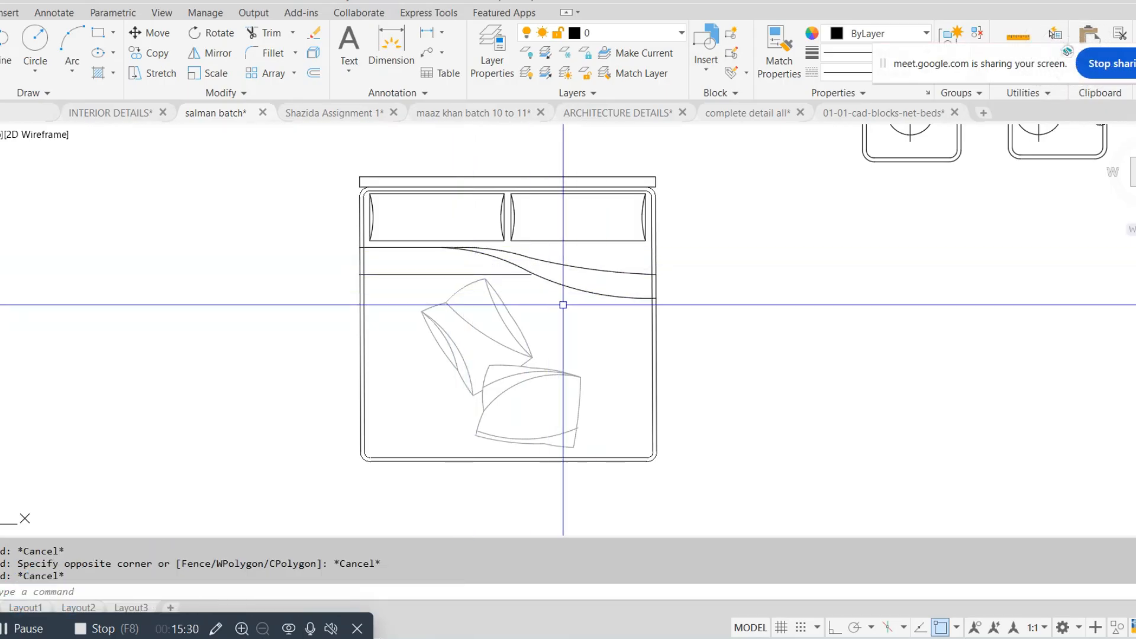
{"action": "type", "text": "ex"}
{"action": "key", "text": "Return"}
{"action": "key", "text": "Return"}
{"action": "left_click", "coordinate": [507, 274]}
{"action": "left_click", "coordinate": [436, 262]}
{"action": "key", "text": "Escape"}
{"action": "key", "text": "Escape"}
{"action": "key", "text": "Escape"}
{"action": "middle_click_drag", "start_coordinate": [641, 256], "coordinate": [529, 292]}
{"action": "key", "text": "Escape"}
{"action": "type", "text": "rec"}
{"action": "key", "text": "Return"}
{"action": "scroll", "coordinate": [620, 289], "scroll_direction": "down", "scroll_amount": 1}
{"action": "scroll", "coordinate": [716, 241], "scroll_direction": "up", "scroll_amount": 3}
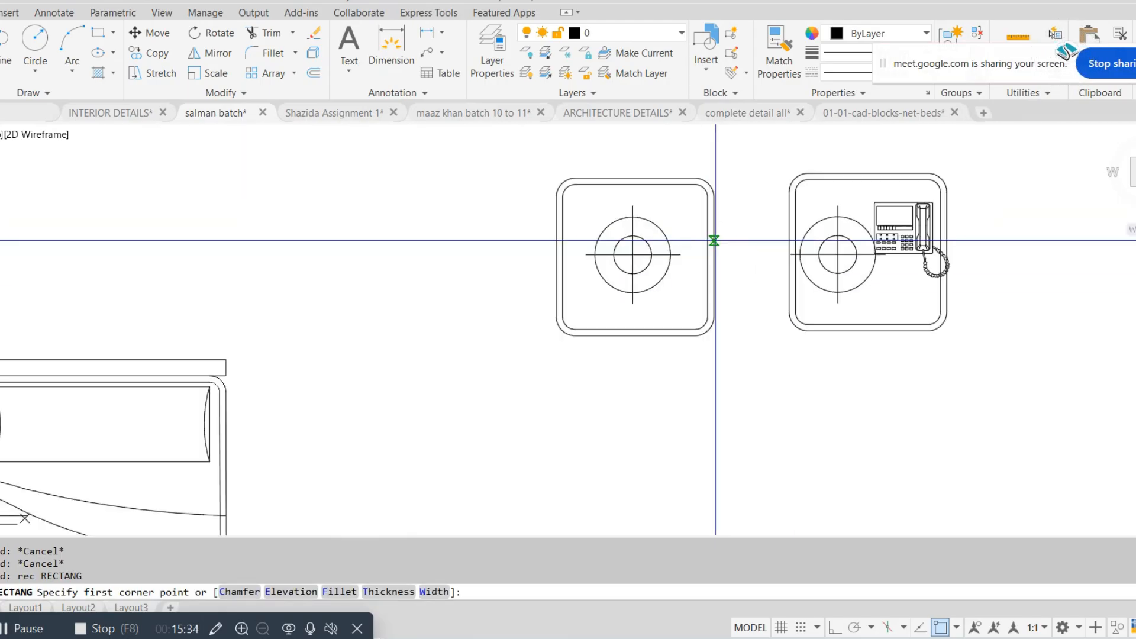
{"action": "scroll", "coordinate": [654, 260], "scroll_direction": "down", "scroll_amount": 3}
{"action": "scroll", "coordinate": [499, 330], "scroll_direction": "up", "scroll_amount": 4}
{"action": "middle_click_drag", "start_coordinate": [499, 330], "coordinate": [552, 316]}
{"action": "key", "text": "Escape"}
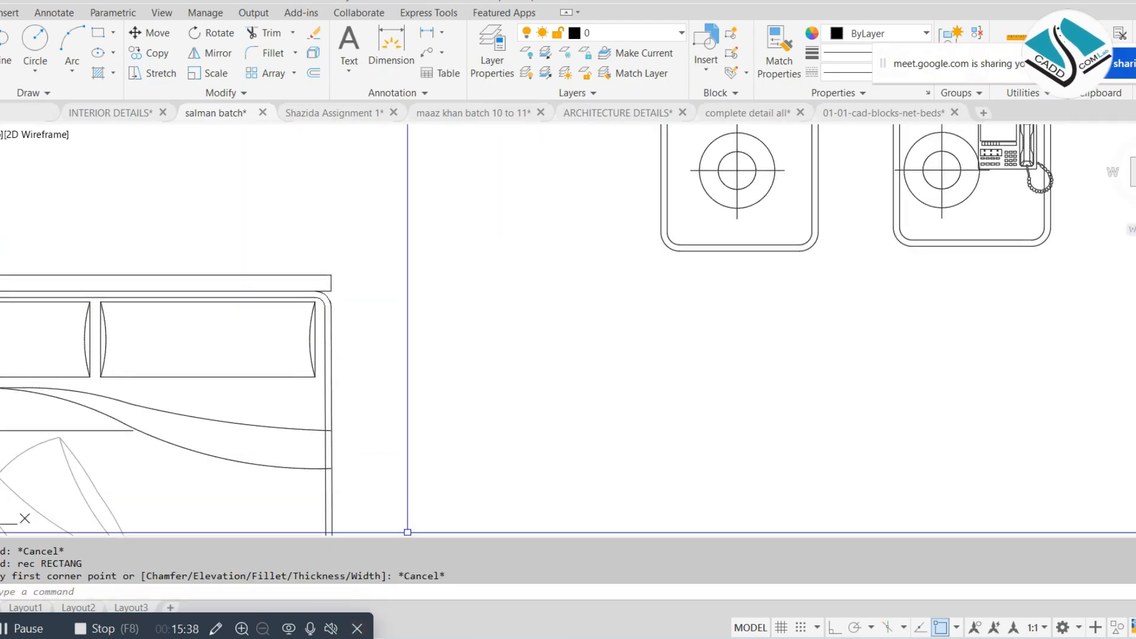
Step: Switch to the browser and search Google for bedside tables in a new tab
{"action": "mouse_move", "coordinate": [289, 614]}
{"action": "left_click", "coordinate": [262, 593]}
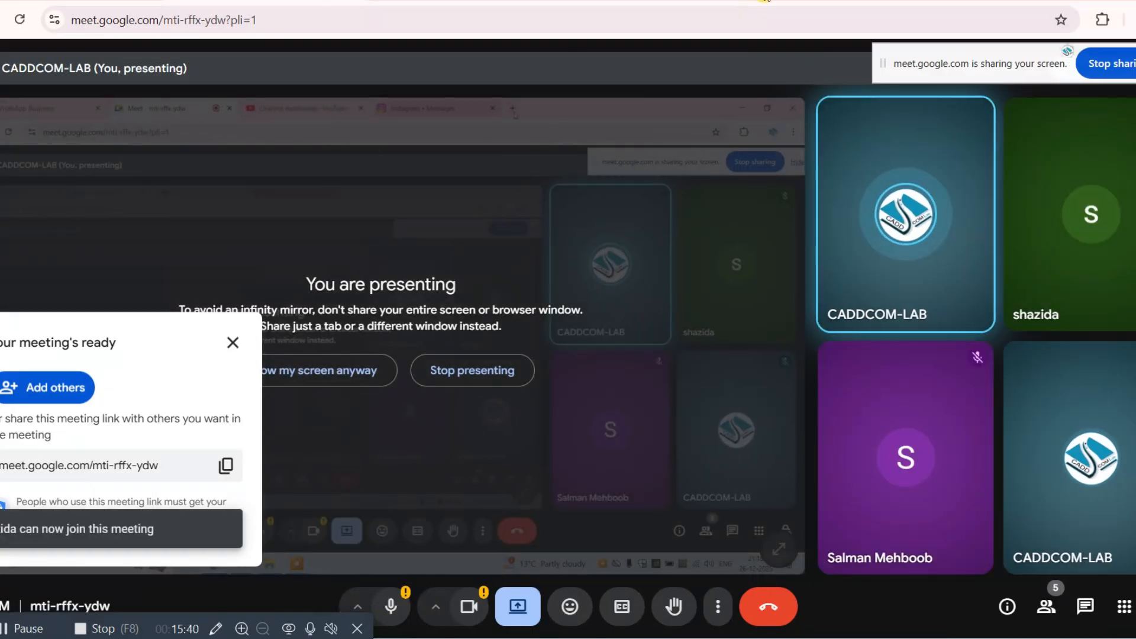
{"action": "key", "text": "ctrl+t"}
{"action": "left_click", "coordinate": [363, 296]}
{"action": "type", "text": "b"}
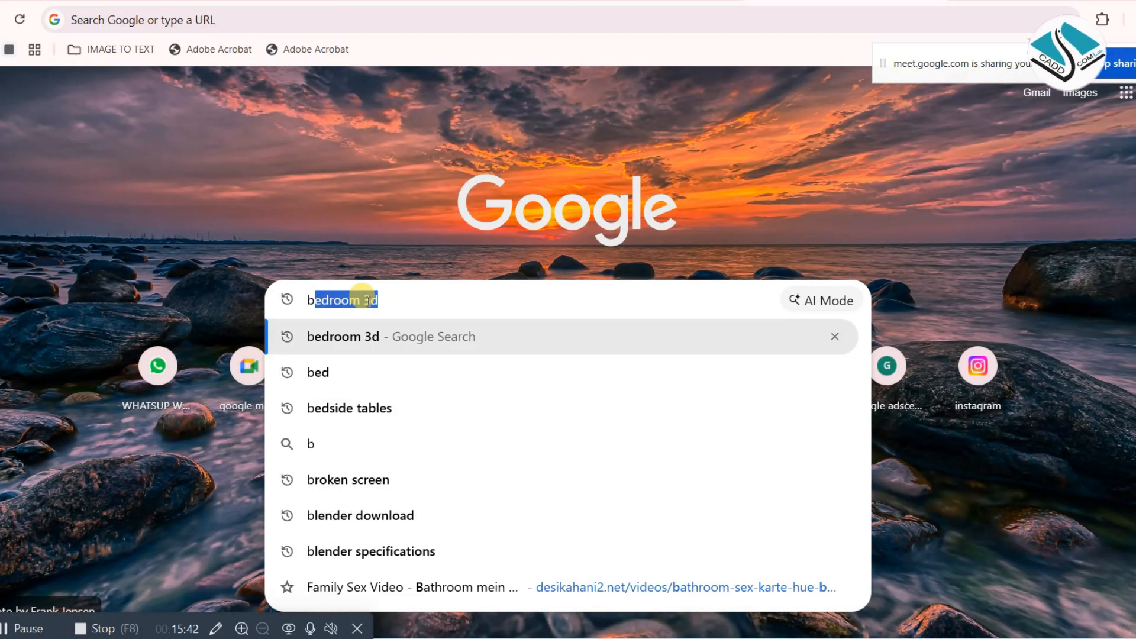
{"action": "type", "text": "ed"}
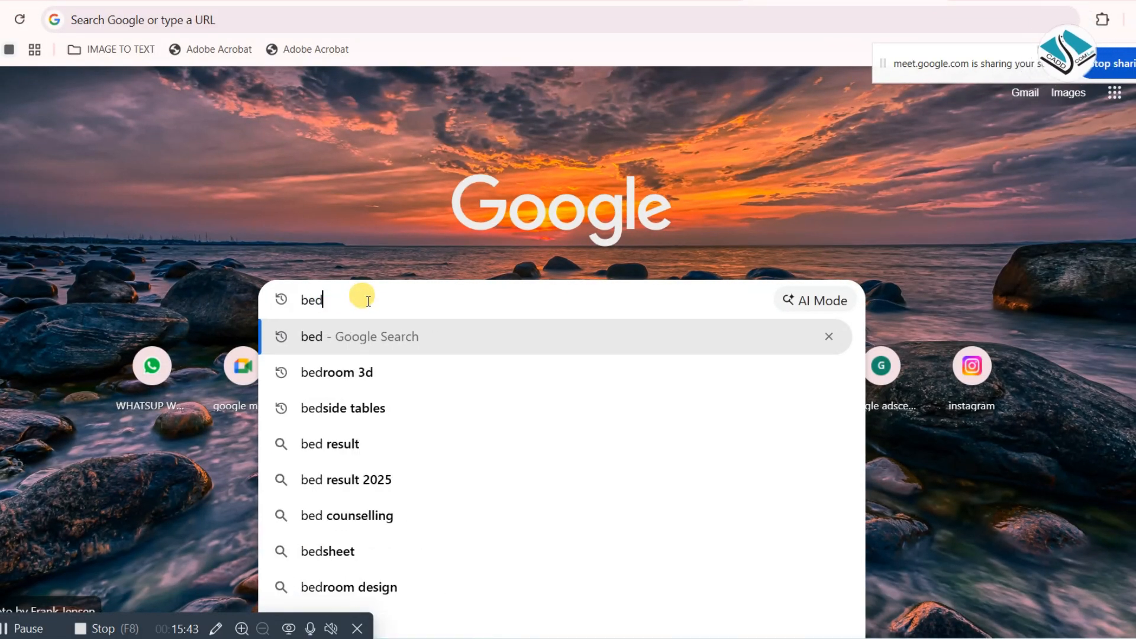
{"action": "left_click", "coordinate": [398, 408]}
Step: Show the image results and open the Durian Furniture bedside table picture in its own tab
{"action": "left_click", "coordinate": [216, 148]}
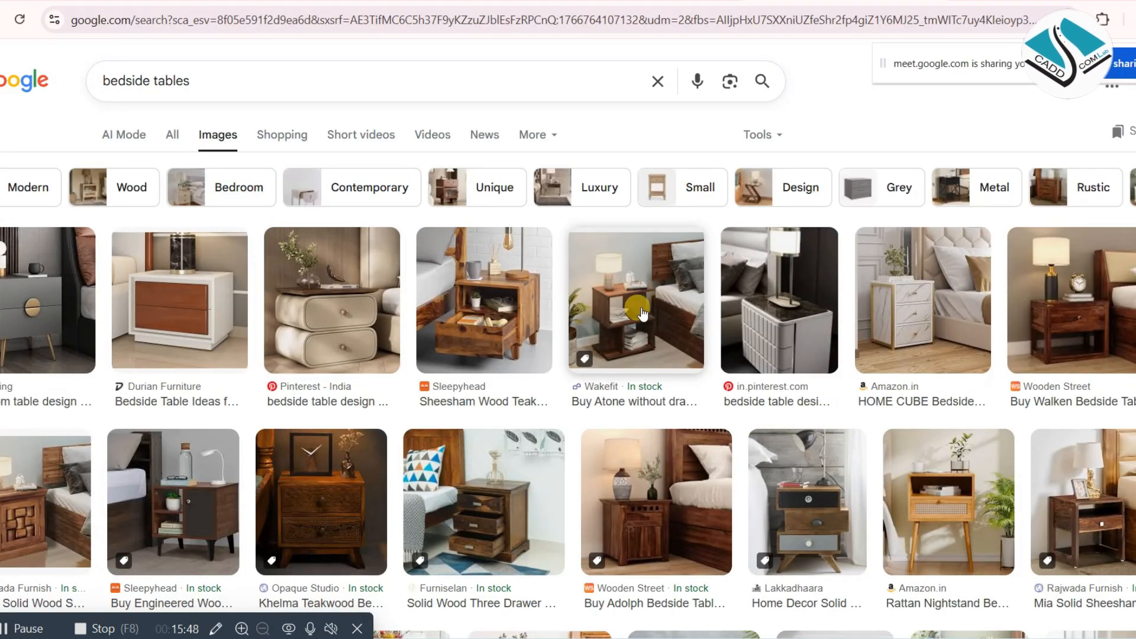
{"action": "left_click", "coordinate": [201, 283]}
{"action": "right_click", "coordinate": [916, 349]}
{"action": "left_click", "coordinate": [1013, 488]}
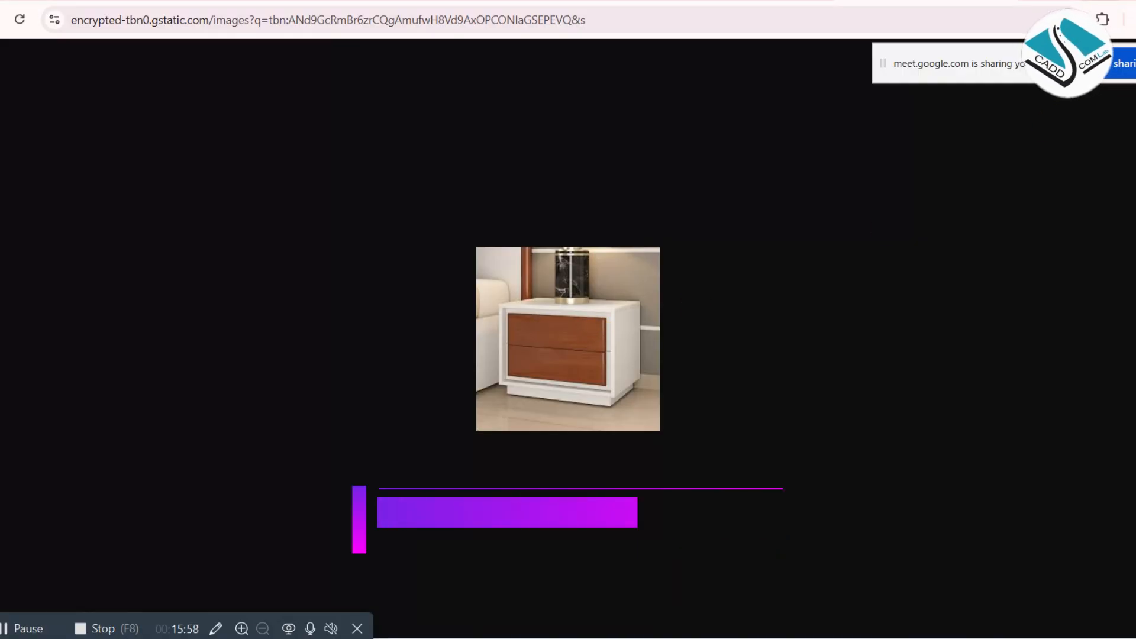
Step: Switch back to AutoCAD and draw a rectangle with length 13" and width 18" in the space between the bed and the lamp tables
{"action": "key", "text": "alt+Tab"}
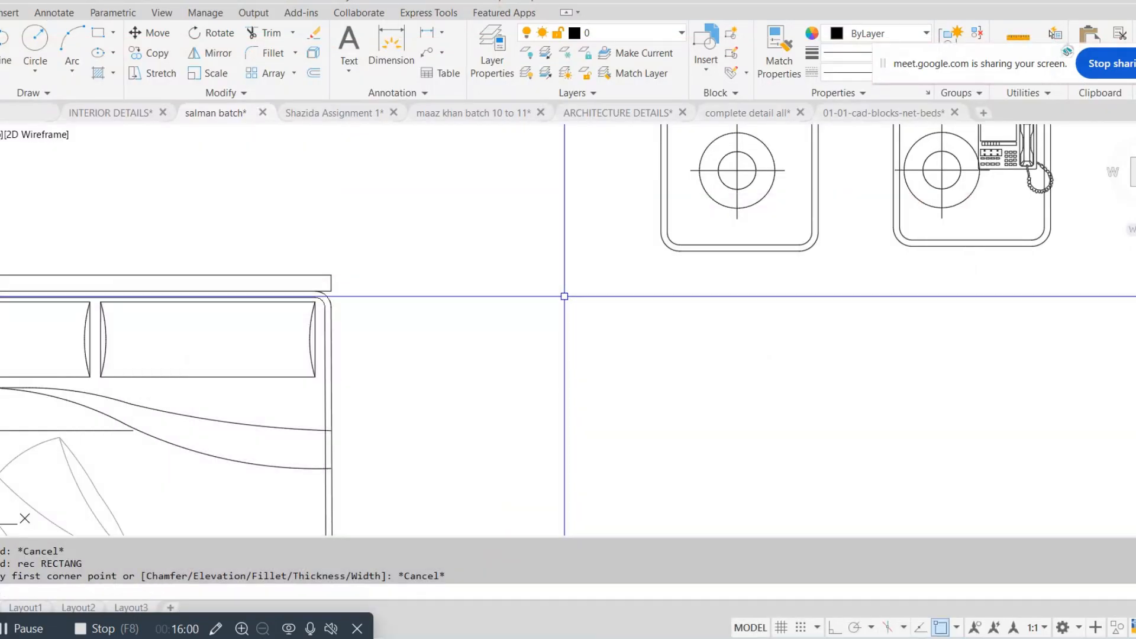
{"action": "type", "text": "rec"}
{"action": "key", "text": "Return"}
{"action": "left_click", "coordinate": [552, 433]}
{"action": "type", "text": "d"}
{"action": "key", "text": "Return"}
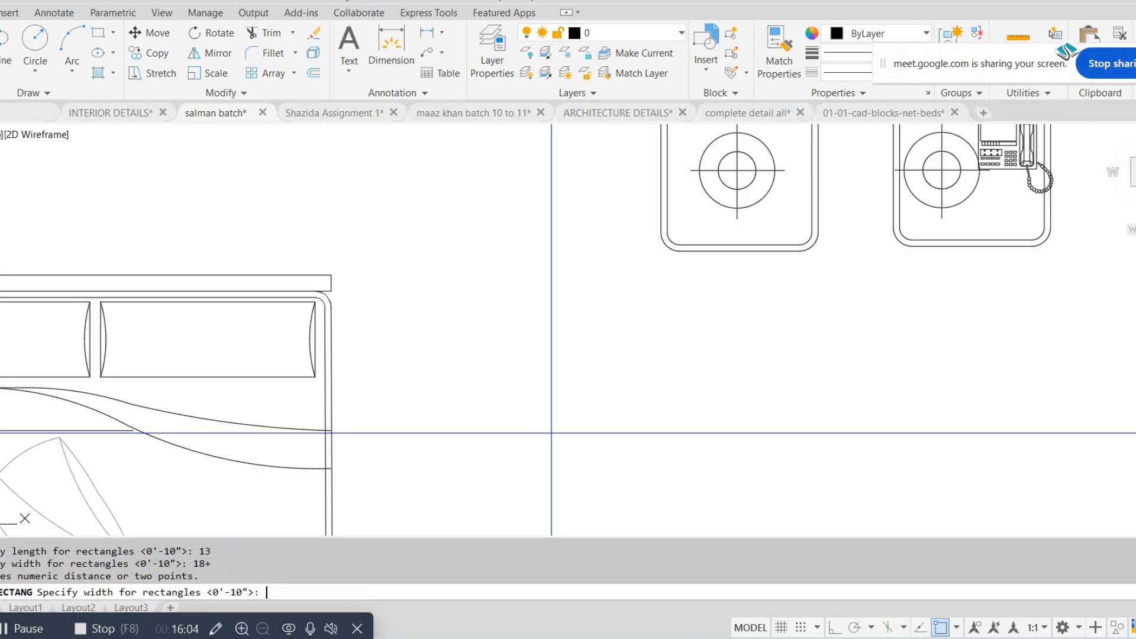
{"action": "left_click", "coordinate": [551, 433]}
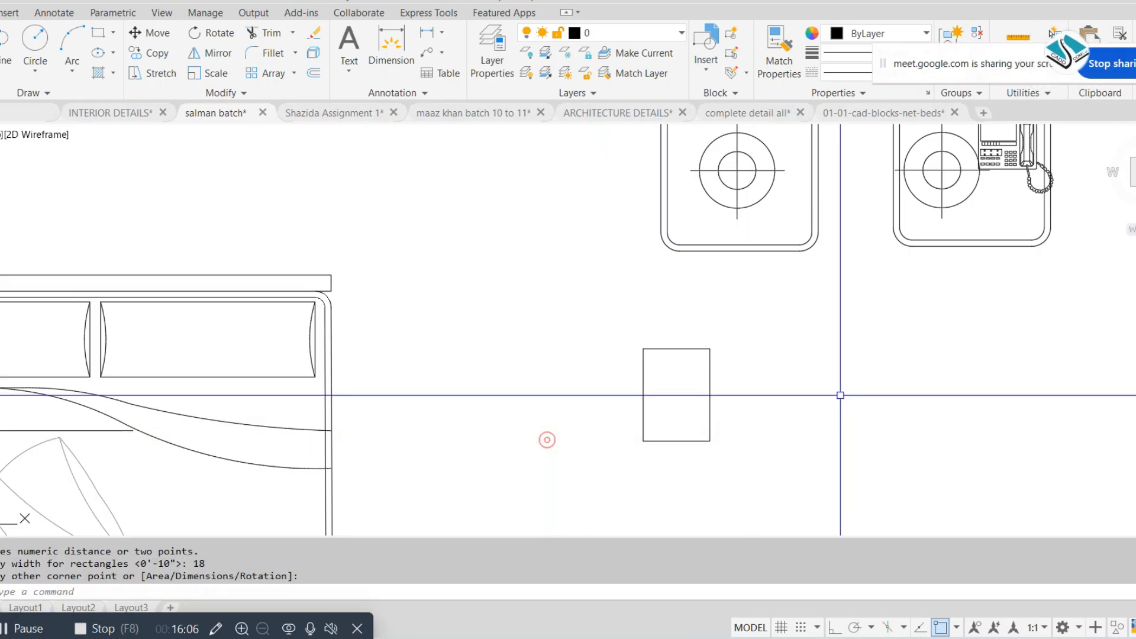
Step: Try to rotate the new rectangle onto its side and undo that rotation
{"action": "left_click", "coordinate": [539, 472]}
{"action": "left_click", "coordinate": [663, 453]}
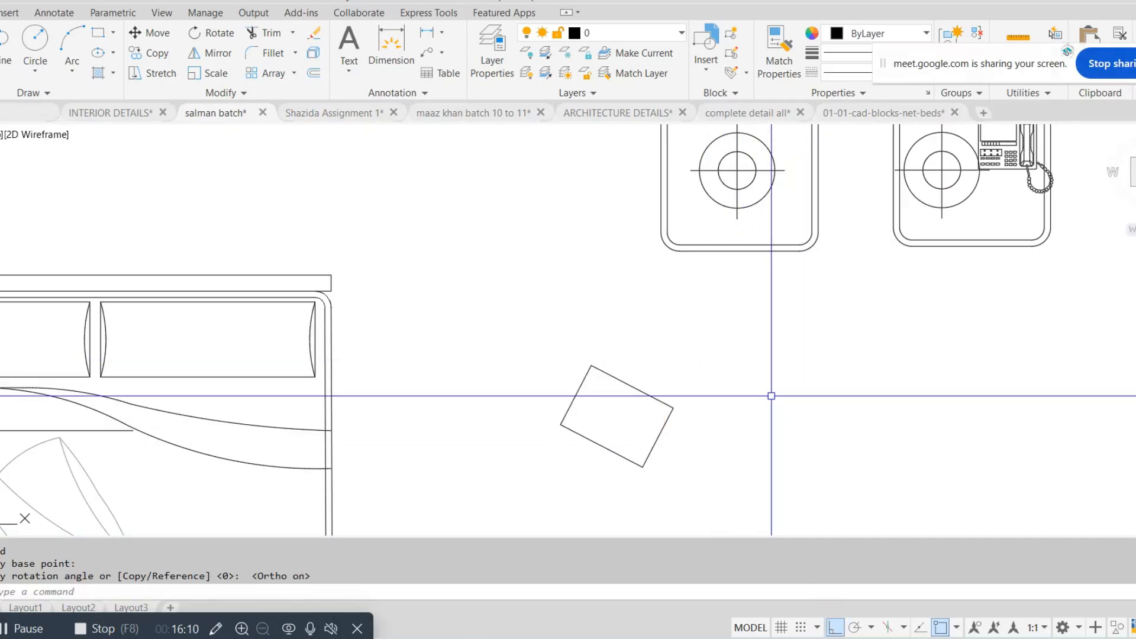
{"action": "key", "text": "ctrl+z"}
Step: Rotate the rectangle a quarter turn in Ortho mode so its long side runs horizontally
{"action": "left_click", "coordinate": [797, 330]}
{"action": "left_click", "coordinate": [590, 415]}
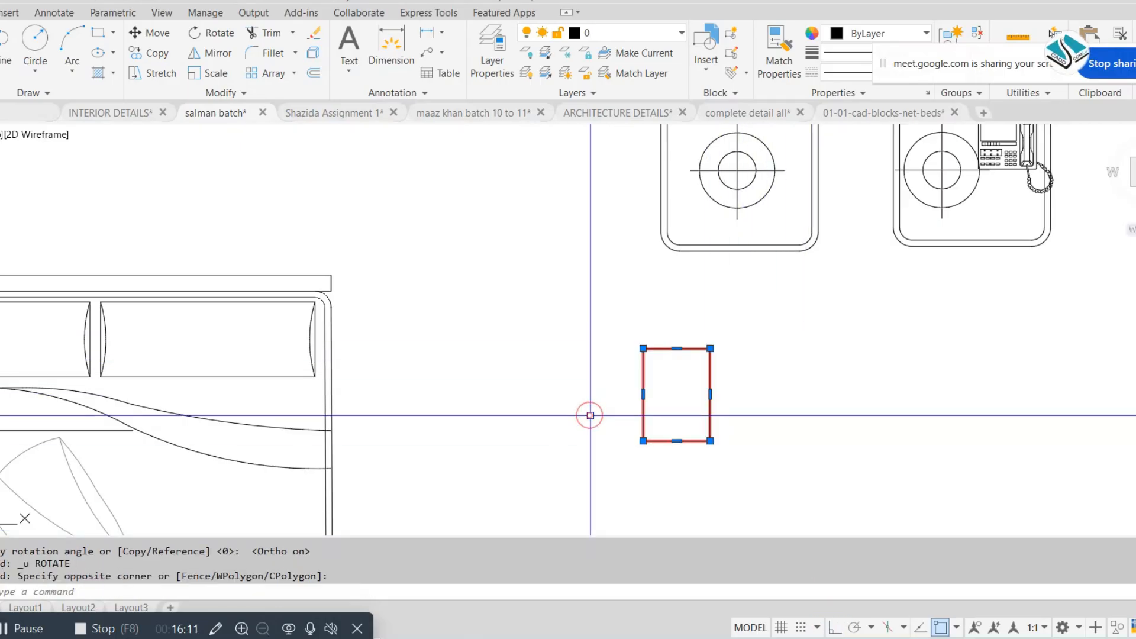
{"action": "left_click", "coordinate": [666, 412]}
{"action": "left_click", "coordinate": [830, 631]}
{"action": "left_click", "coordinate": [626, 297]}
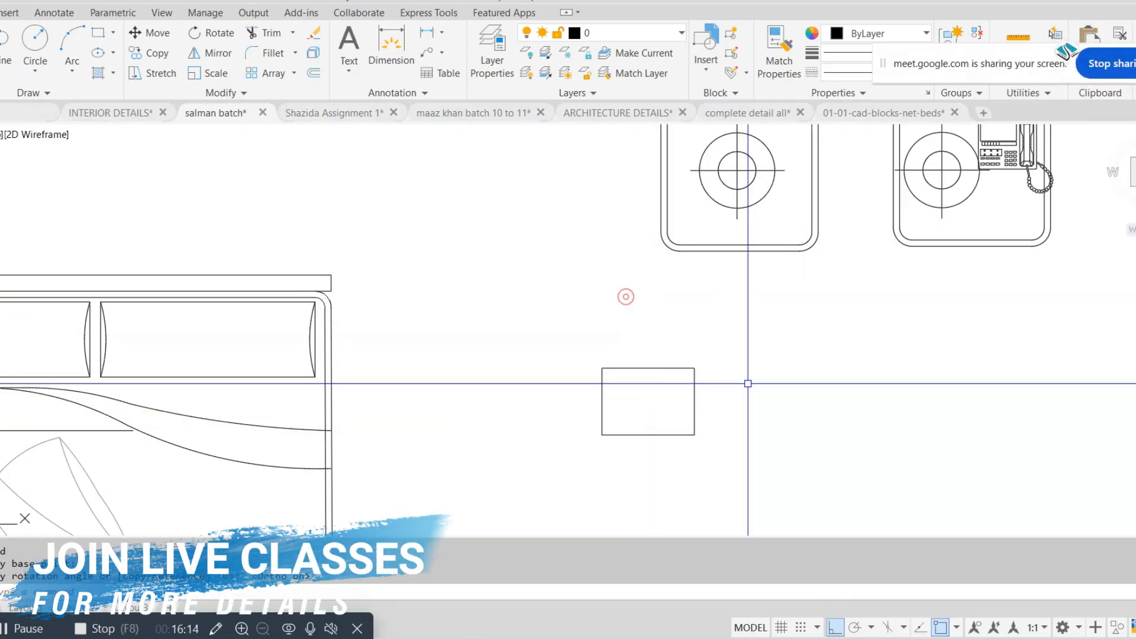
Step: Move the rectangle with Ortho off so it sits flush against the bed's right side, beside the pillow
{"action": "left_click", "coordinate": [787, 381]}
{"action": "left_click", "coordinate": [575, 443]}
{"action": "type", "text": "m"}
{"action": "key", "text": "space"}
{"action": "left_click", "coordinate": [617, 435]}
{"action": "key", "text": "F8"}
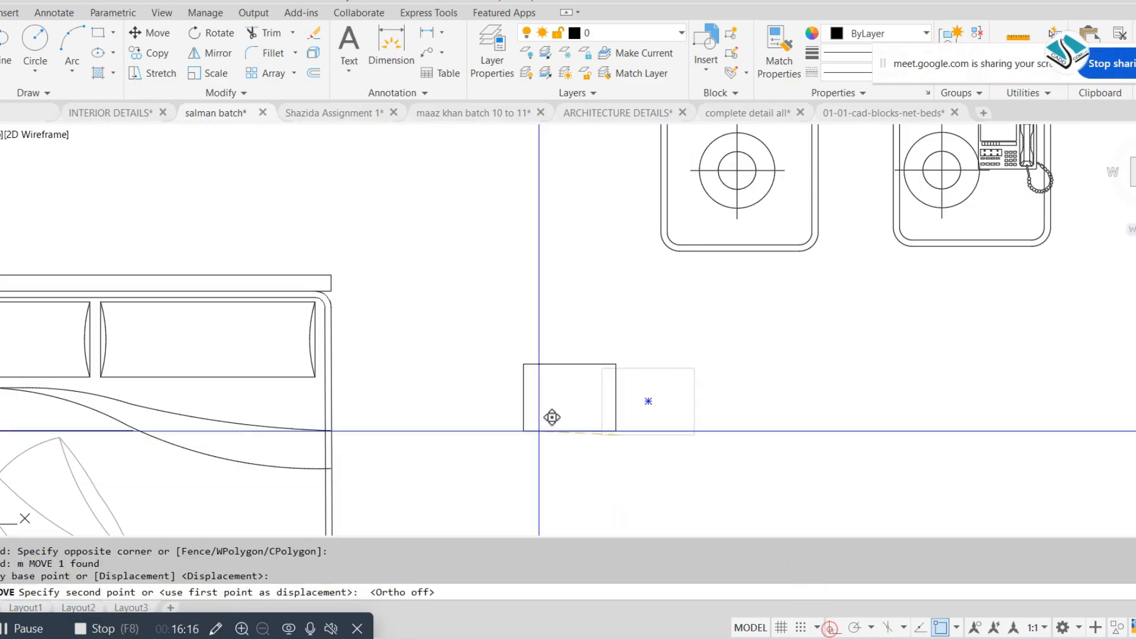
{"action": "scroll", "coordinate": [357, 355], "scroll_direction": "up", "scroll_amount": 2}
{"action": "left_click", "coordinate": [332, 371]}
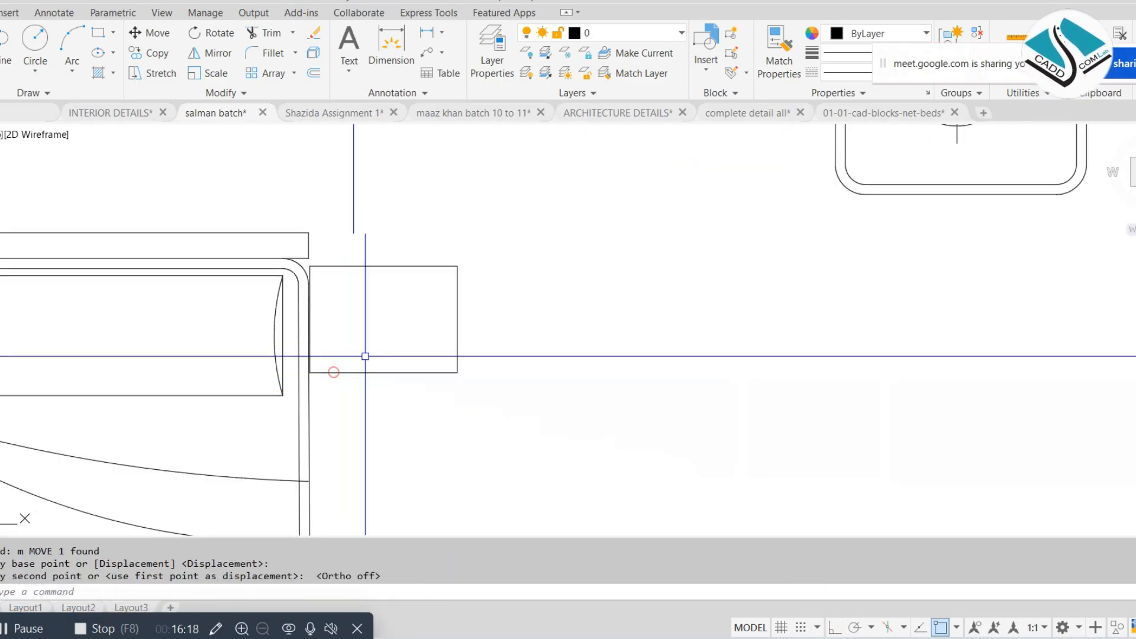
Step: Offset the bedside table rectangle inward by 0.5" to give it a double outline
{"action": "scroll", "coordinate": [667, 311], "scroll_direction": "down", "scroll_amount": 3}
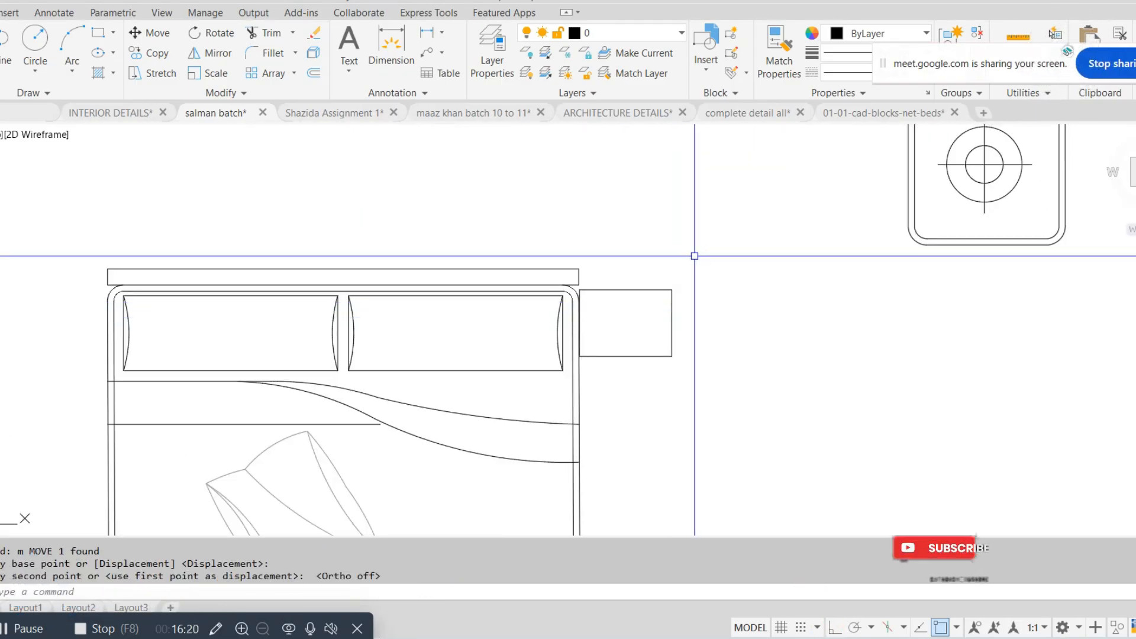
{"action": "key", "text": "Escape"}
{"action": "type", "text": "o"}
{"action": "key", "text": "space"}
{"action": "type", "text": "0.5"}
{"action": "key", "text": "Return"}
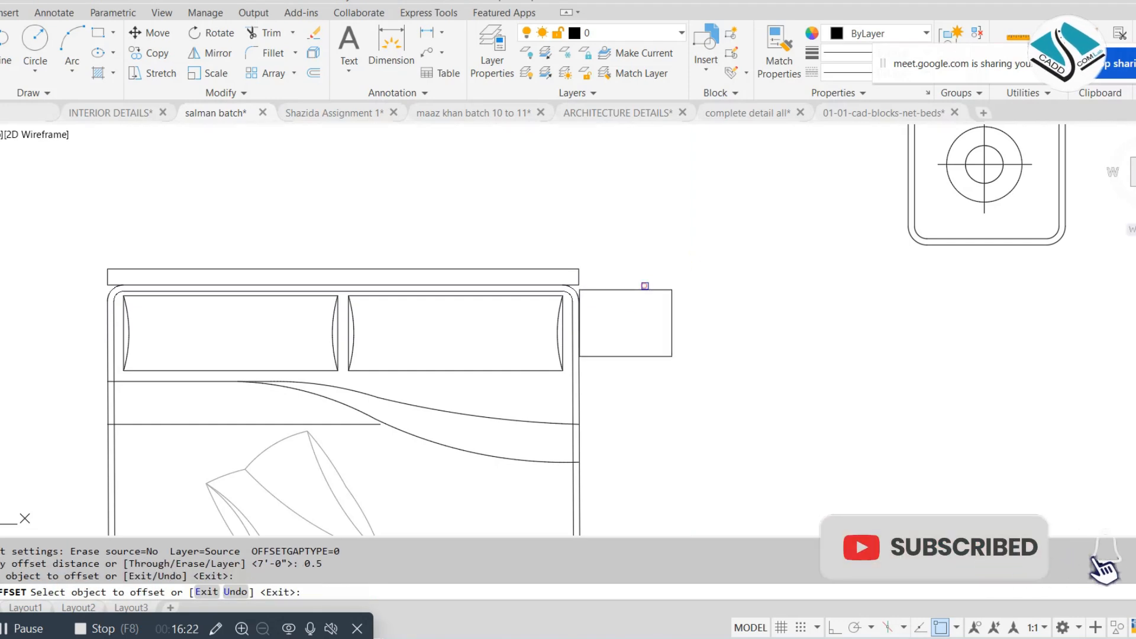
{"action": "left_click", "coordinate": [629, 291]}
{"action": "left_click", "coordinate": [629, 313]}
{"action": "key", "text": "Escape"}
Step: Mirror the two table rectangles across the bed's vertical centre line in Ortho mode, keeping the originals
{"action": "left_click", "coordinate": [679, 264]}
{"action": "left_click", "coordinate": [618, 342]}
{"action": "type", "text": "mi"}
{"action": "key", "text": "space"}
{"action": "scroll", "coordinate": [623, 345], "scroll_direction": "down", "scroll_amount": 2}
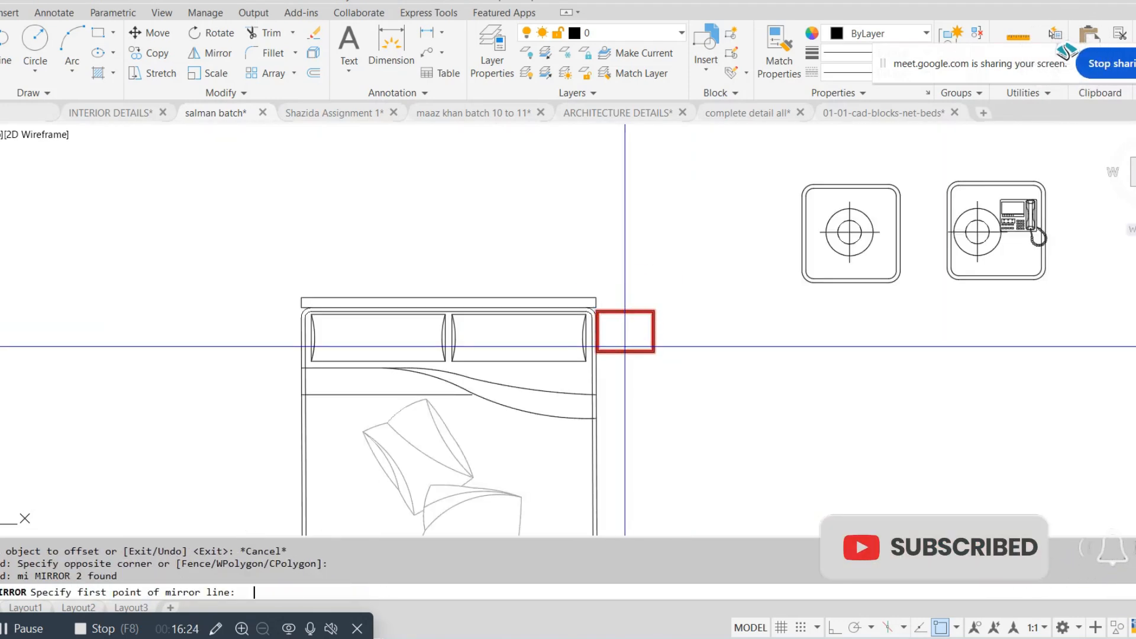
{"action": "left_click", "coordinate": [449, 296]}
{"action": "key", "text": "F8"}
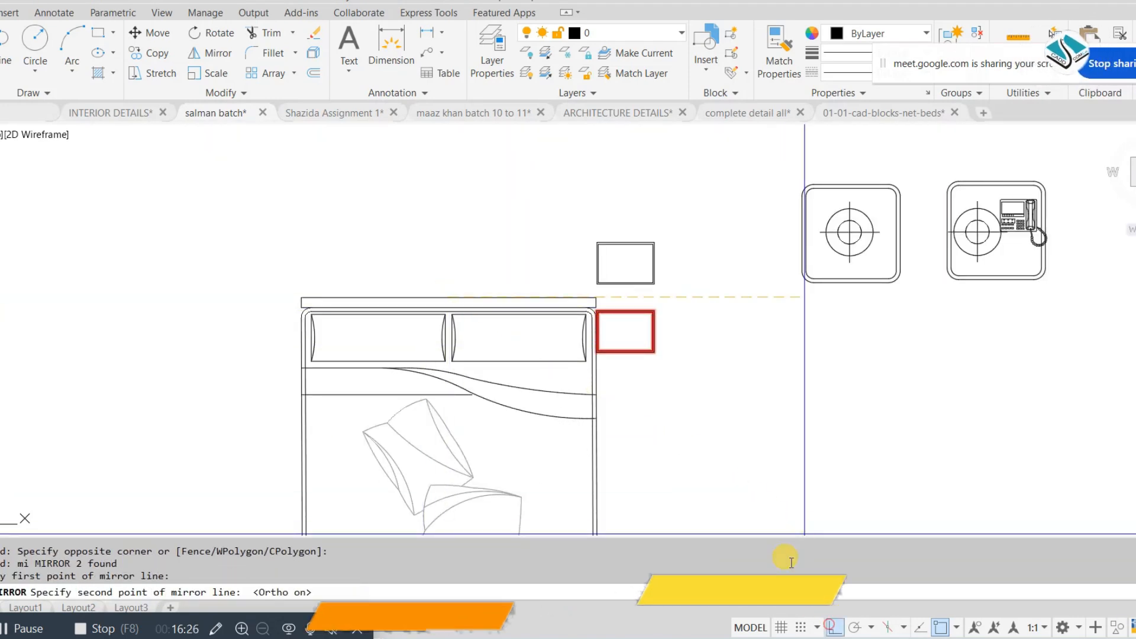
{"action": "left_click", "coordinate": [468, 193]}
{"action": "key", "text": "space"}
{"action": "key", "text": "Escape"}
Step: Erase the rounded double outline around the plain lamp table so that only its lamp symbol is kept
{"action": "middle_click_drag", "start_coordinate": [869, 223], "coordinate": [782, 215]}
{"action": "scroll", "coordinate": [786, 204], "scroll_direction": "up", "scroll_amount": 2}
{"action": "left_click", "coordinate": [854, 176]}
{"action": "left_click", "coordinate": [801, 208]}
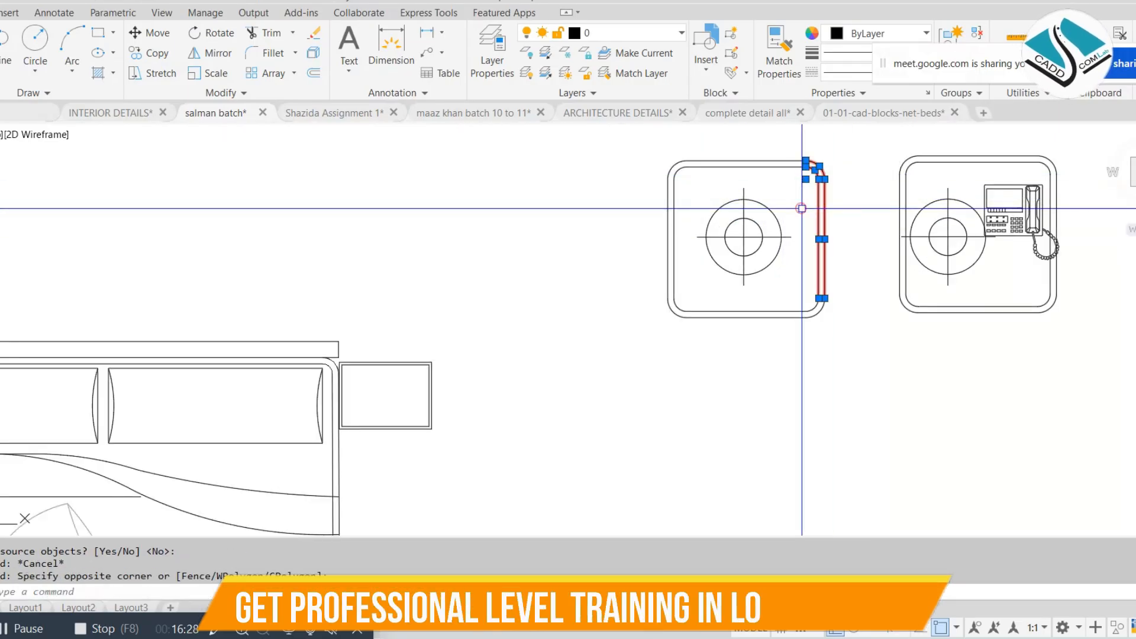
{"action": "type", "text": "e"}
{"action": "key", "text": "space"}
{"action": "left_click", "coordinate": [624, 142]}
{"action": "left_click", "coordinate": [819, 171]}
{"action": "type", "text": "e"}
{"action": "key", "text": "space"}
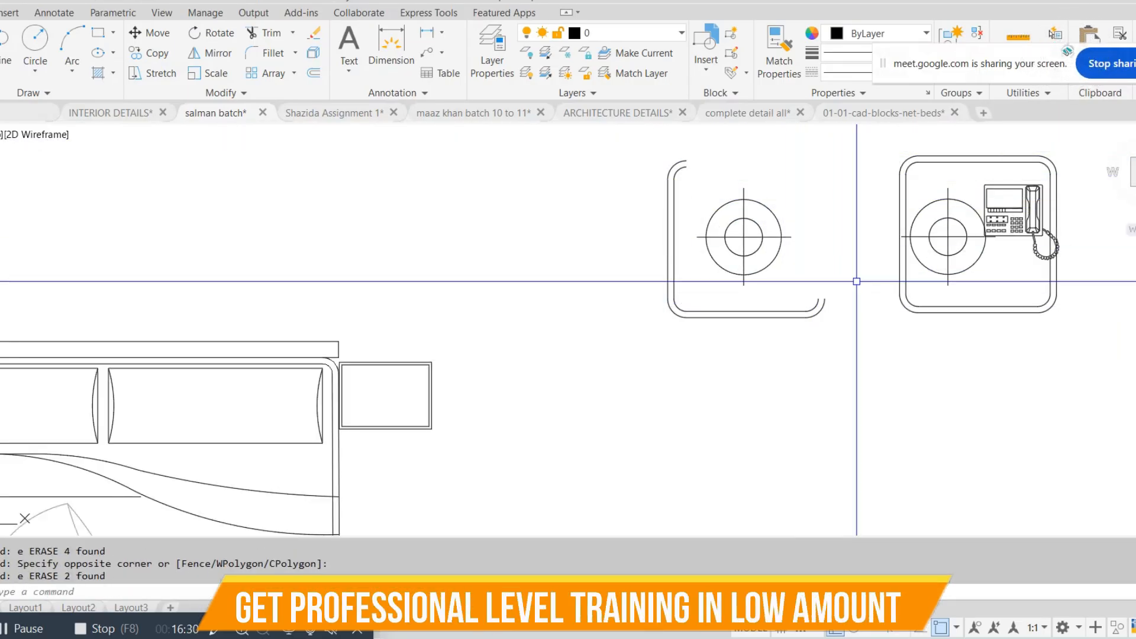
{"action": "left_click", "coordinate": [856, 281]}
{"action": "left_click", "coordinate": [584, 347]}
{"action": "type", "text": "e"}
{"action": "key", "text": "space"}
Step: Erase the rounded double outline around the second lamp table, keeping its lamp and telephone
{"action": "middle_click_drag", "start_coordinate": [659, 286], "coordinate": [456, 308]}
{"action": "scroll", "coordinate": [785, 195], "scroll_direction": "up", "scroll_amount": 2}
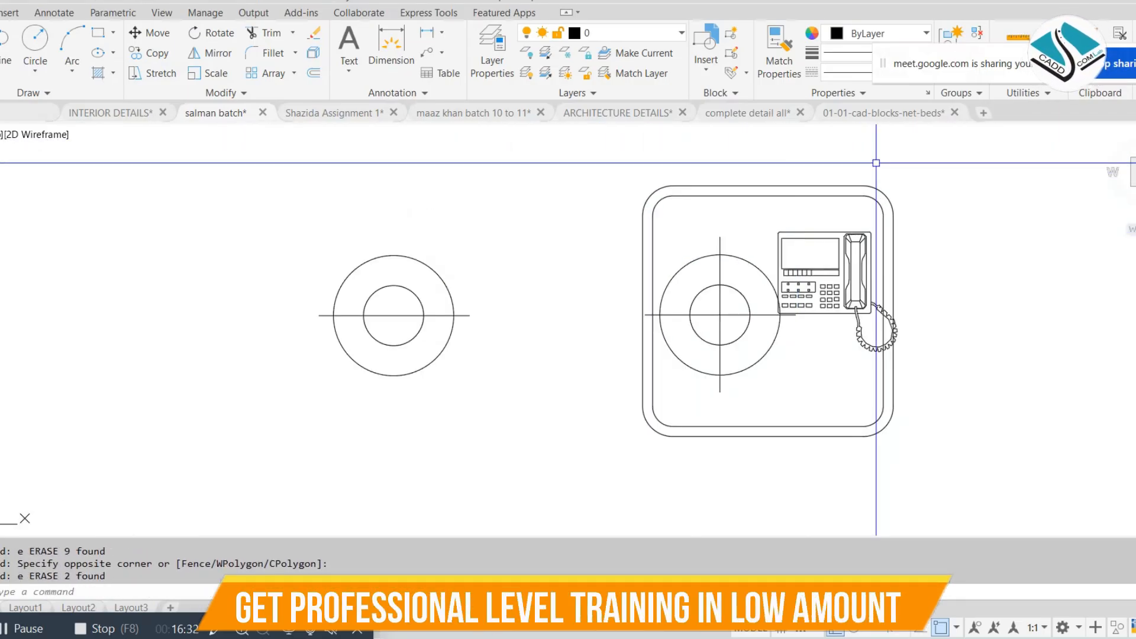
{"action": "left_click", "coordinate": [911, 135]}
{"action": "left_click", "coordinate": [542, 221]}
{"action": "type", "text": "e"}
{"action": "key", "text": "space"}
{"action": "middle_click_drag", "start_coordinate": [827, 331], "coordinate": [833, 266]}
{"action": "left_click", "coordinate": [917, 301]}
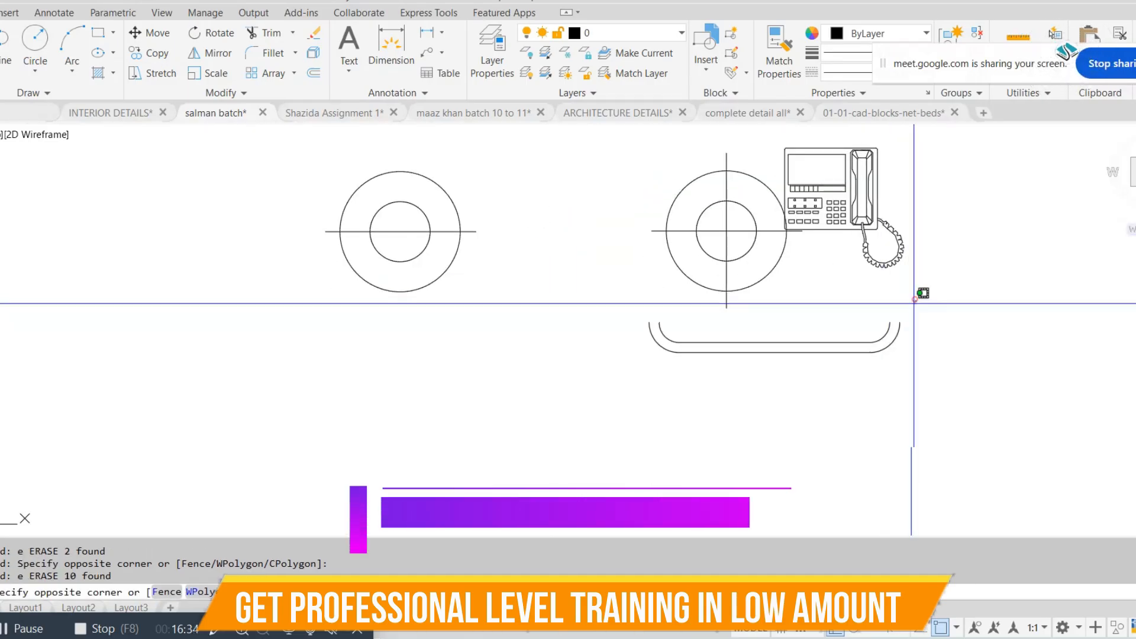
{"action": "left_click", "coordinate": [577, 411]}
{"action": "key", "text": "Escape"}
{"action": "left_click", "coordinate": [940, 317]}
{"action": "left_click", "coordinate": [542, 398]}
{"action": "type", "text": "e"}
{"action": "key", "text": "space"}
Step: Group the lamp and telephone symbols into a single object
{"action": "middle_click_drag", "start_coordinate": [725, 300], "coordinate": [718, 370]}
{"action": "left_click", "coordinate": [928, 165]}
{"action": "left_click", "coordinate": [578, 434]}
{"action": "left_click", "coordinate": [946, 38]}
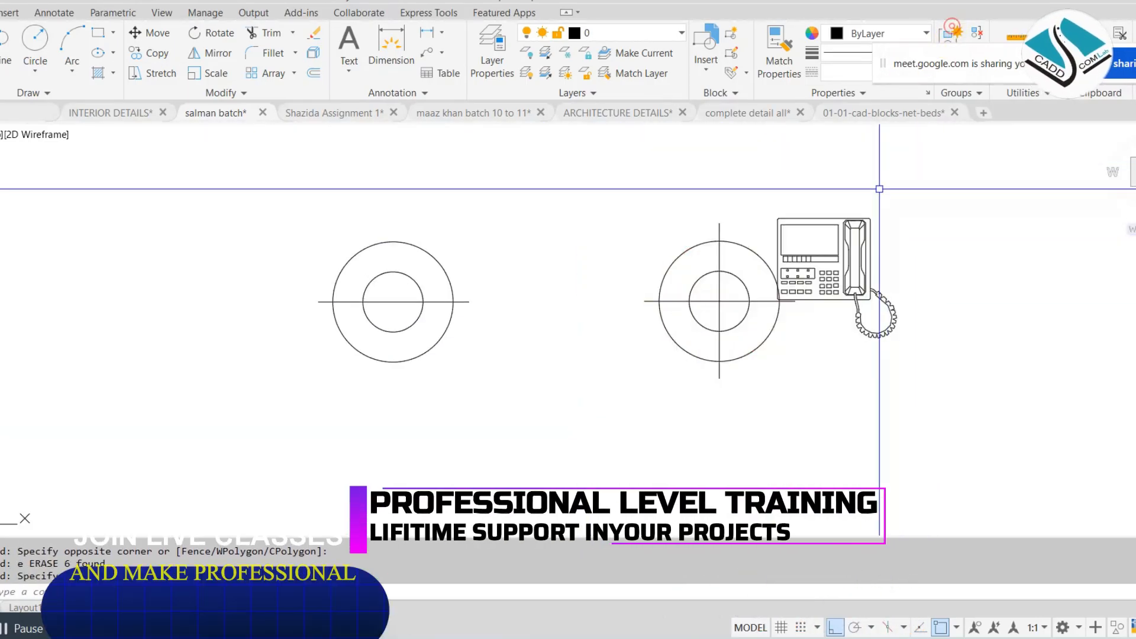
Step: Move the lamp and telephone group with Ortho off to just beside the bedside table right of the bed
{"action": "left_click", "coordinate": [880, 188]}
{"action": "left_click", "coordinate": [753, 296]}
{"action": "type", "text": "m"}
{"action": "key", "text": "space"}
{"action": "left_click", "coordinate": [824, 292]}
{"action": "middle_click_drag", "start_coordinate": [166, 389], "coordinate": [798, 296]}
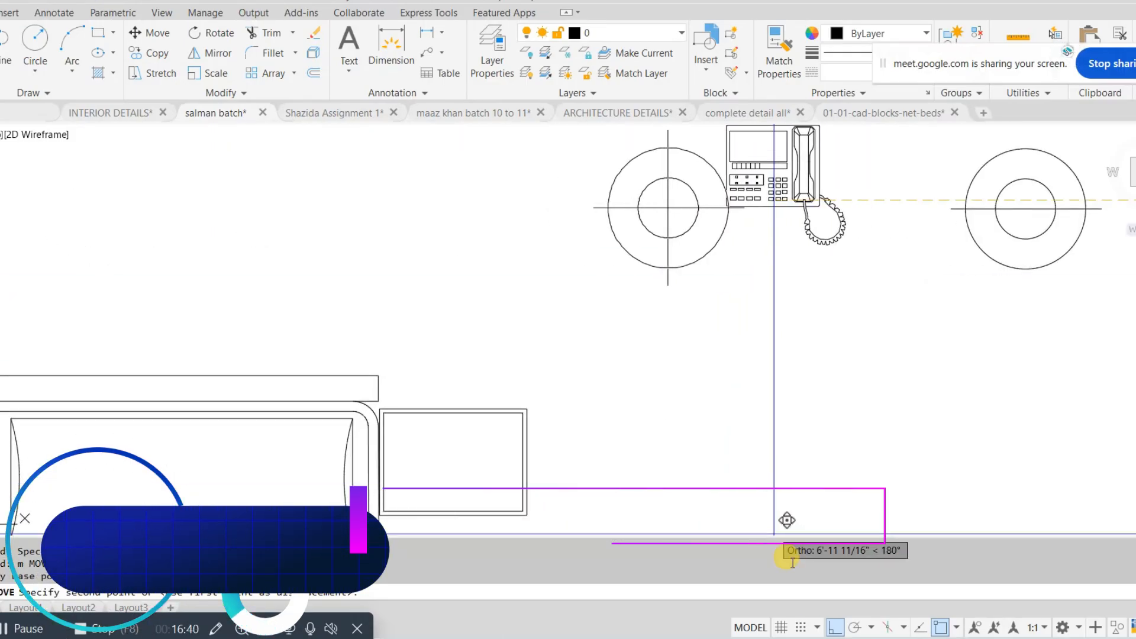
{"action": "left_click", "coordinate": [834, 627]}
{"action": "middle_click_drag", "start_coordinate": [667, 430], "coordinate": [648, 326]}
{"action": "left_click", "coordinate": [680, 350]}
Step: Scale the lamp and telephone group down by eye so it fits the bedside table
{"action": "left_click", "coordinate": [758, 311]}
{"action": "left_click", "coordinate": [691, 349]}
{"action": "scroll", "coordinate": [524, 378], "scroll_direction": "up", "scroll_amount": 1}
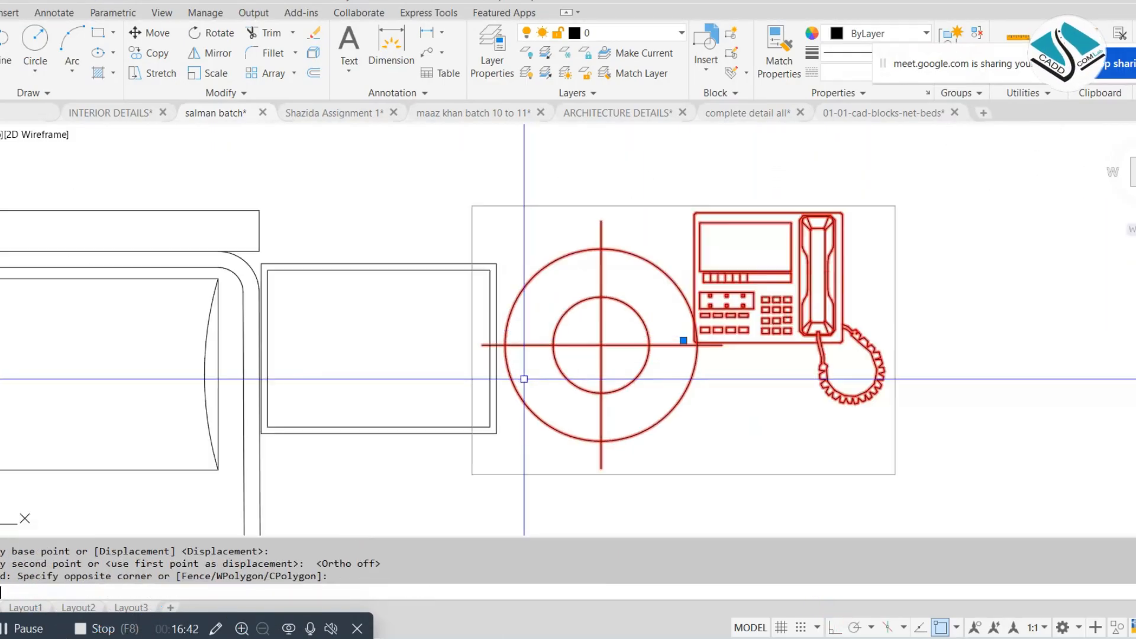
{"action": "type", "text": "sc"}
{"action": "key", "text": "space"}
{"action": "left_click", "coordinate": [529, 371]}
{"action": "left_click", "coordinate": [623, 413]}
Step: Move the scaled lamp and telephone group onto the bedside table right of the bed
{"action": "left_click", "coordinate": [798, 291]}
{"action": "left_click", "coordinate": [593, 392]}
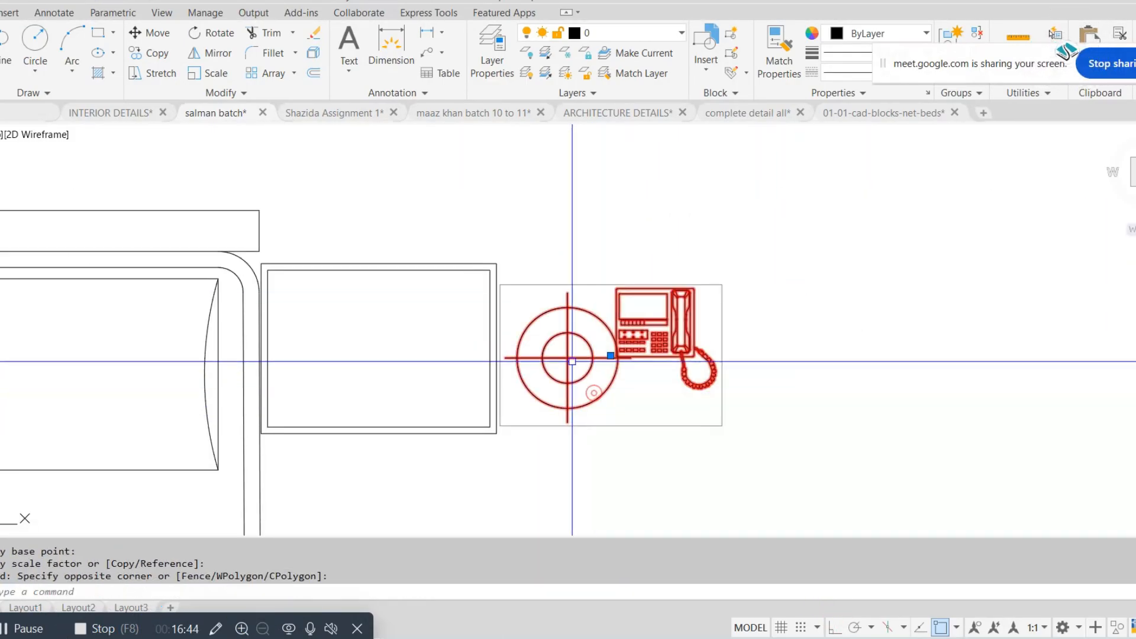
{"action": "scroll", "coordinate": [568, 345], "scroll_direction": "up", "scroll_amount": 1}
{"action": "type", "text": "m"}
{"action": "key", "text": "space"}
{"action": "left_click", "coordinate": [668, 340]}
{"action": "left_click", "coordinate": [291, 341]}
{"action": "scroll", "coordinate": [710, 304], "scroll_direction": "down", "scroll_amount": 3}
Step: Move the remaining lamp symbol across the drawing to just beside the bedside table left of the bed
{"action": "middle_click_drag", "start_coordinate": [734, 254], "coordinate": [643, 346]}
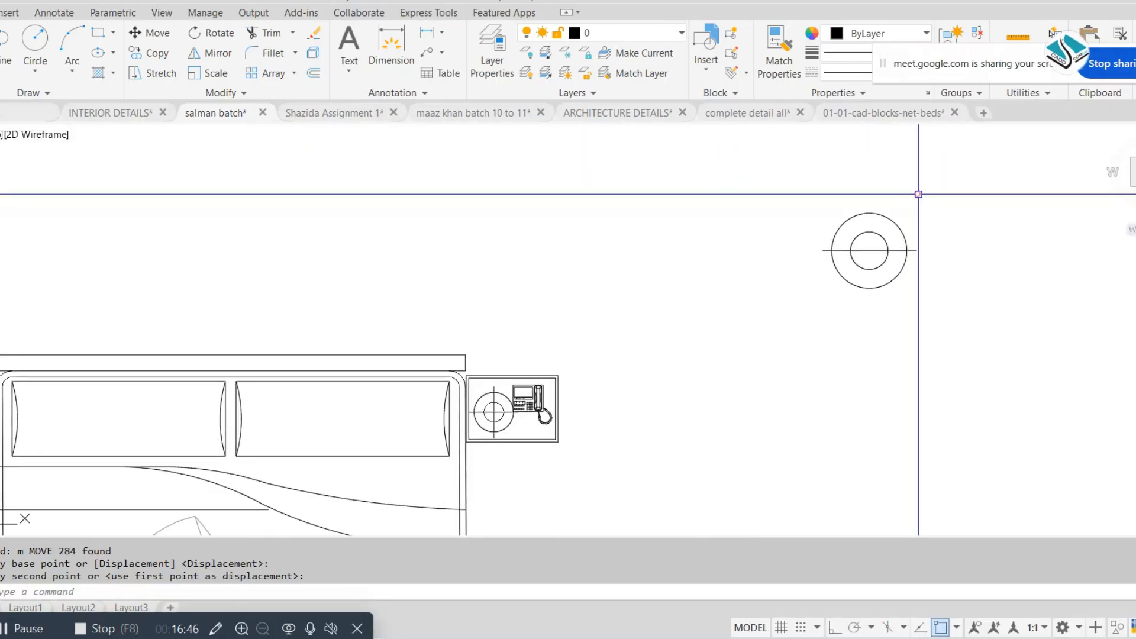
{"action": "left_click", "coordinate": [917, 195]}
{"action": "left_click", "coordinate": [776, 320]}
{"action": "type", "text": "m"}
{"action": "key", "text": "space"}
{"action": "left_click", "coordinate": [920, 269]}
{"action": "middle_click_drag", "start_coordinate": [185, 327], "coordinate": [894, 272]}
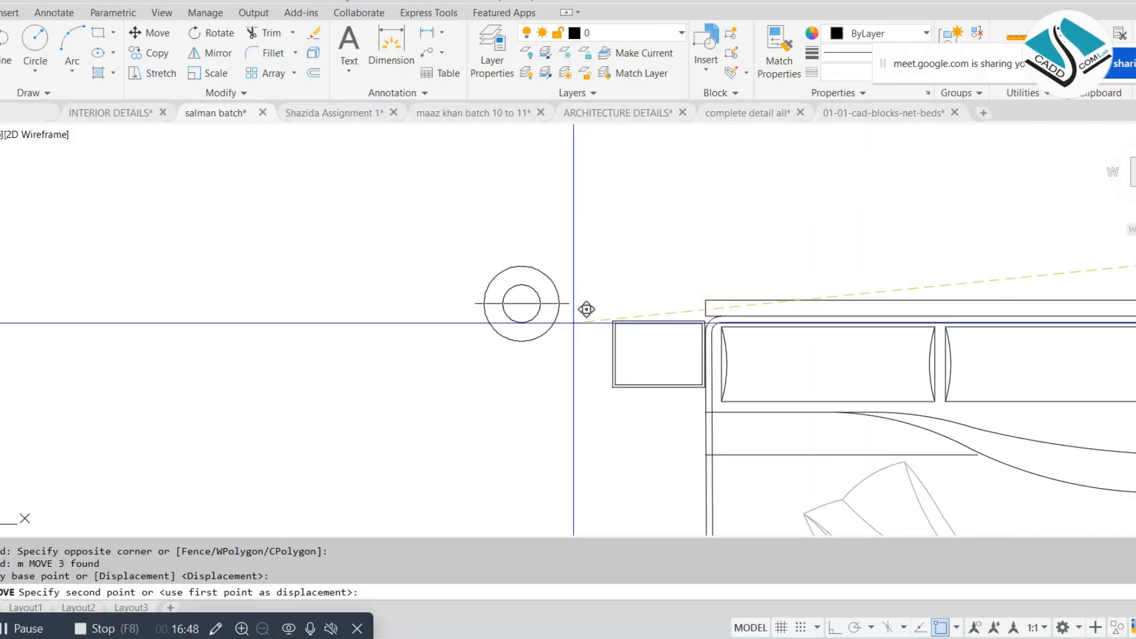
{"action": "left_click", "coordinate": [574, 344]}
Step: Draw the missing vertical line through the lamp's centre and group the lamp's circles and lines
{"action": "key", "text": "Escape"}
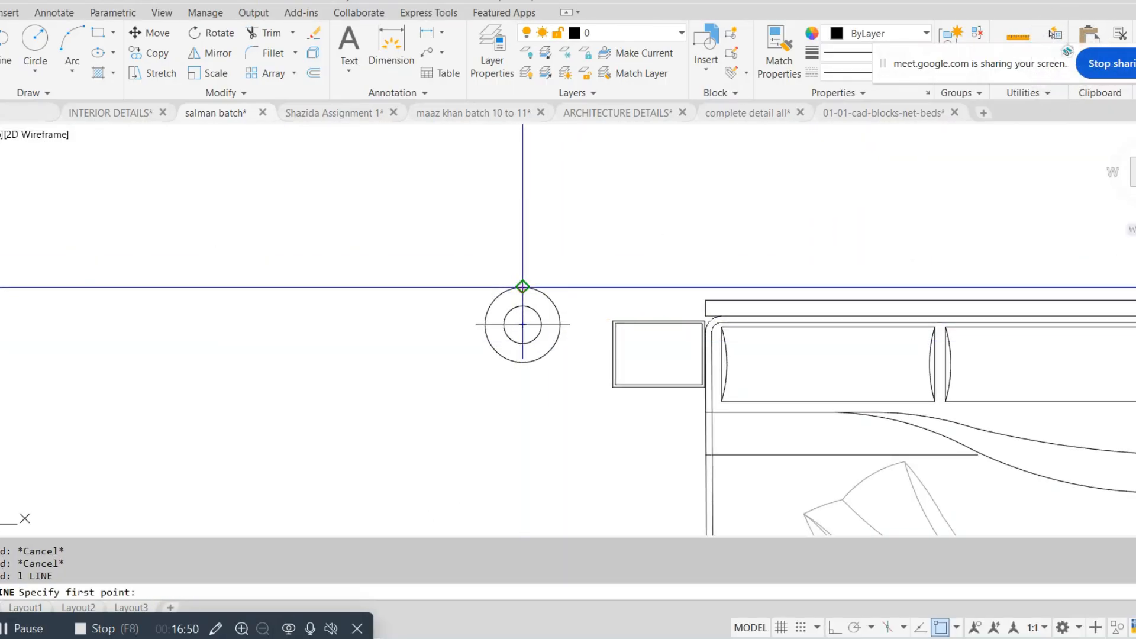
{"action": "key", "text": "Escape"}
{"action": "left_click", "coordinate": [563, 264]}
{"action": "left_click", "coordinate": [497, 346]}
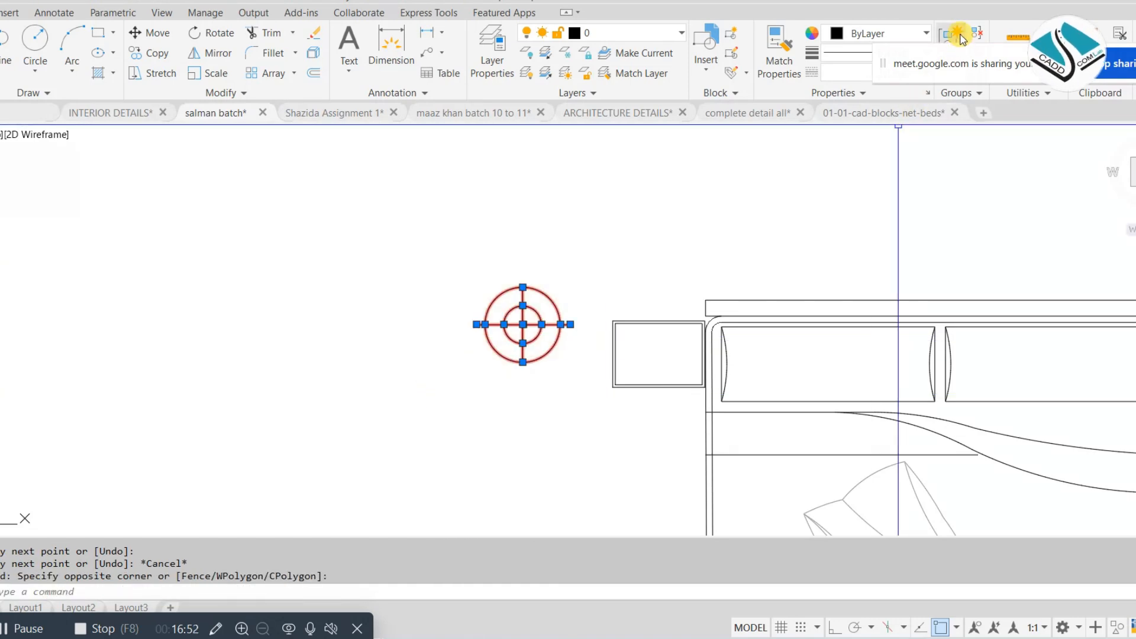
Step: Scale the grouped lamp down by eye about its centre to fit the left bedside table
{"action": "left_click", "coordinate": [579, 213]}
{"action": "left_click", "coordinate": [428, 347]}
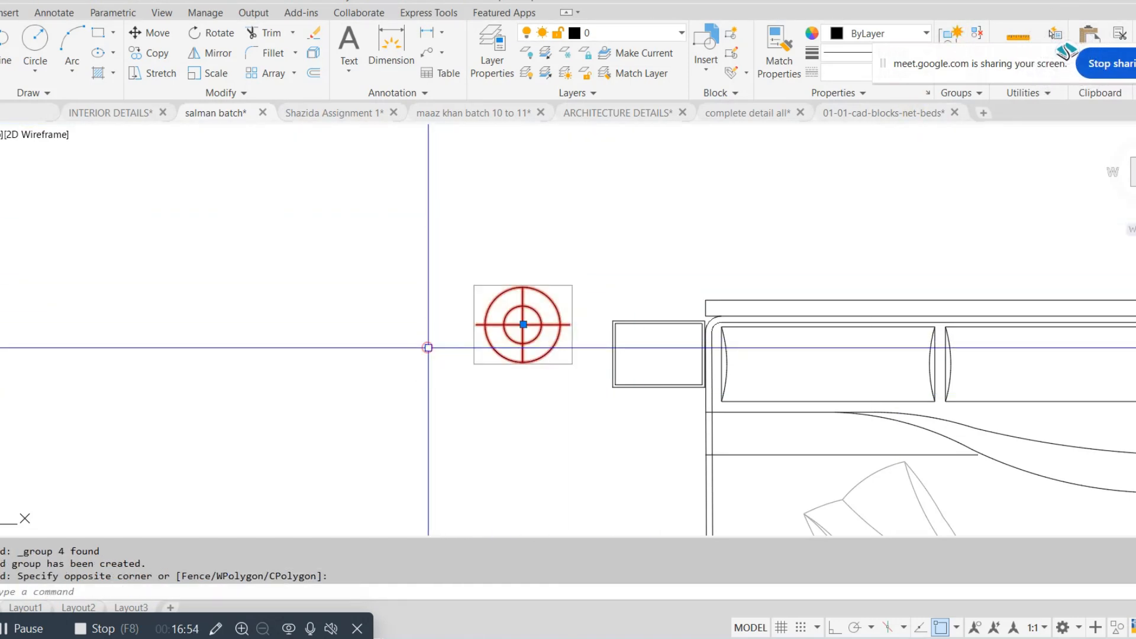
{"action": "type", "text": "sc"}
{"action": "key", "text": "space"}
{"action": "scroll", "coordinate": [563, 335], "scroll_direction": "up", "scroll_amount": 1}
{"action": "left_click", "coordinate": [490, 321]}
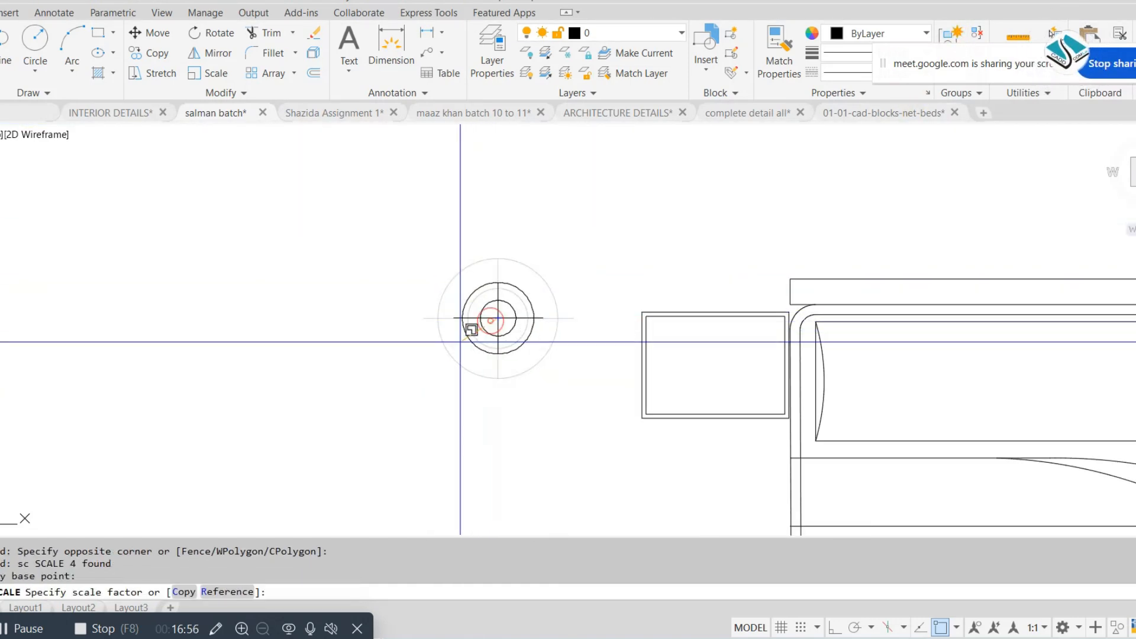
{"action": "left_click", "coordinate": [456, 348]}
Step: Move the scaled lamp group onto the middle of the bedside table left of the bed
{"action": "left_click", "coordinate": [585, 276]}
{"action": "left_click", "coordinate": [466, 354]}
{"action": "type", "text": "m"}
{"action": "key", "text": "space"}
{"action": "left_click", "coordinate": [540, 313]}
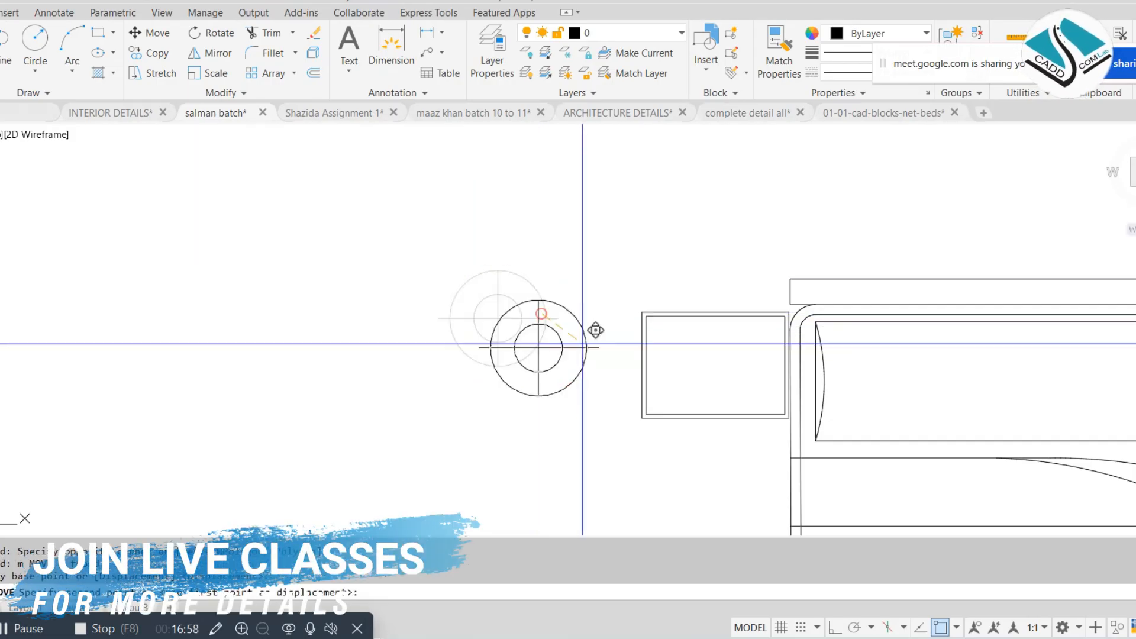
{"action": "scroll", "coordinate": [741, 374], "scroll_direction": "up", "scroll_amount": 1}
{"action": "left_click", "coordinate": [760, 352]}
Step: Trim the two blanket lines where they cross the bed's left frame and erase their leftover stubs
{"action": "scroll", "coordinate": [760, 351], "scroll_direction": "down", "scroll_amount": 3}
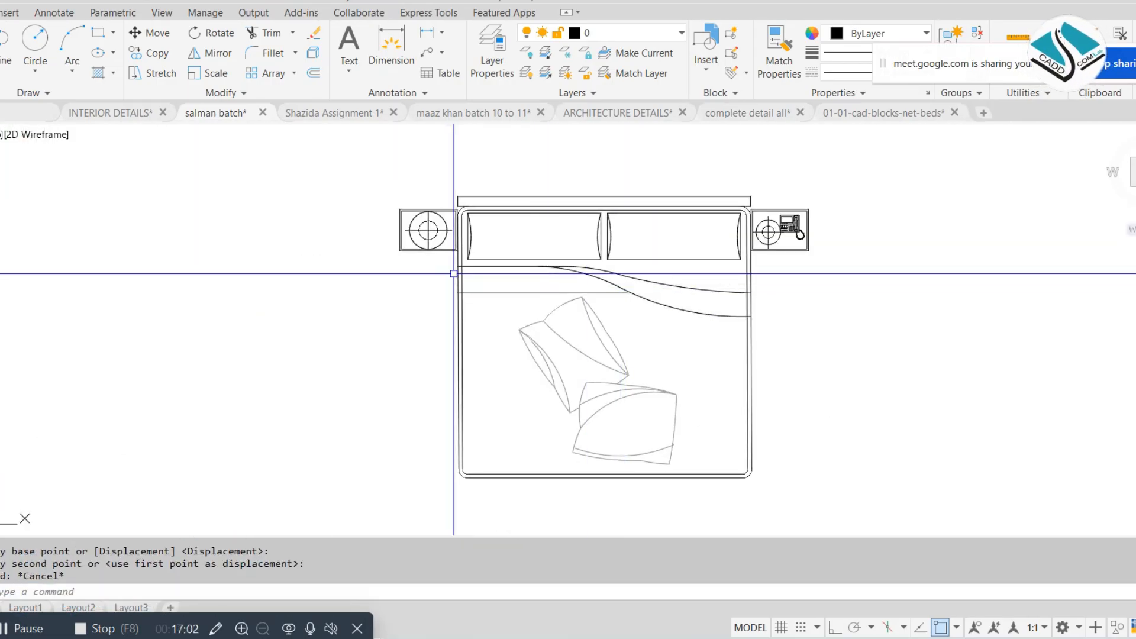
{"action": "type", "text": "tr"}
{"action": "key", "text": "space"}
{"action": "key", "text": "space"}
{"action": "scroll", "coordinate": [468, 249], "scroll_direction": "up", "scroll_amount": 4}
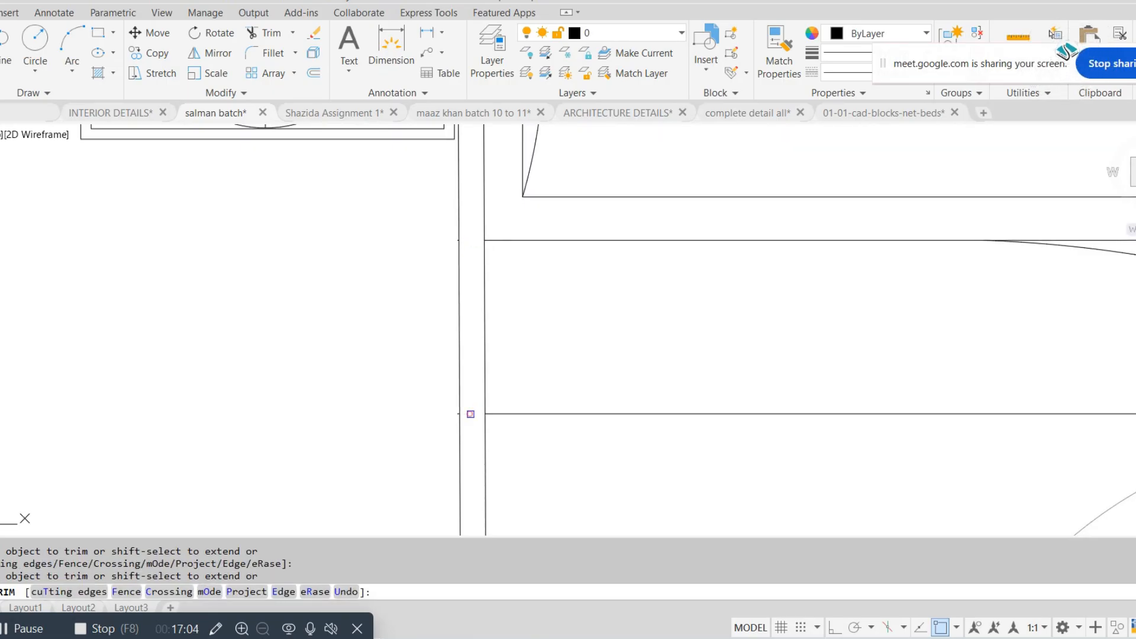
{"action": "key", "text": "Escape"}
{"action": "left_click", "coordinate": [401, 218]}
{"action": "left_click", "coordinate": [481, 456]}
{"action": "type", "text": "e"}
{"action": "key", "text": "space"}
{"action": "scroll", "coordinate": [594, 475], "scroll_direction": "down", "scroll_amount": 2}
Step: Draw a rug rectangle over the lower part of the bed, extending past both sides and the foot
{"action": "middle_click_drag", "start_coordinate": [594, 474], "coordinate": [456, 314]}
{"action": "scroll", "coordinate": [457, 310], "scroll_direction": "down", "scroll_amount": 1}
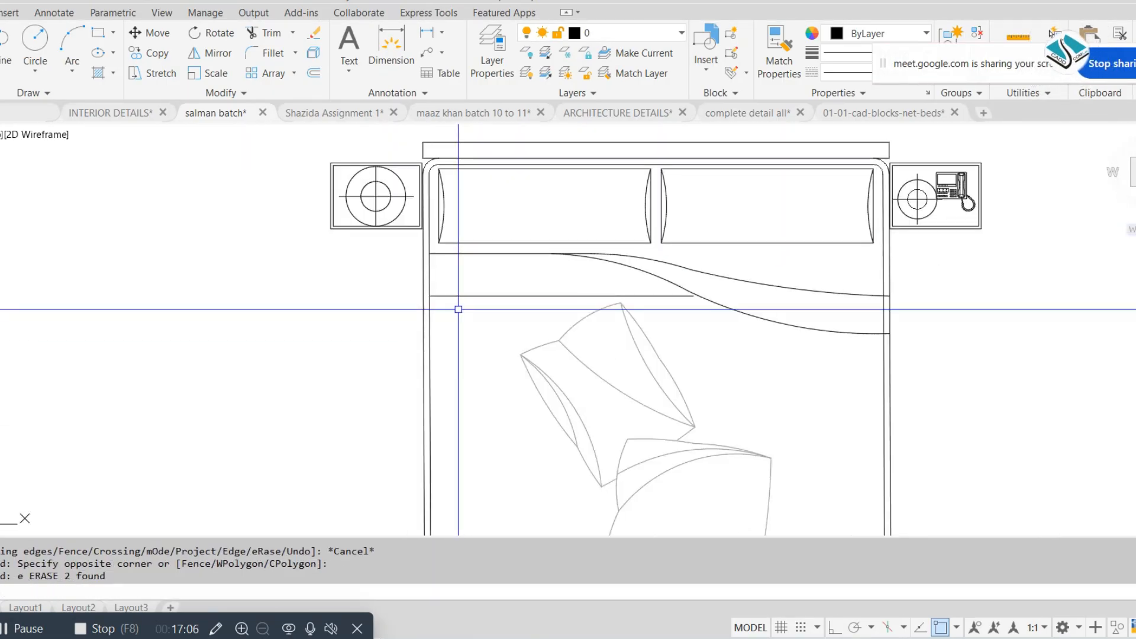
{"action": "scroll", "coordinate": [442, 314], "scroll_direction": "down", "scroll_amount": 2}
{"action": "type", "text": "rev"}
{"action": "key", "text": "space"}
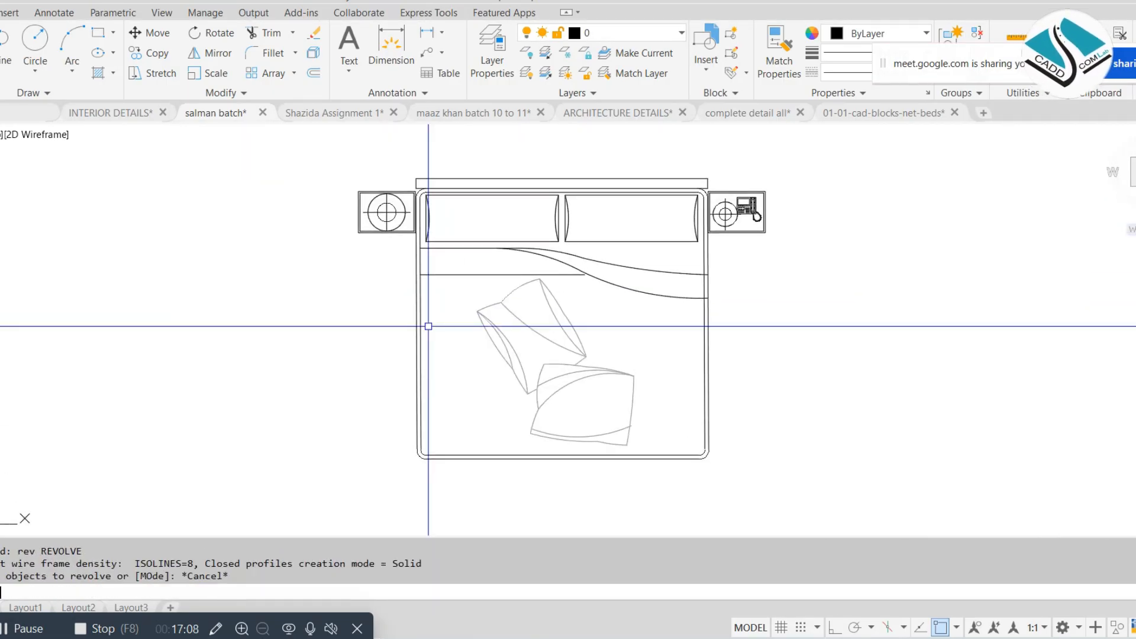
{"action": "type", "text": "rec"}
{"action": "key", "text": "space"}
{"action": "left_click", "coordinate": [385, 306]}
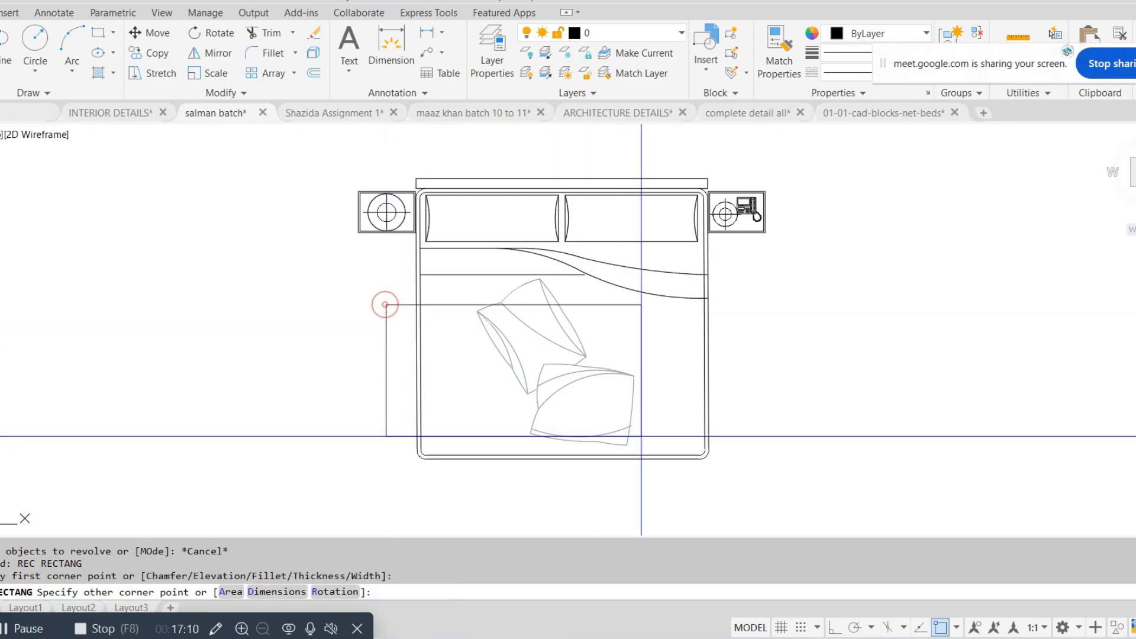
{"action": "left_click", "coordinate": [744, 492]}
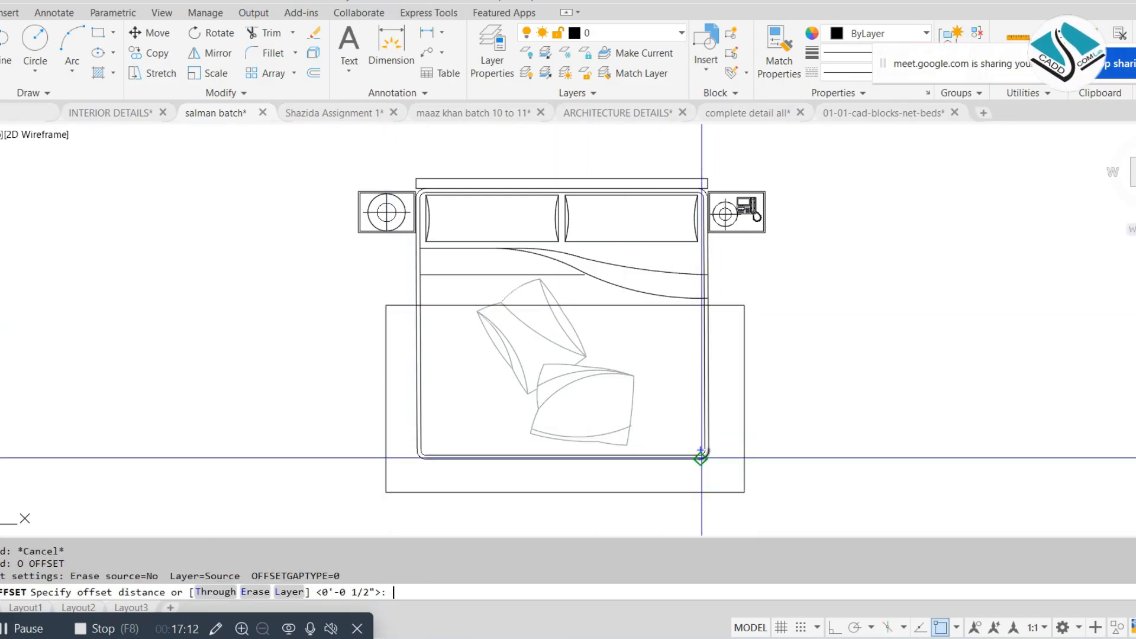
Step: Offset the rug rectangle inward by 0.6"
{"action": "key", "text": "Return"}
{"action": "left_click", "coordinate": [741, 459]}
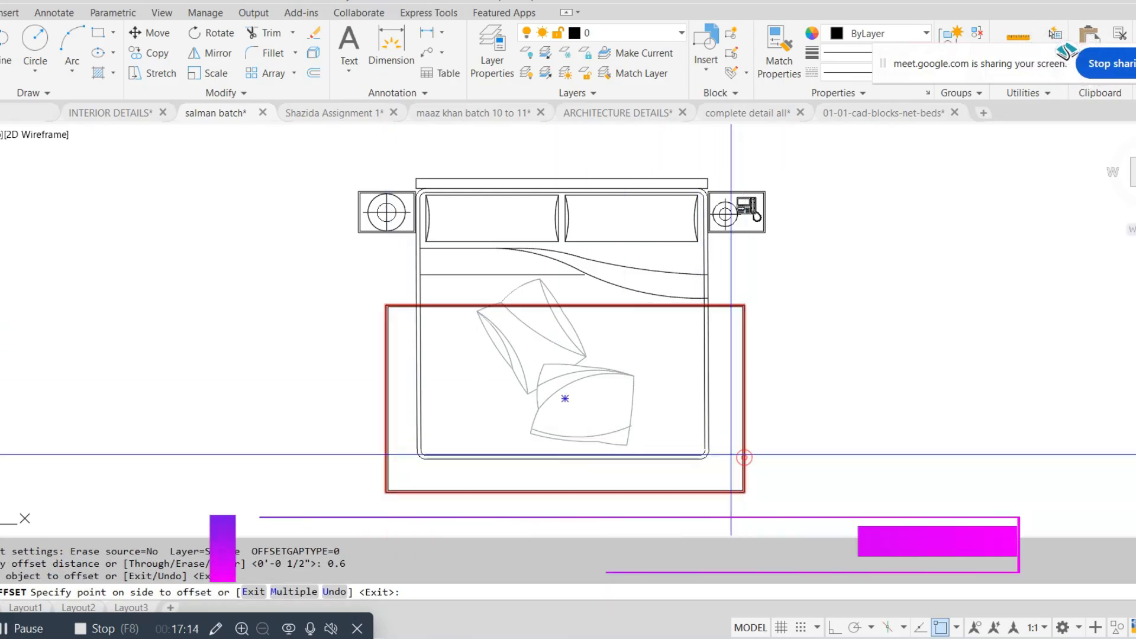
{"action": "left_click", "coordinate": [723, 456]}
{"action": "key", "text": "Escape"}
Step: Trim the rug's upper double line where it crosses the bed and both sides of the bed frame
{"action": "type", "text": "tr"}
{"action": "key", "text": "space"}
{"action": "scroll", "coordinate": [425, 294], "scroll_direction": "up", "scroll_amount": 10}
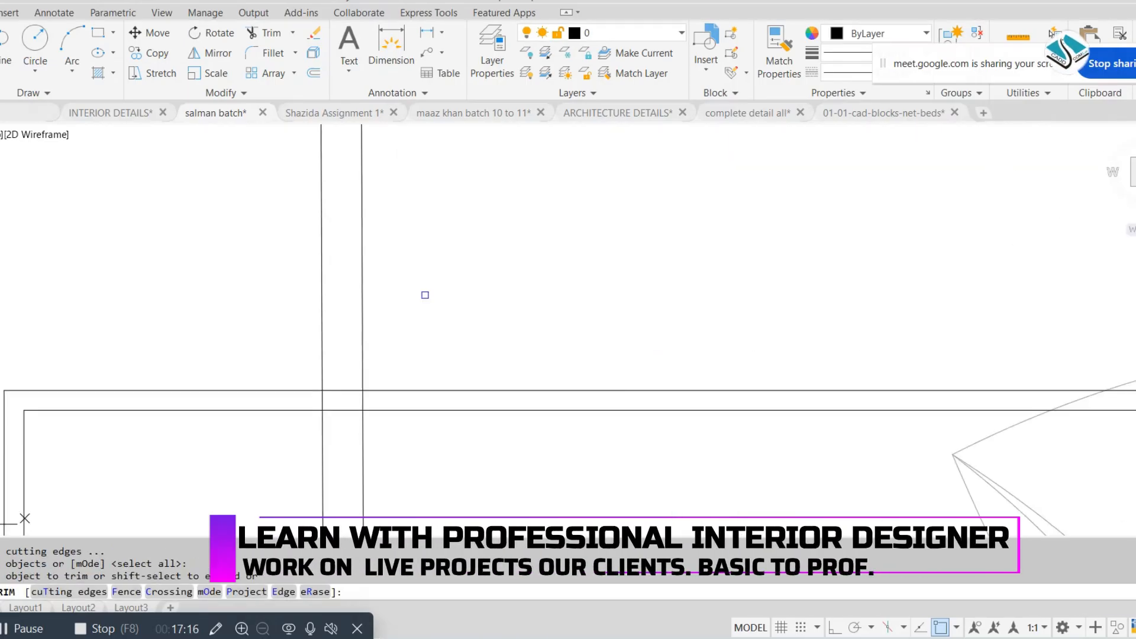
{"action": "scroll", "coordinate": [348, 340], "scroll_direction": "down", "scroll_amount": 8}
{"action": "scroll", "coordinate": [778, 340], "scroll_direction": "up", "scroll_amount": 8}
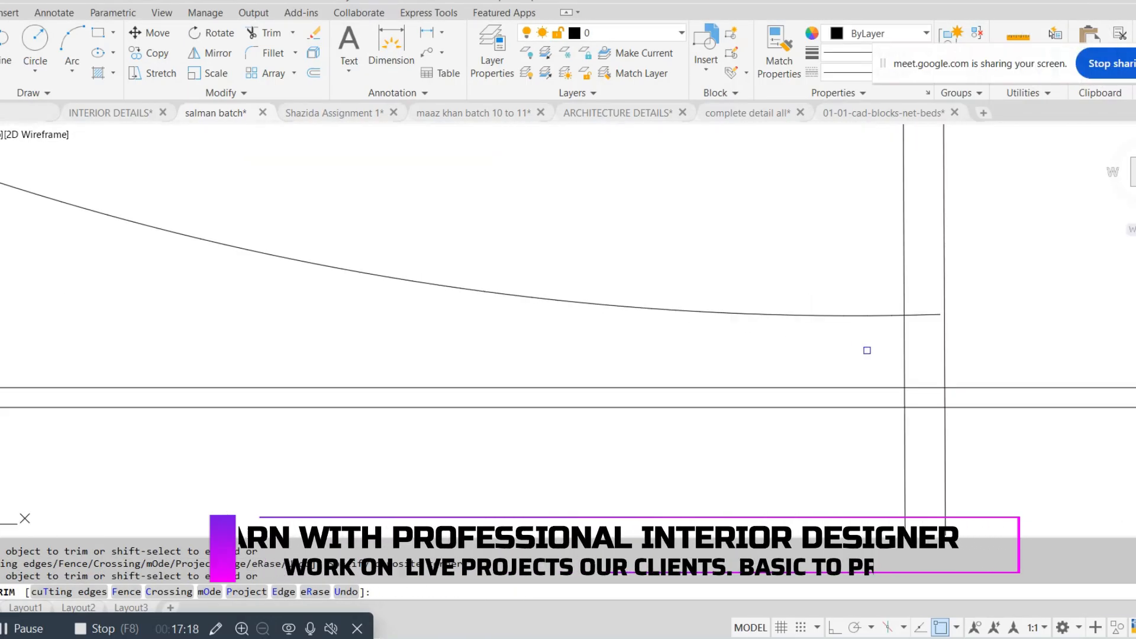
{"action": "left_click", "coordinate": [922, 363]}
{"action": "left_click", "coordinate": [937, 423]}
{"action": "scroll", "coordinate": [812, 338], "scroll_direction": "down", "scroll_amount": 8}
{"action": "key", "text": "Escape"}
Step: Erase the two leftover rug line segments inside the bed
{"action": "left_click", "coordinate": [681, 327]}
{"action": "left_click", "coordinate": [657, 360]}
{"action": "type", "text": "e"}
{"action": "key", "text": "space"}
Step: Start a hatch with the CROSS pattern and fill the rug area around the bed with it
{"action": "scroll", "coordinate": [630, 311], "scroll_direction": "down", "scroll_amount": 5}
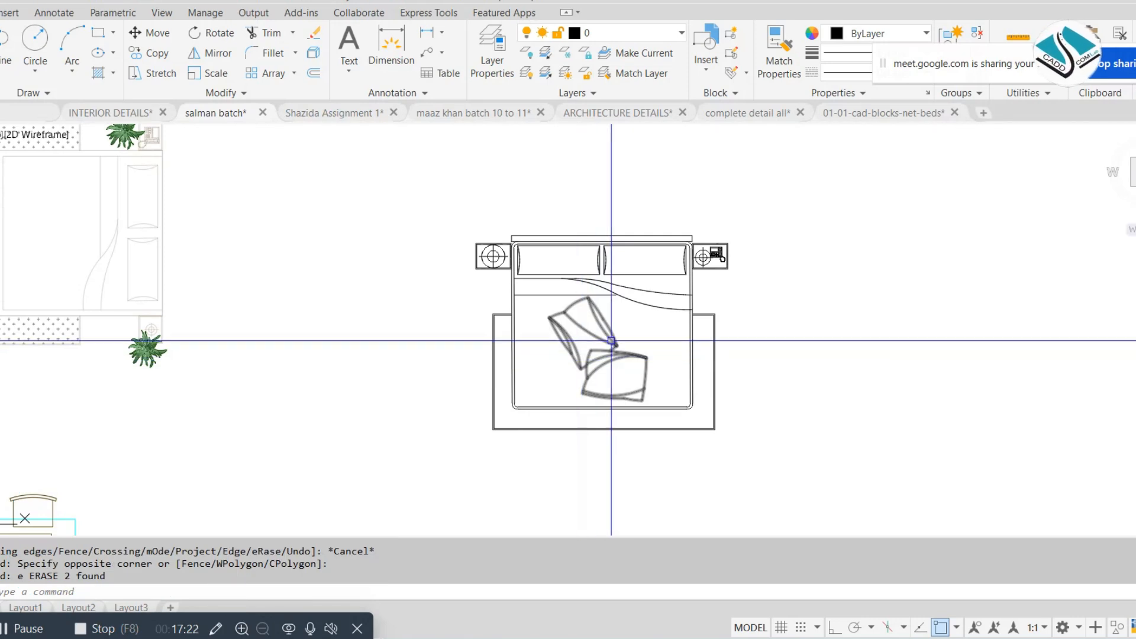
{"action": "scroll", "coordinate": [611, 341], "scroll_direction": "up", "scroll_amount": 2}
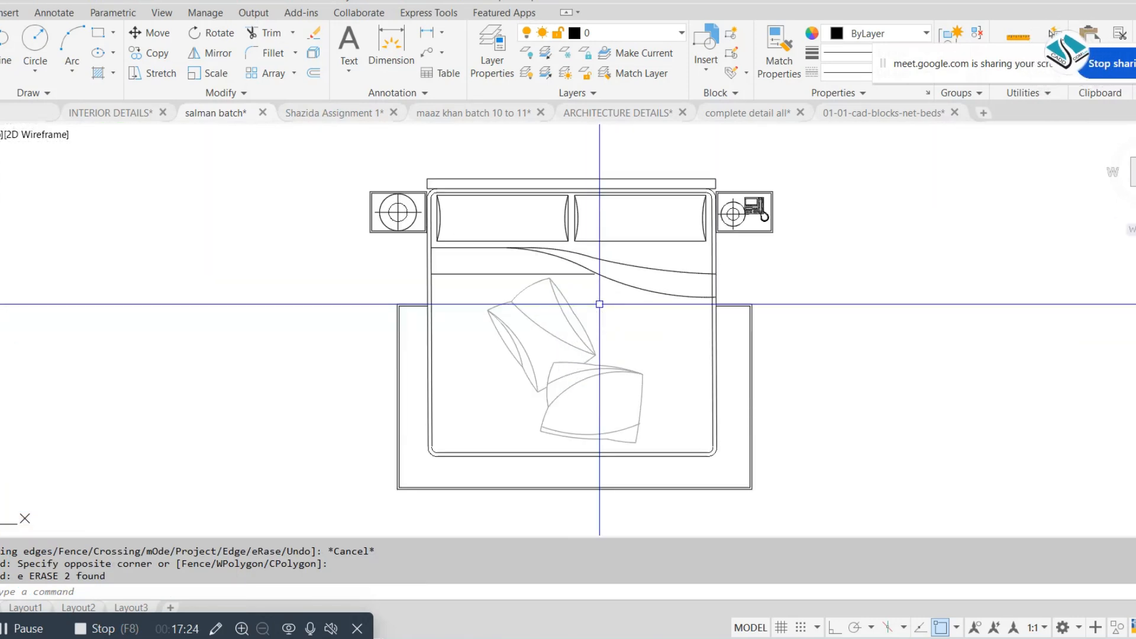
{"action": "type", "text": "h"}
{"action": "key", "text": "space"}
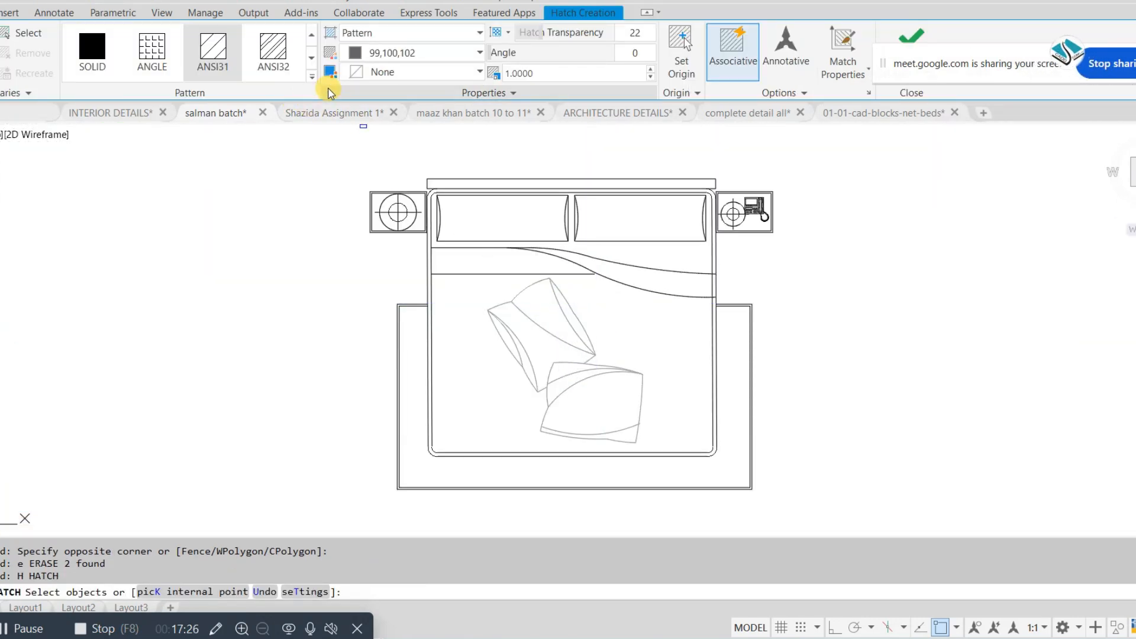
{"action": "left_click", "coordinate": [311, 77]}
{"action": "scroll", "coordinate": [278, 201], "scroll_direction": "down", "scroll_amount": 2}
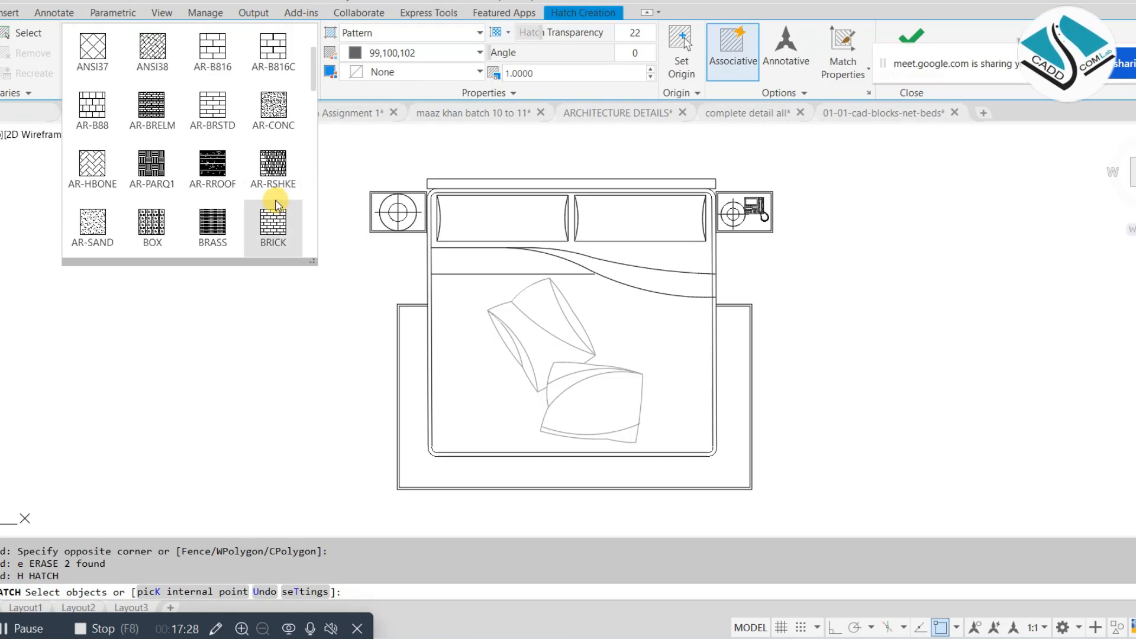
{"action": "scroll", "coordinate": [189, 206], "scroll_direction": "down", "scroll_amount": 1}
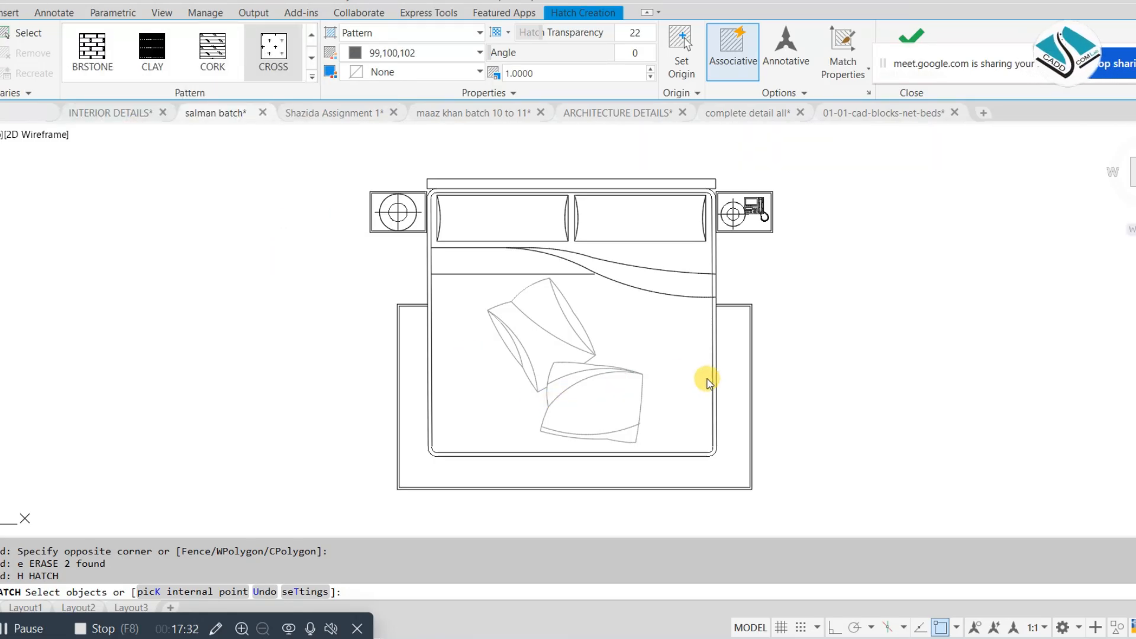
{"action": "type", "text": "k"}
{"action": "key", "text": "Return"}
{"action": "left_click", "coordinate": [725, 379]}
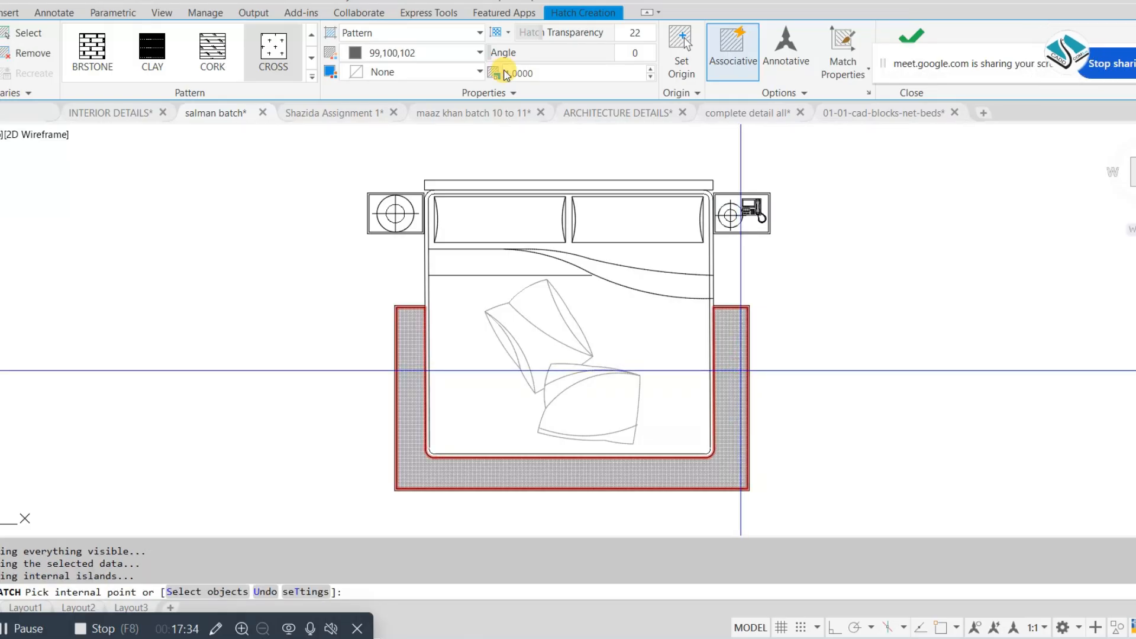
Step: Set the rug hatch scale to 4 and its colour to grey 147,149,152, and finish the hatch
{"action": "type", "text": "4"}
{"action": "key", "text": "Return"}
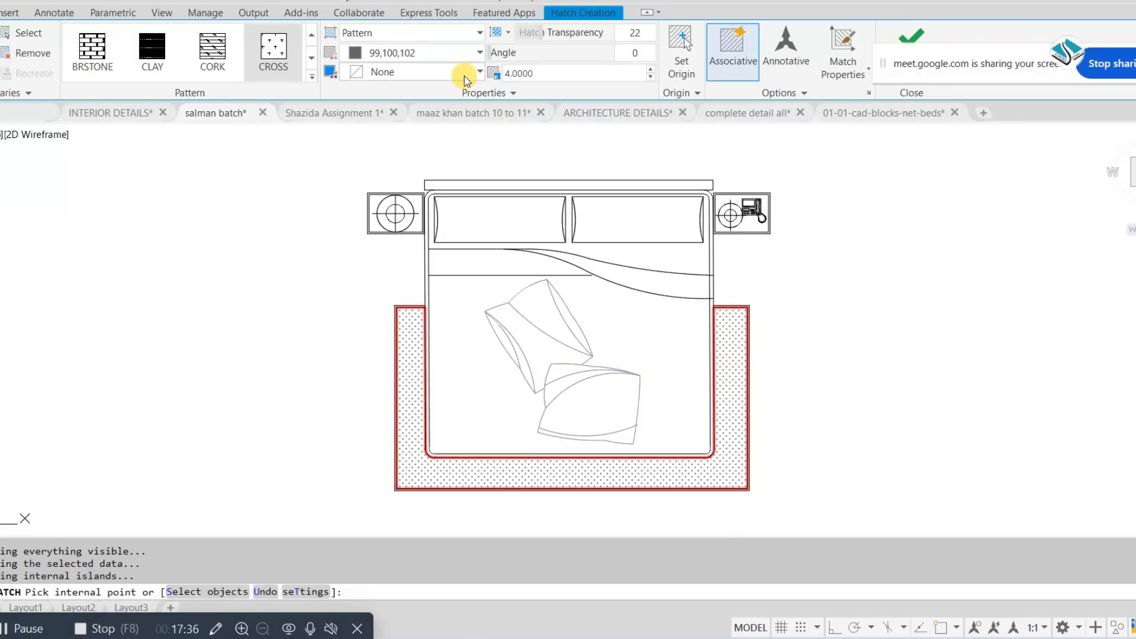
{"action": "left_click", "coordinate": [428, 57]}
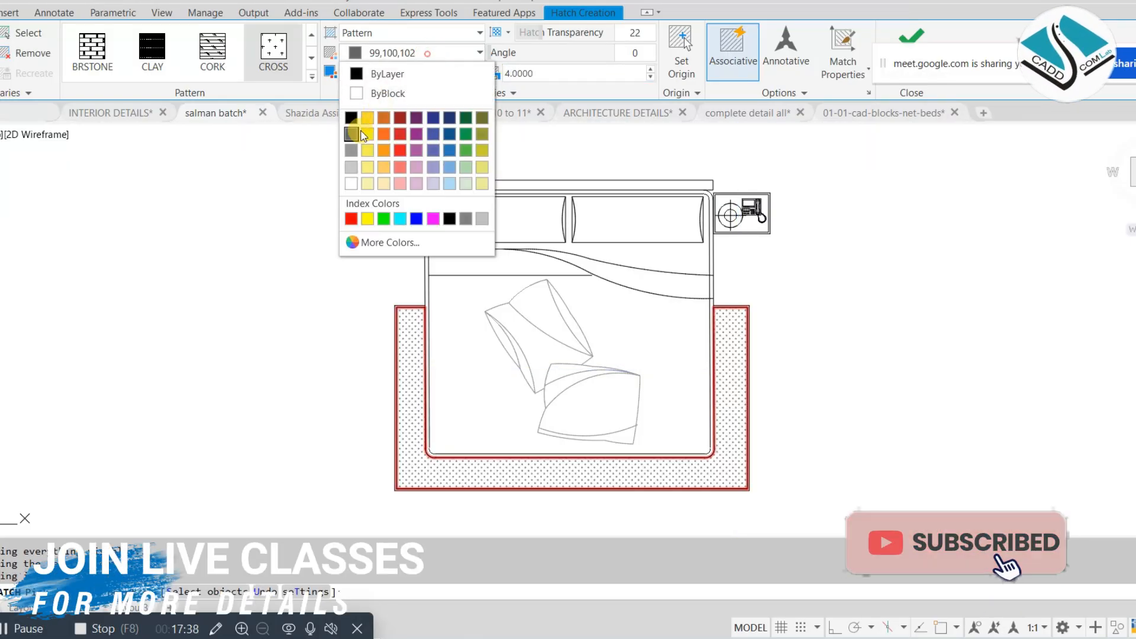
{"action": "left_click", "coordinate": [386, 213]}
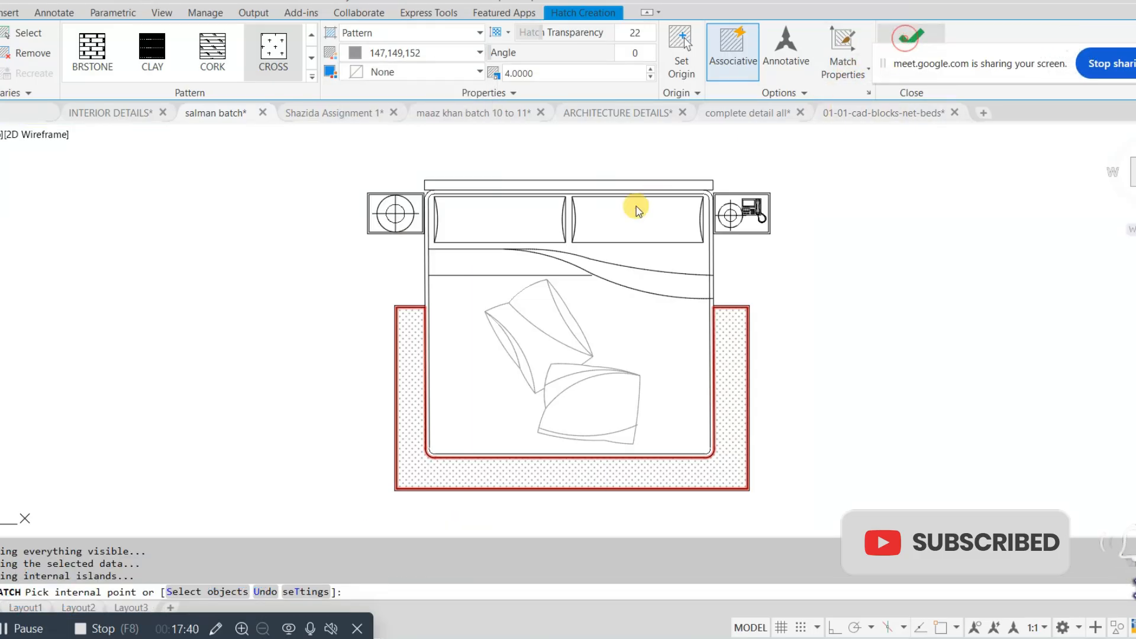
{"action": "key", "text": "Escape"}
Step: Group the whole bed drawing together with its bedside tables, lamps, telephone, cushions and hatched rug
{"action": "scroll", "coordinate": [592, 266], "scroll_direction": "down", "scroll_amount": 4}
{"action": "scroll", "coordinate": [656, 284], "scroll_direction": "up", "scroll_amount": 3}
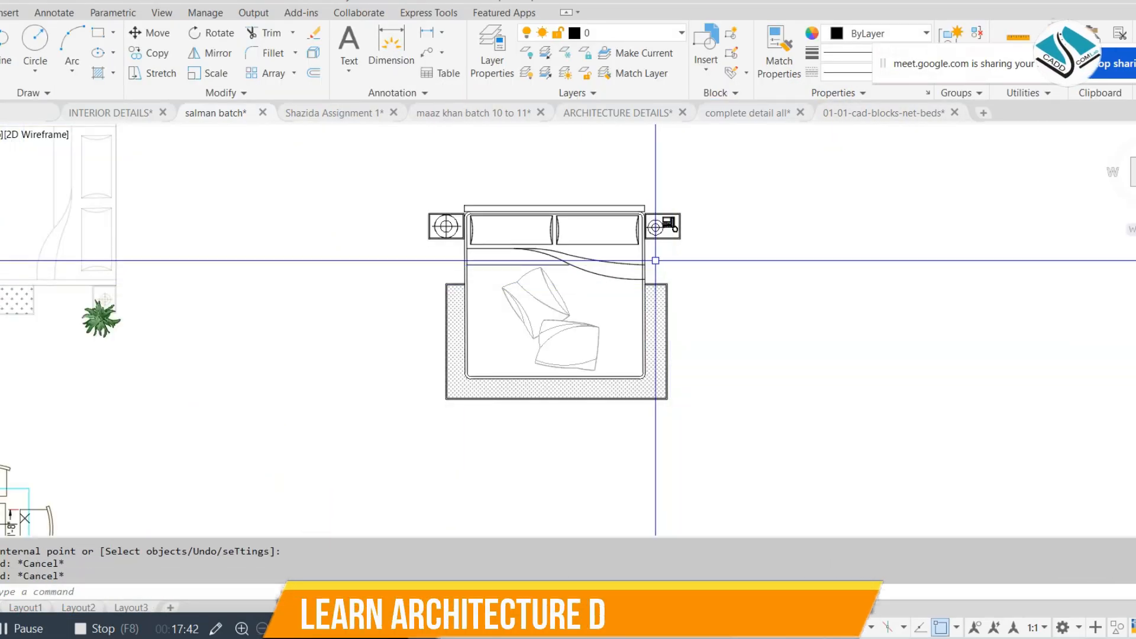
{"action": "left_click", "coordinate": [796, 186]}
{"action": "left_click", "coordinate": [363, 436]}
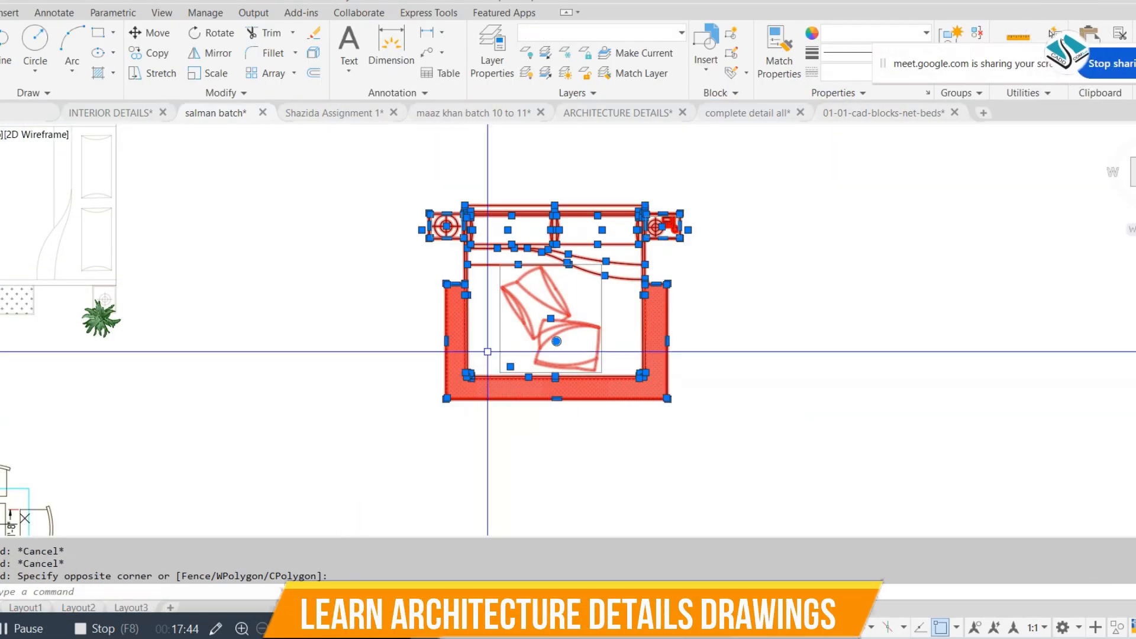
{"action": "key", "text": "ctrl+shift+g"}
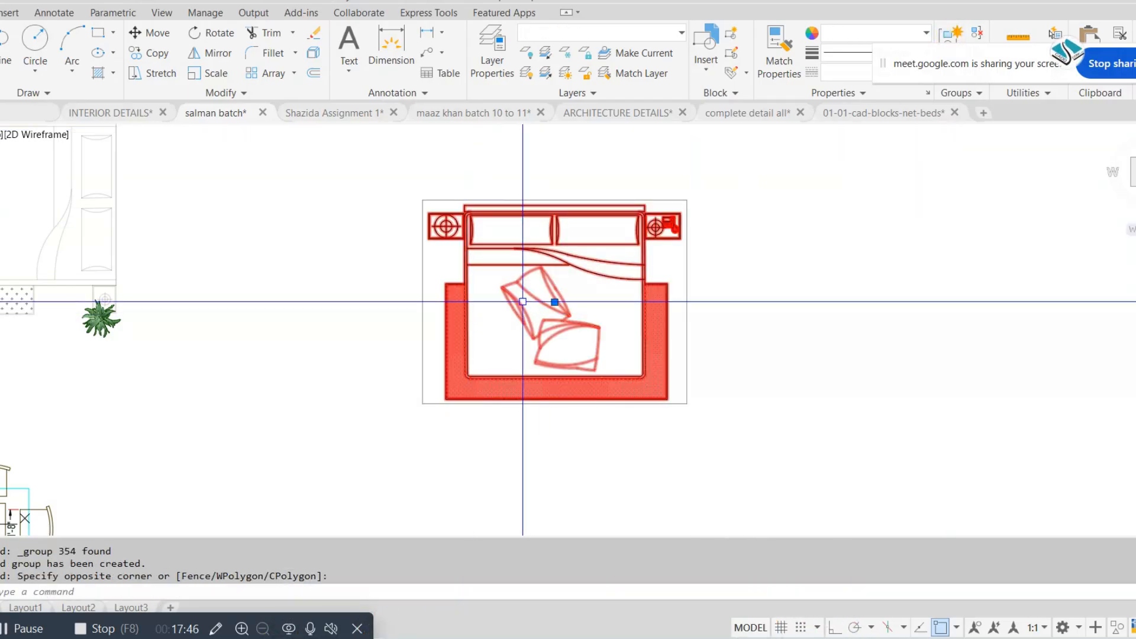
Step: Move the bed group to the empty space beside the floor plan's bedroom
{"action": "type", "text": "m"}
{"action": "key", "text": "Return"}
{"action": "left_click", "coordinate": [554, 302]}
{"action": "scroll", "coordinate": [554, 302], "scroll_direction": "down", "scroll_amount": 5}
{"action": "scroll", "coordinate": [777, 305], "scroll_direction": "up", "scroll_amount": 5}
{"action": "middle_click_drag", "start_coordinate": [778, 304], "coordinate": [323, 311]}
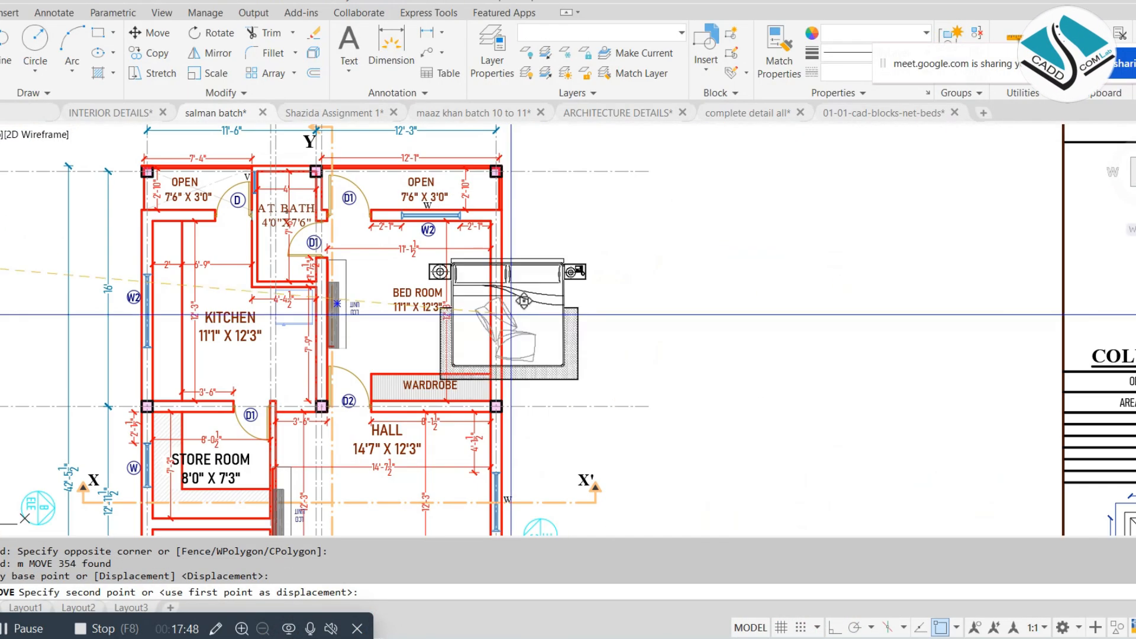
{"action": "left_click", "coordinate": [691, 315]}
{"action": "key", "text": "Escape"}
Step: Rotate the bed group 90° clockwise with ortho on, so its headboard points away from the floor plan
{"action": "left_click", "coordinate": [690, 316]}
{"action": "left_click", "coordinate": [683, 320]}
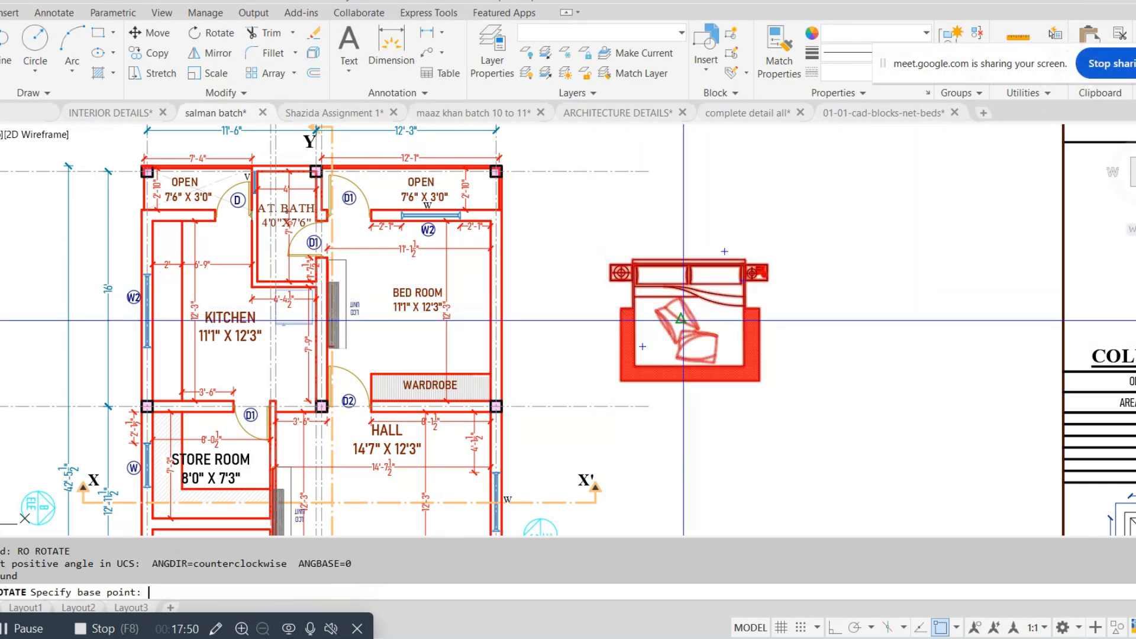
{"action": "left_click", "coordinate": [747, 336]}
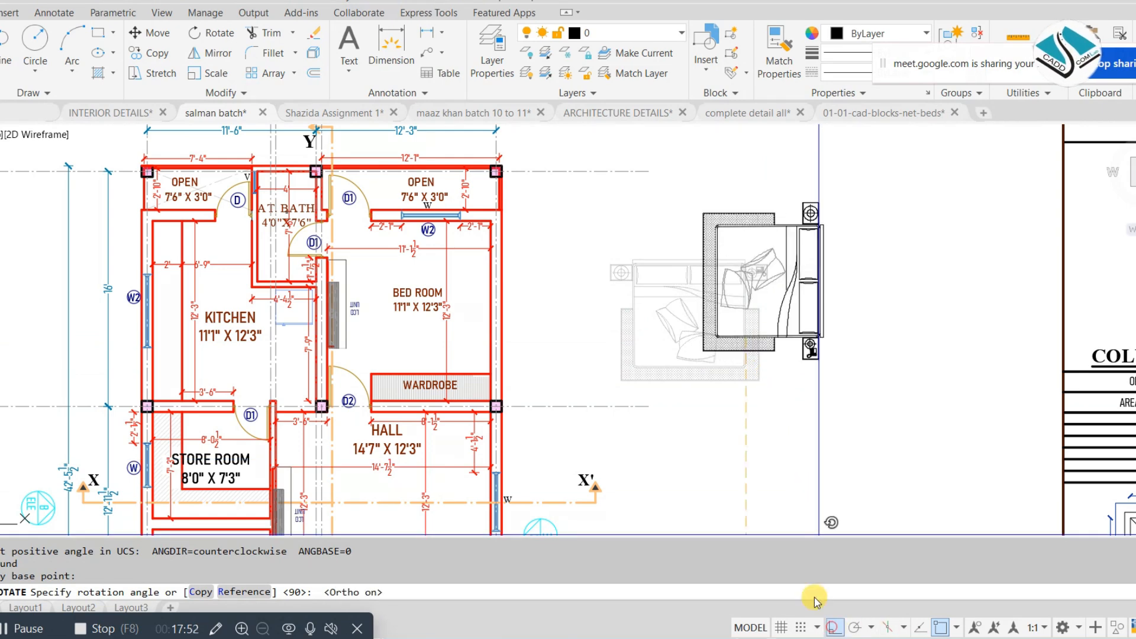
{"action": "left_click", "coordinate": [788, 471]}
Step: Move the bed group by its headboard corner into the bedroom, placing the headboard against the outer wall
{"action": "left_click", "coordinate": [862, 277]}
{"action": "left_click", "coordinate": [767, 251]}
{"action": "type", "text": "m"}
{"action": "key", "text": "Return"}
{"action": "scroll", "coordinate": [786, 216], "scroll_direction": "up", "scroll_amount": 2}
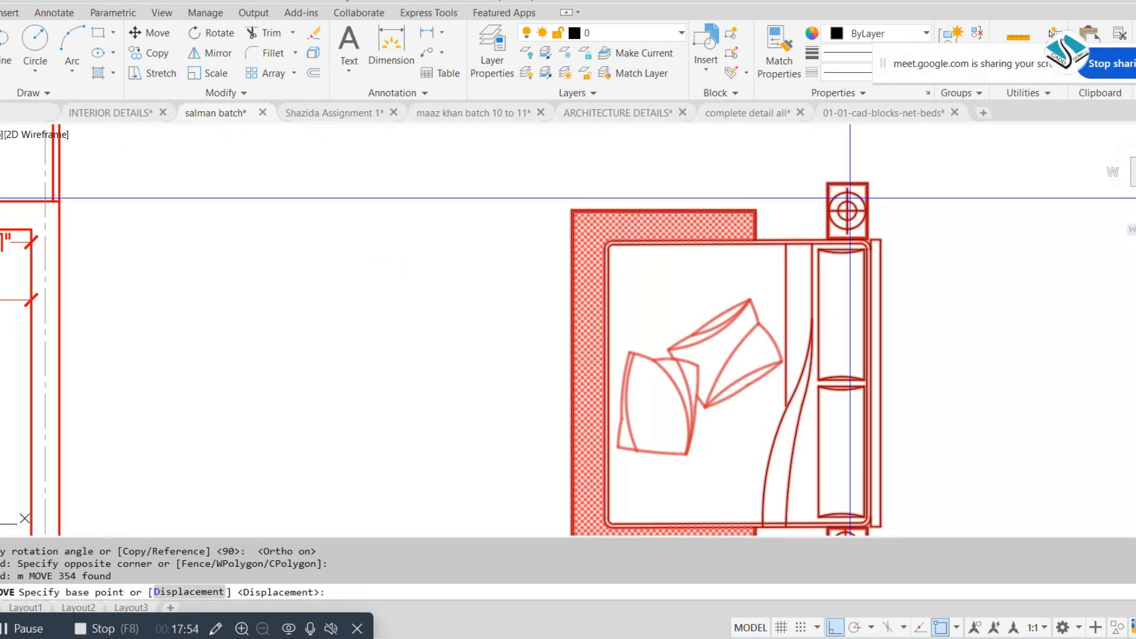
{"action": "left_click", "coordinate": [880, 239]}
{"action": "scroll", "coordinate": [873, 233], "scroll_direction": "down", "scroll_amount": 3}
{"action": "scroll", "coordinate": [852, 249], "scroll_direction": "down", "scroll_amount": 2}
{"action": "scroll", "coordinate": [796, 266], "scroll_direction": "up", "scroll_amount": 5}
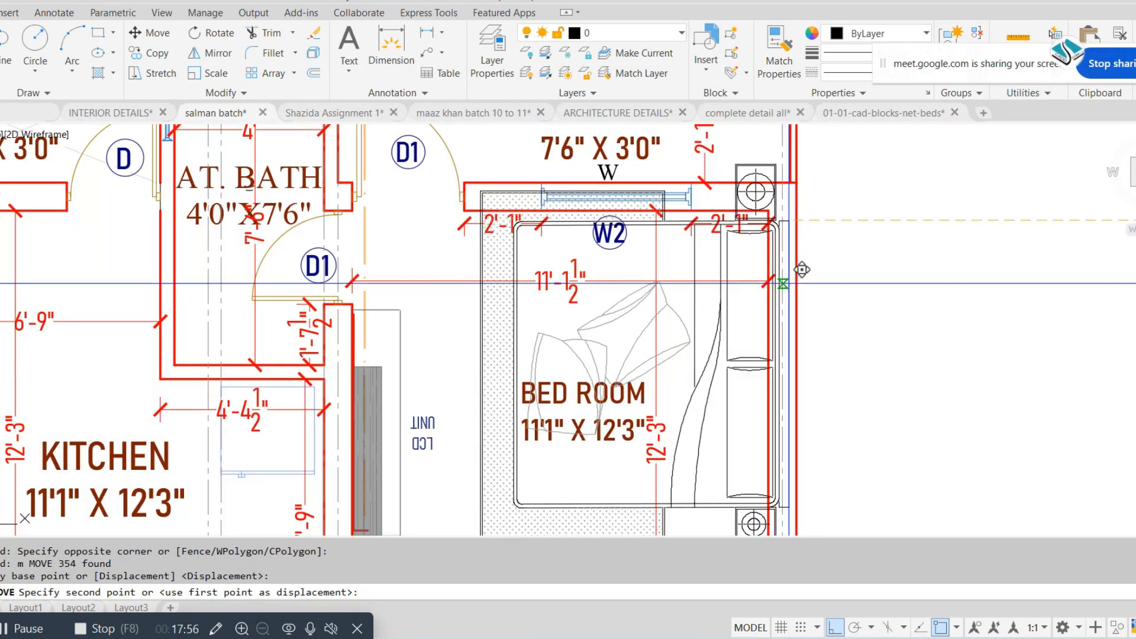
{"action": "left_click", "coordinate": [755, 253]}
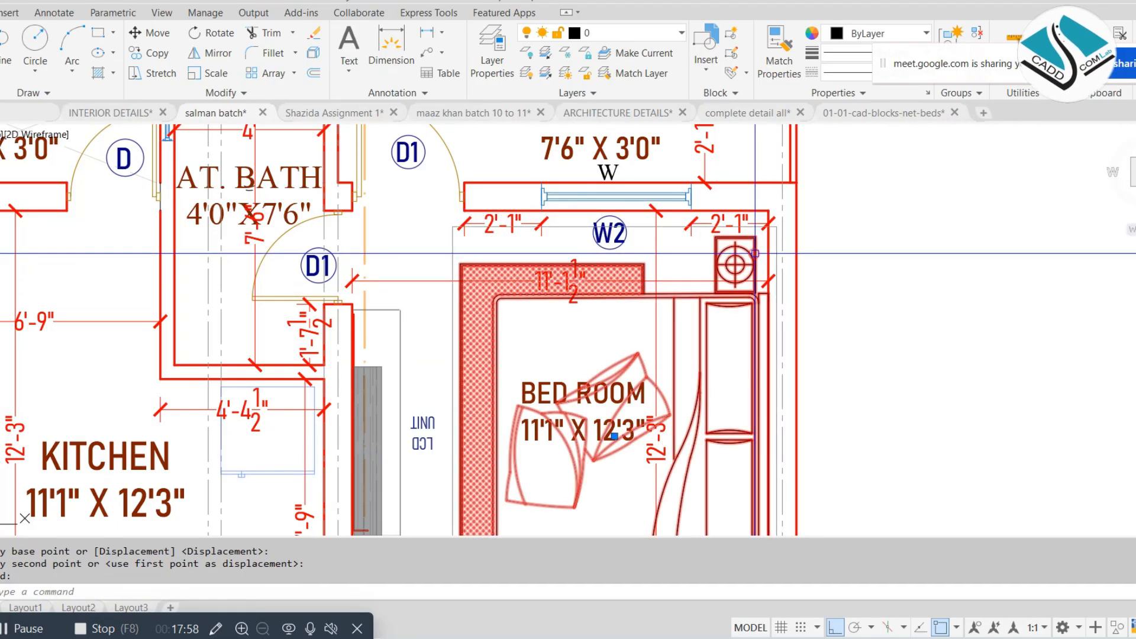
Step: Move the bed group straight along the outer wall towards window W2, clear of the wardrobe
{"action": "type", "text": "m"}
{"action": "key", "text": "Return"}
{"action": "scroll", "coordinate": [781, 284], "scroll_direction": "up", "scroll_amount": 5}
{"action": "left_click", "coordinate": [748, 304]}
{"action": "middle_click_drag", "start_coordinate": [752, 292], "coordinate": [744, 353]}
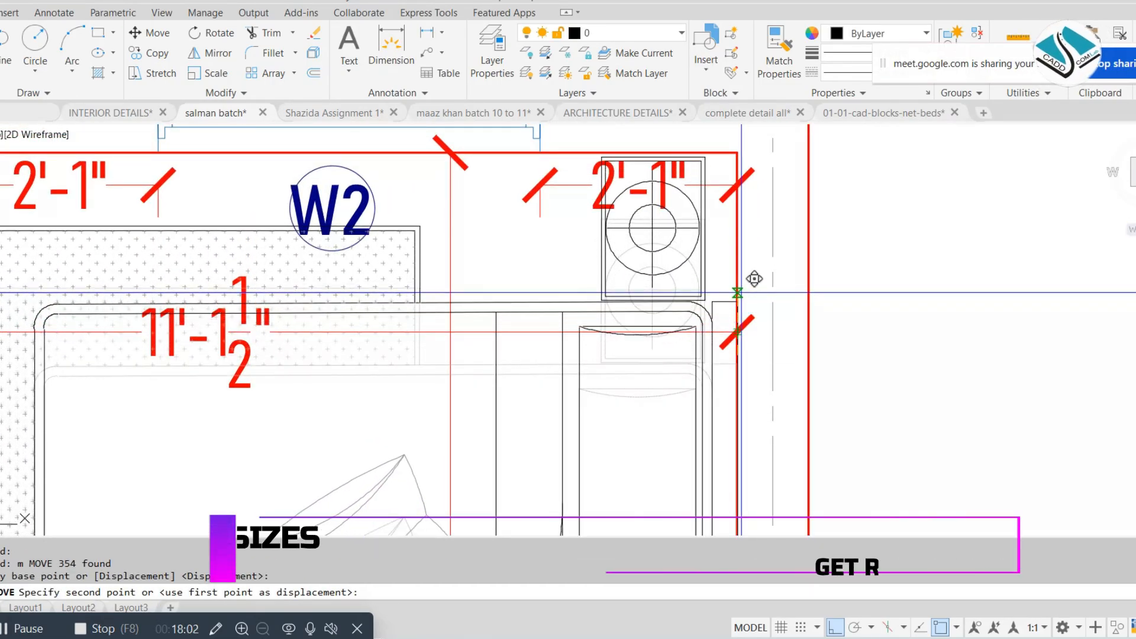
{"action": "left_click", "coordinate": [740, 292]}
Step: Scale the bed group down slightly to fit between the window wall and the wardrobe
{"action": "scroll", "coordinate": [748, 249], "scroll_direction": "down", "scroll_amount": 2}
{"action": "scroll", "coordinate": [748, 250], "scroll_direction": "down", "scroll_amount": 3}
{"action": "middle_click_drag", "start_coordinate": [680, 260], "coordinate": [726, 295]}
{"action": "left_click", "coordinate": [725, 290]}
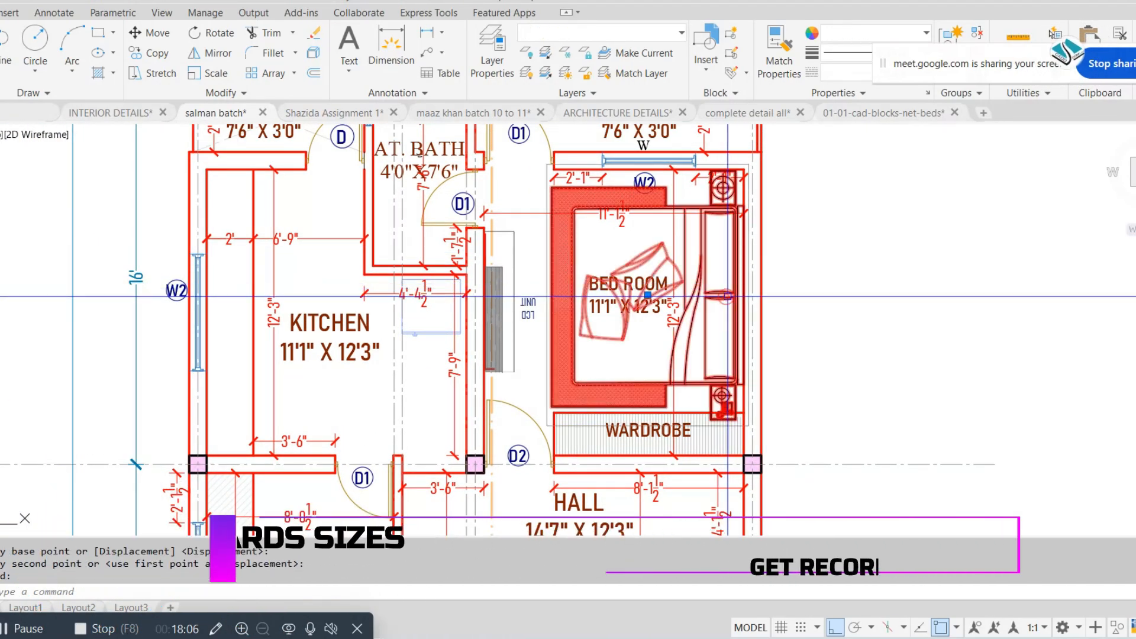
{"action": "scroll", "coordinate": [726, 291], "scroll_direction": "down", "scroll_amount": 2}
{"action": "left_click", "coordinate": [698, 294]}
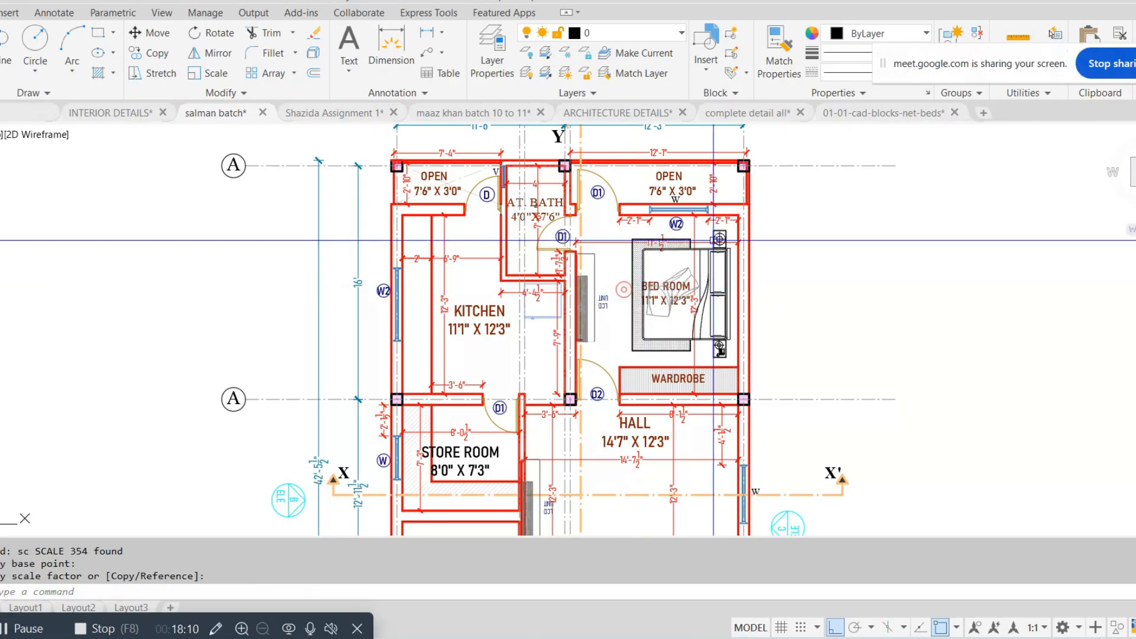
Step: Move the bed group so the corner of the bedside table near window W2 meets the outer wall's inner face
{"action": "scroll", "coordinate": [717, 240], "scroll_direction": "up", "scroll_amount": 3}
{"action": "left_click", "coordinate": [734, 244]}
{"action": "left_click", "coordinate": [733, 238]}
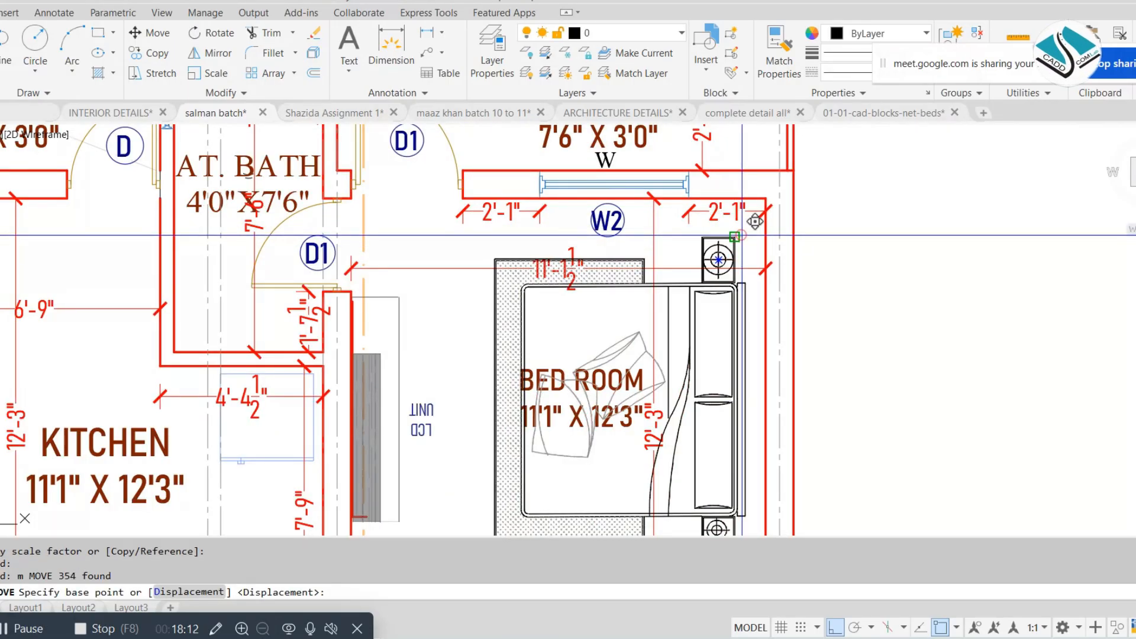
{"action": "left_click", "coordinate": [764, 211]}
Step: Move the bed group horizontally so the back of the headboard sits flush with the outer wall's inner face
{"action": "left_click", "coordinate": [748, 259]}
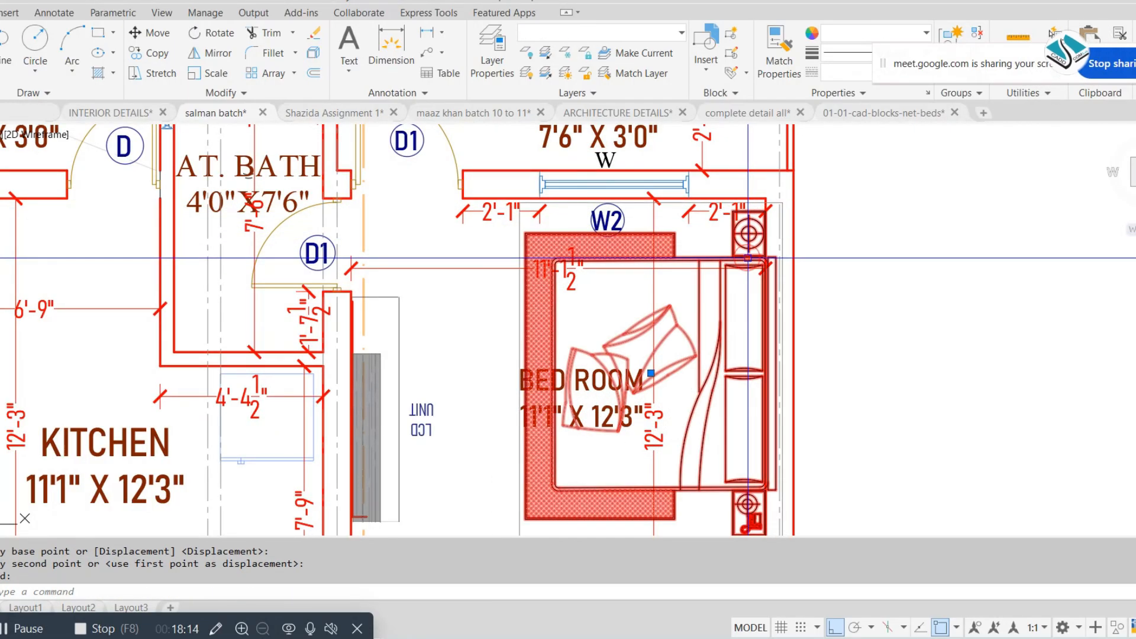
{"action": "type", "text": "m"}
{"action": "key", "text": "Return"}
{"action": "scroll", "coordinate": [785, 291], "scroll_direction": "up", "scroll_amount": 4}
{"action": "left_click", "coordinate": [768, 262]}
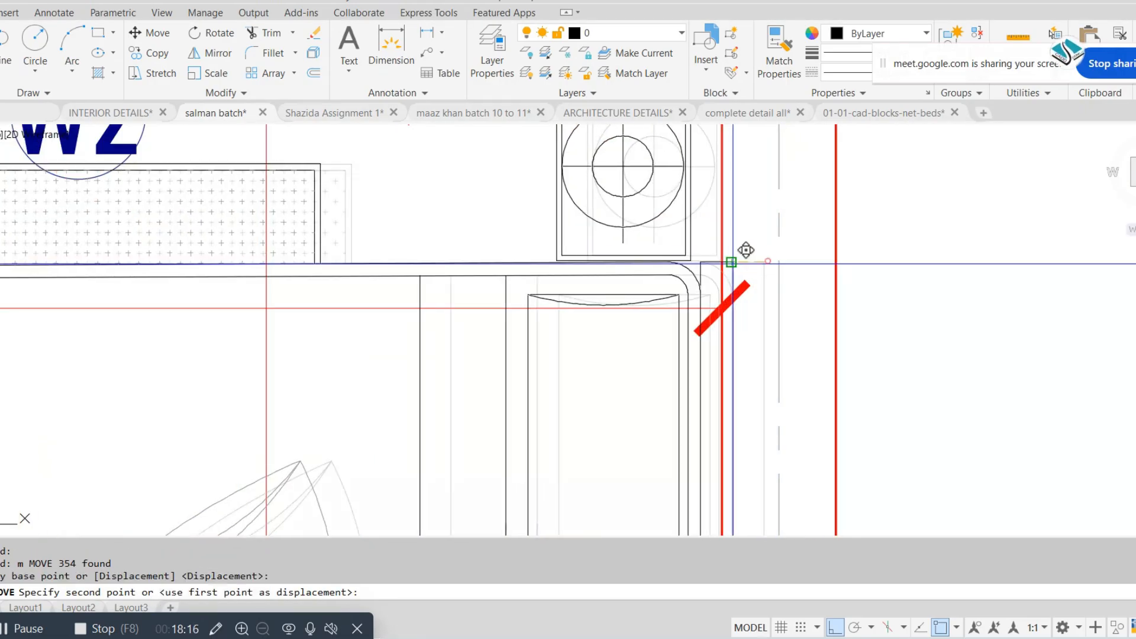
{"action": "left_click", "coordinate": [722, 261]}
{"action": "scroll", "coordinate": [726, 267], "scroll_direction": "down", "scroll_amount": 4}
{"action": "middle_click_drag", "start_coordinate": [771, 327], "coordinate": [769, 303]}
{"action": "scroll", "coordinate": [769, 303], "scroll_direction": "down", "scroll_amount": 3}
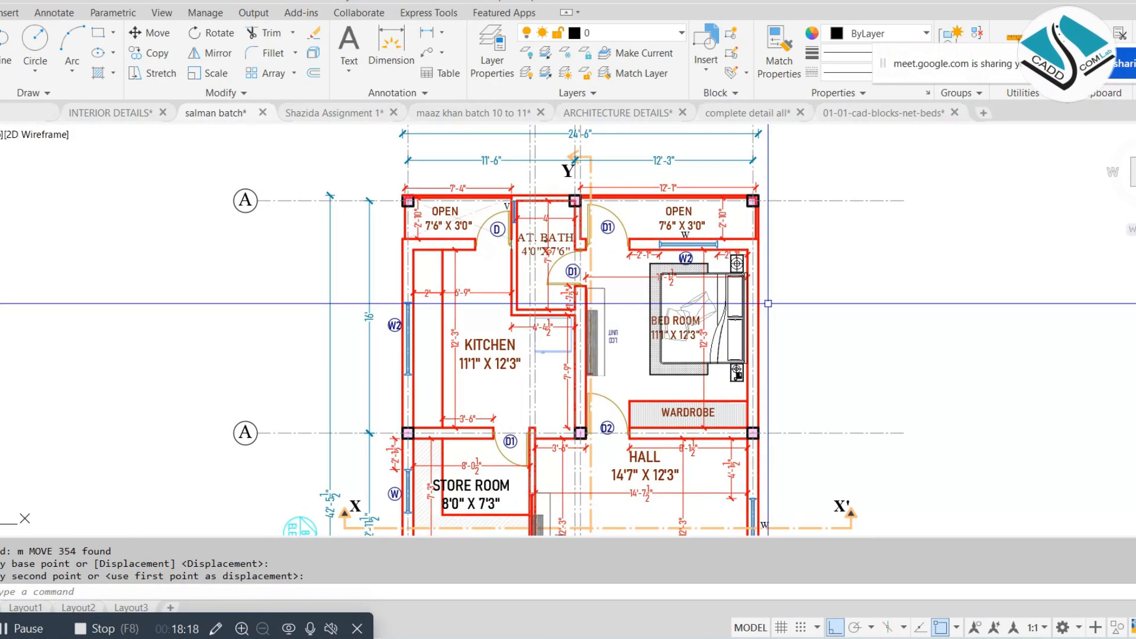
Step: Change the bed group's colour to dark grey 99,100,102
{"action": "scroll", "coordinate": [773, 299], "scroll_direction": "up", "scroll_amount": 3}
{"action": "key", "text": "Escape"}
{"action": "scroll", "coordinate": [744, 269], "scroll_direction": "up", "scroll_amount": 2}
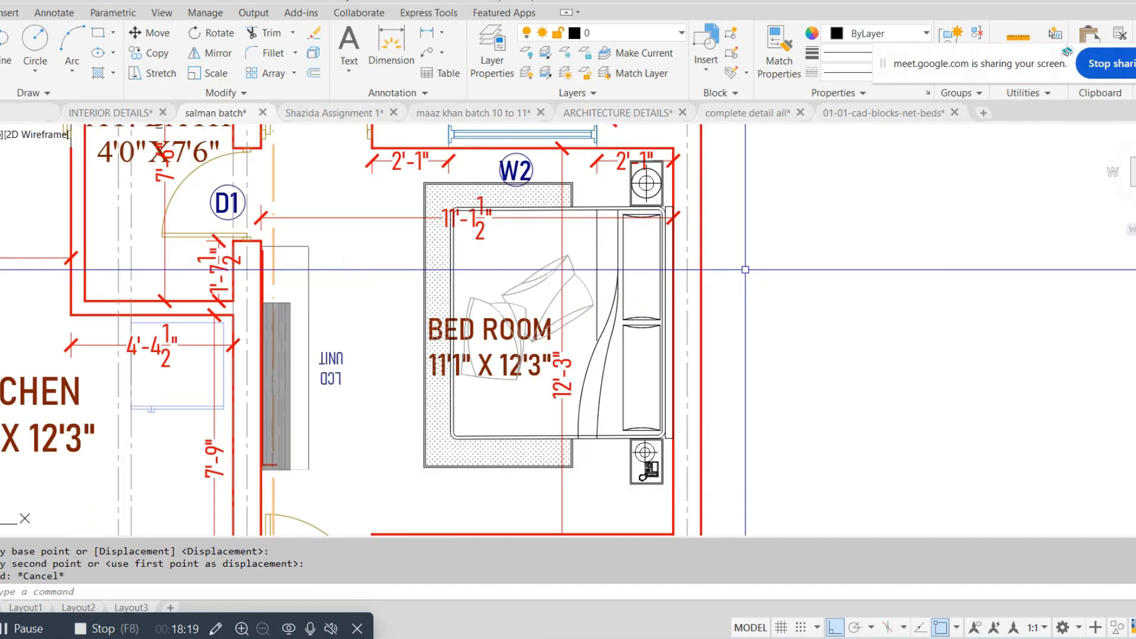
{"action": "left_click", "coordinate": [654, 320]}
{"action": "left_click", "coordinate": [869, 34]}
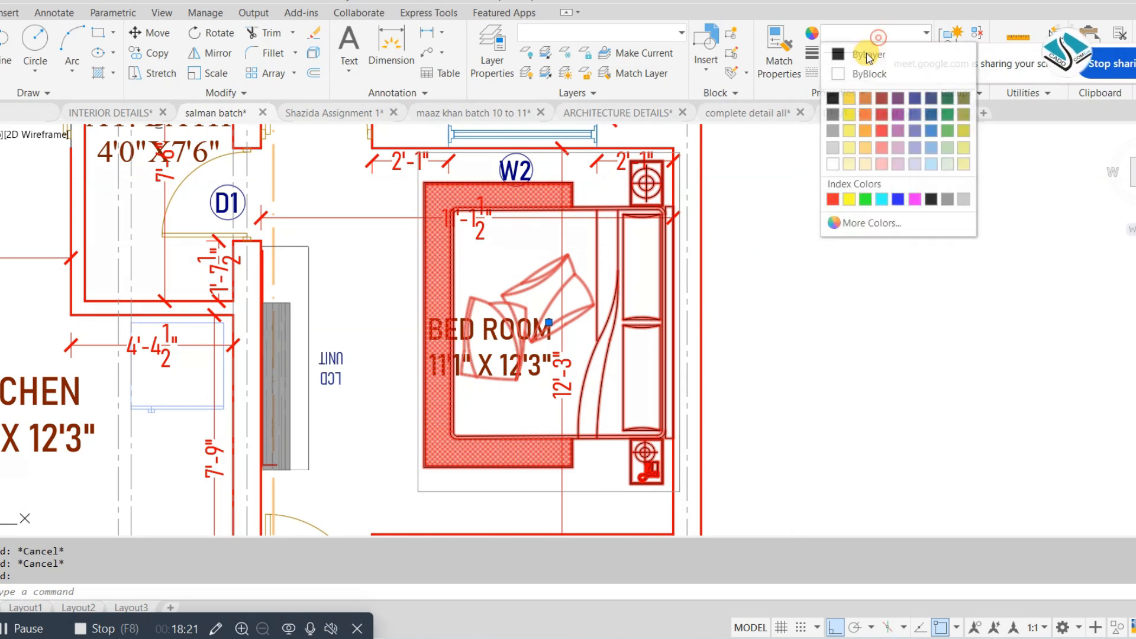
{"action": "left_click", "coordinate": [834, 116]}
{"action": "key", "text": "Escape"}
{"action": "scroll", "coordinate": [707, 224], "scroll_direction": "down", "scroll_amount": 1}
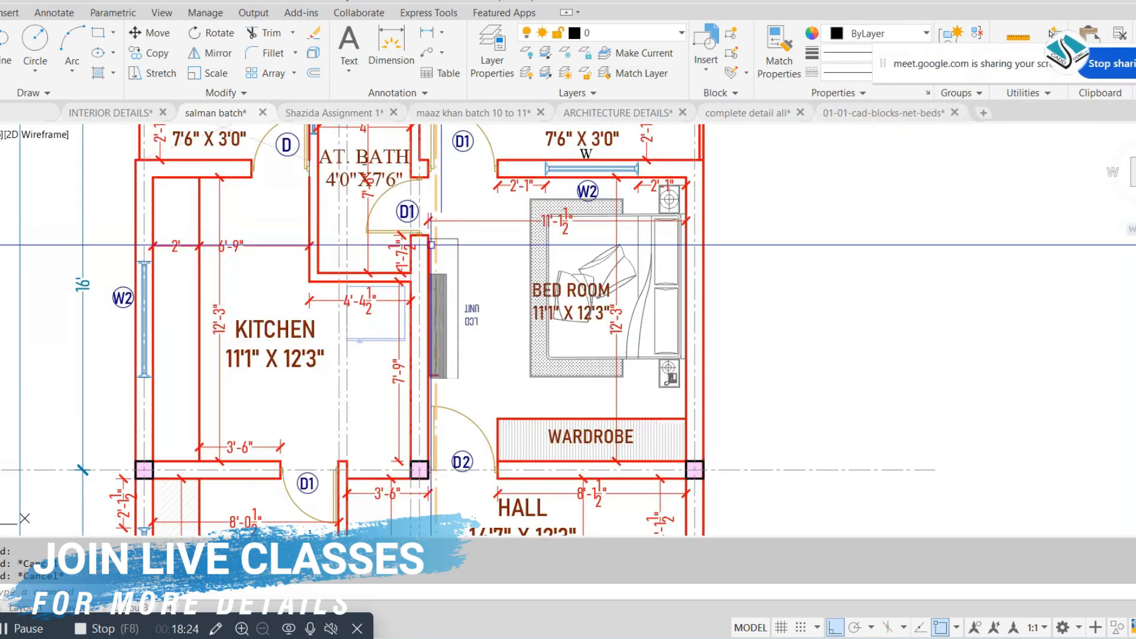
Step: Change the bed group's colour to the medium grey one shade lighter than 99,100,102
{"action": "middle_click_drag", "start_coordinate": [374, 272], "coordinate": [471, 284]}
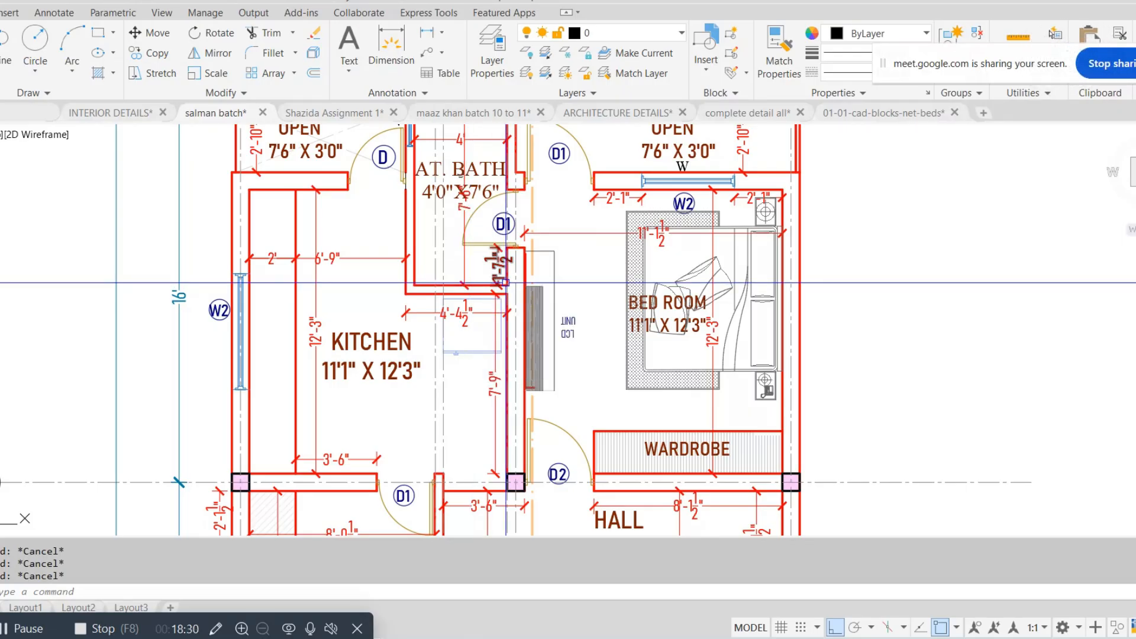
{"action": "left_click", "coordinate": [698, 301]}
{"action": "left_click", "coordinate": [881, 35]}
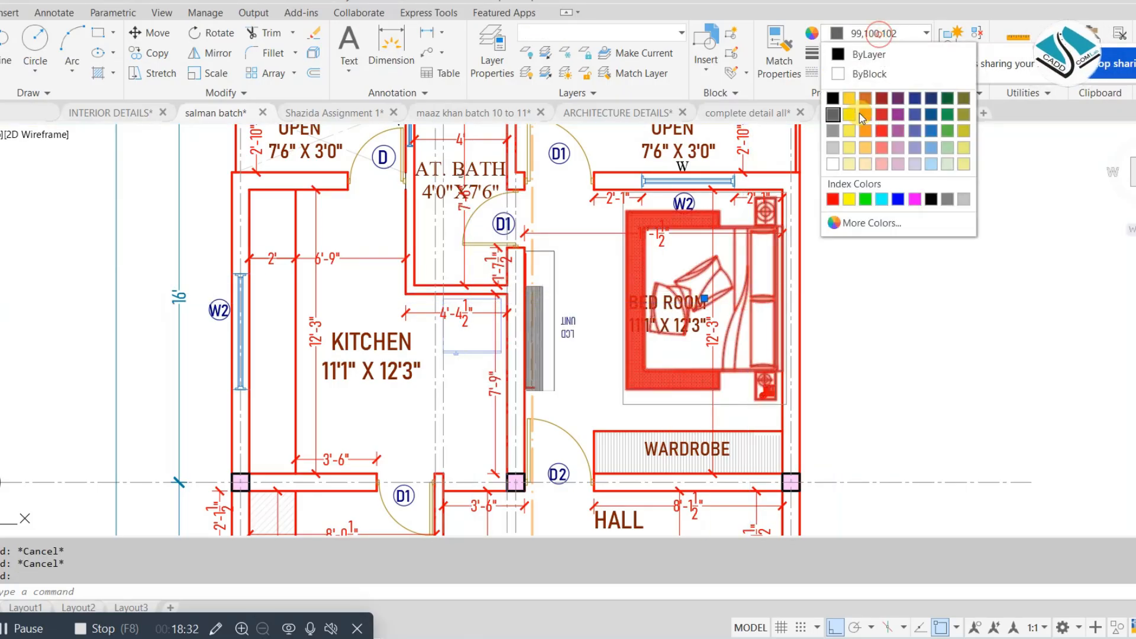
{"action": "left_click", "coordinate": [834, 134]}
{"action": "key", "text": "Escape"}
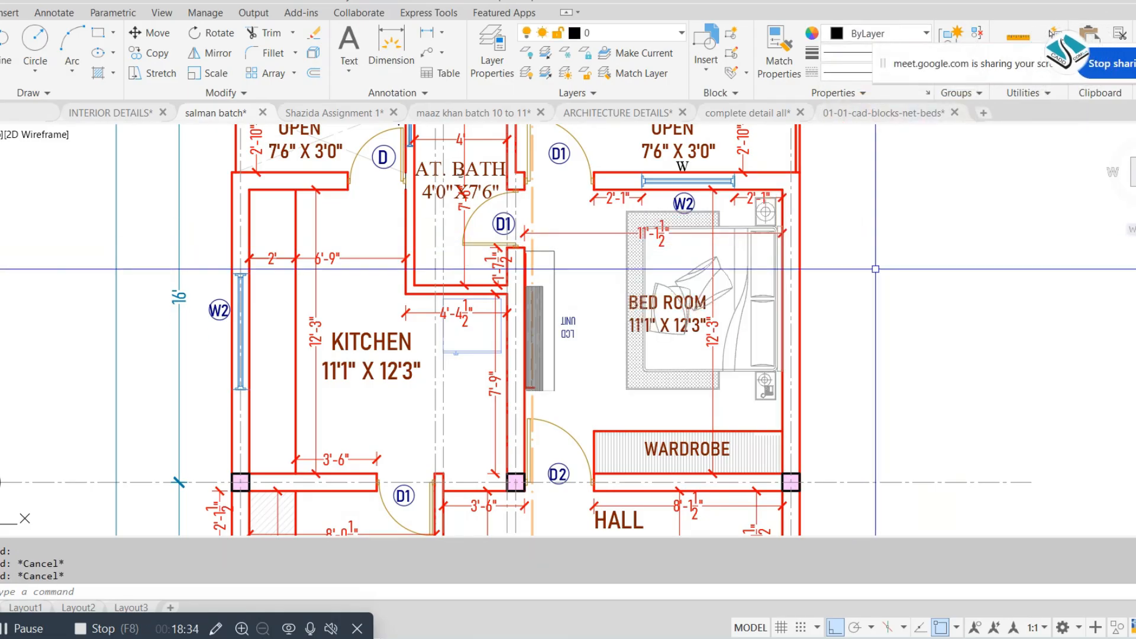
Step: Erase the spare bed block and its two plants outside the sheet, beside the kitchen and bath fixtures
{"action": "scroll", "coordinate": [669, 320], "scroll_direction": "down", "scroll_amount": 3}
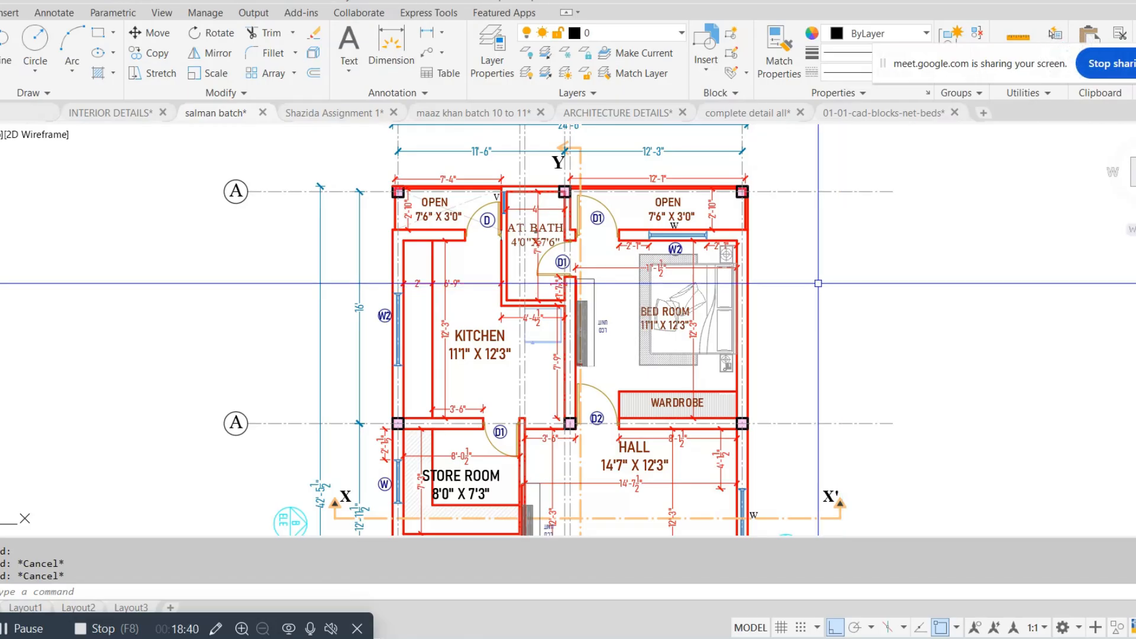
{"action": "scroll", "coordinate": [700, 316], "scroll_direction": "up", "scroll_amount": 2}
{"action": "scroll", "coordinate": [700, 316], "scroll_direction": "down", "scroll_amount": 5}
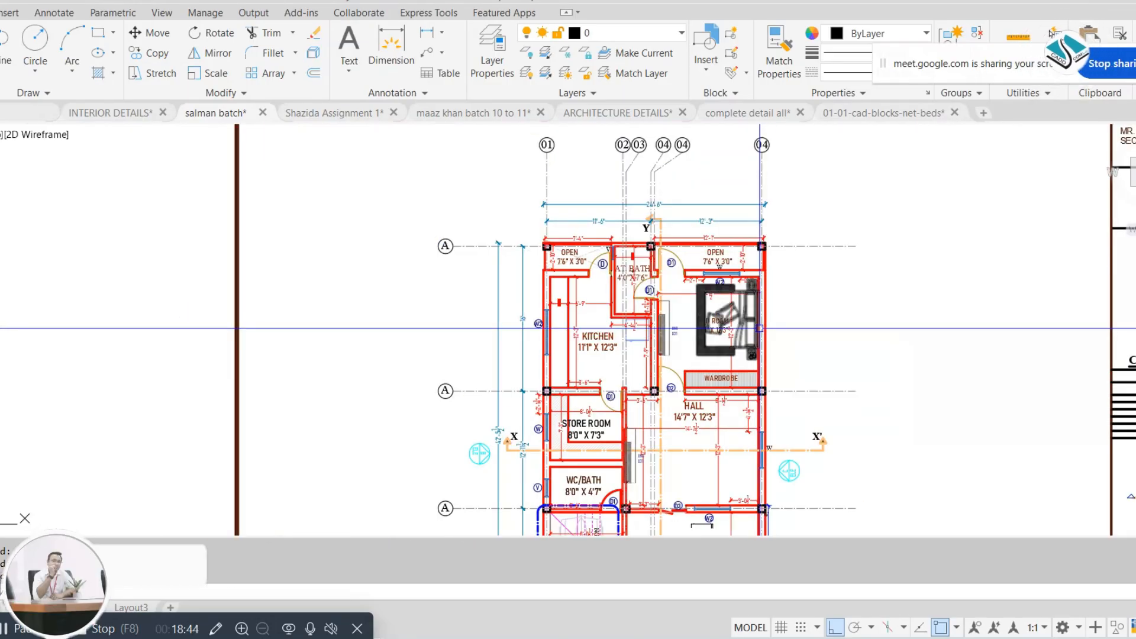
{"action": "scroll", "coordinate": [760, 328], "scroll_direction": "down", "scroll_amount": 5}
{"action": "scroll", "coordinate": [411, 251], "scroll_direction": "up", "scroll_amount": 5}
{"action": "scroll", "coordinate": [411, 252], "scroll_direction": "up", "scroll_amount": 7}
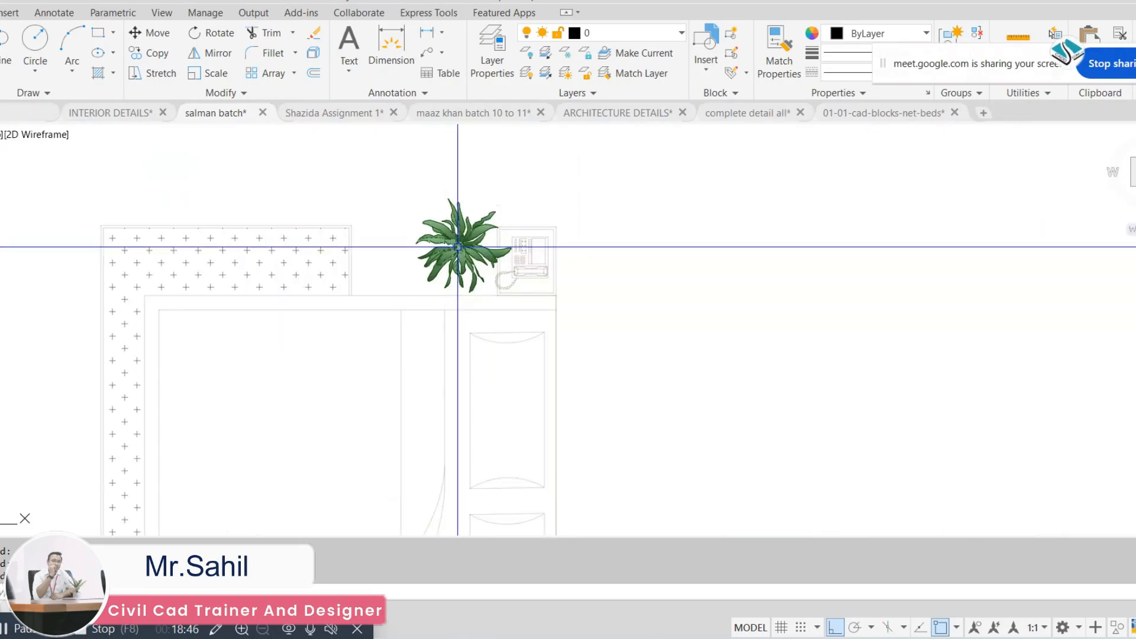
{"action": "scroll", "coordinate": [525, 243], "scroll_direction": "down", "scroll_amount": 5}
{"action": "left_click", "coordinate": [633, 197]}
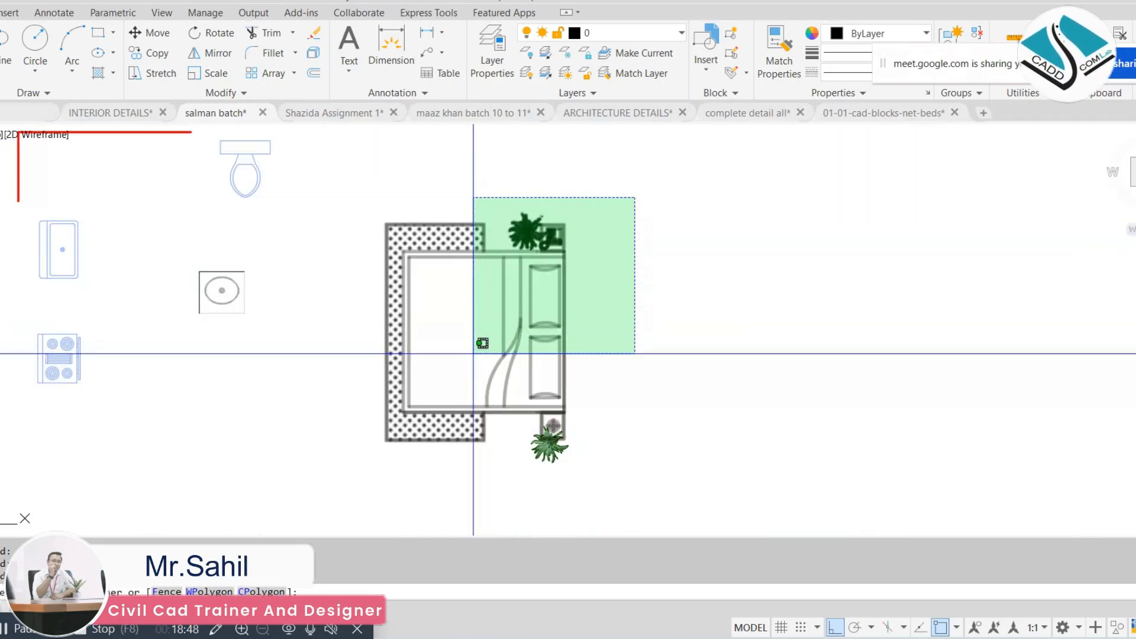
{"action": "left_click", "coordinate": [357, 477]}
{"action": "type", "text": "e"}
{"action": "key", "text": "Return"}
Step: Stretch the notched corner of the wardrobe hatch up to the wardrobe's upper edge near the outer wall
{"action": "scroll", "coordinate": [399, 341], "scroll_direction": "down", "scroll_amount": 7}
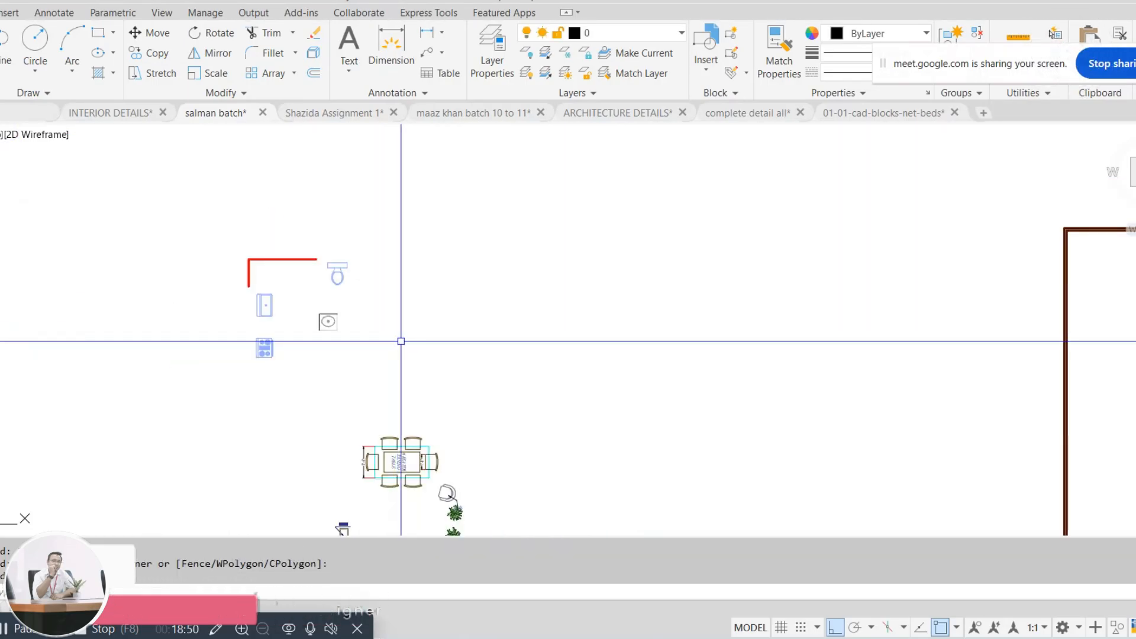
{"action": "middle_click_drag", "start_coordinate": [719, 376], "coordinate": [451, 273]}
{"action": "key", "text": "Escape"}
{"action": "key", "text": "Escape"}
{"action": "scroll", "coordinate": [859, 315], "scroll_direction": "up", "scroll_amount": 4}
{"action": "middle_click_drag", "start_coordinate": [891, 304], "coordinate": [763, 294]}
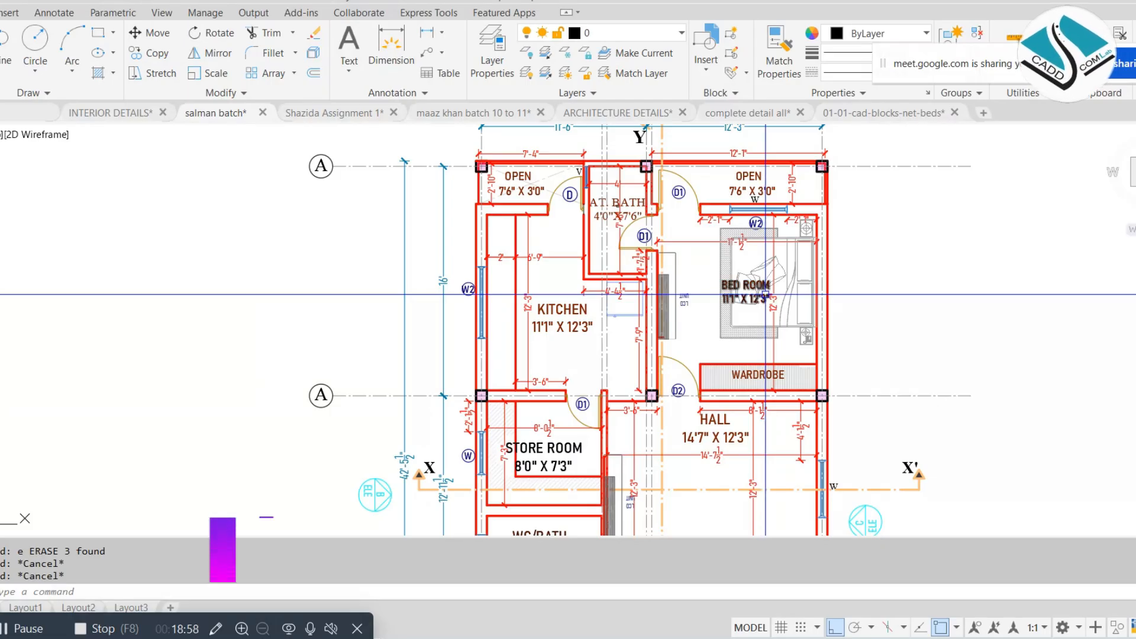
{"action": "scroll", "coordinate": [823, 396], "scroll_direction": "up", "scroll_amount": 2}
{"action": "scroll", "coordinate": [823, 395], "scroll_direction": "up", "scroll_amount": 4}
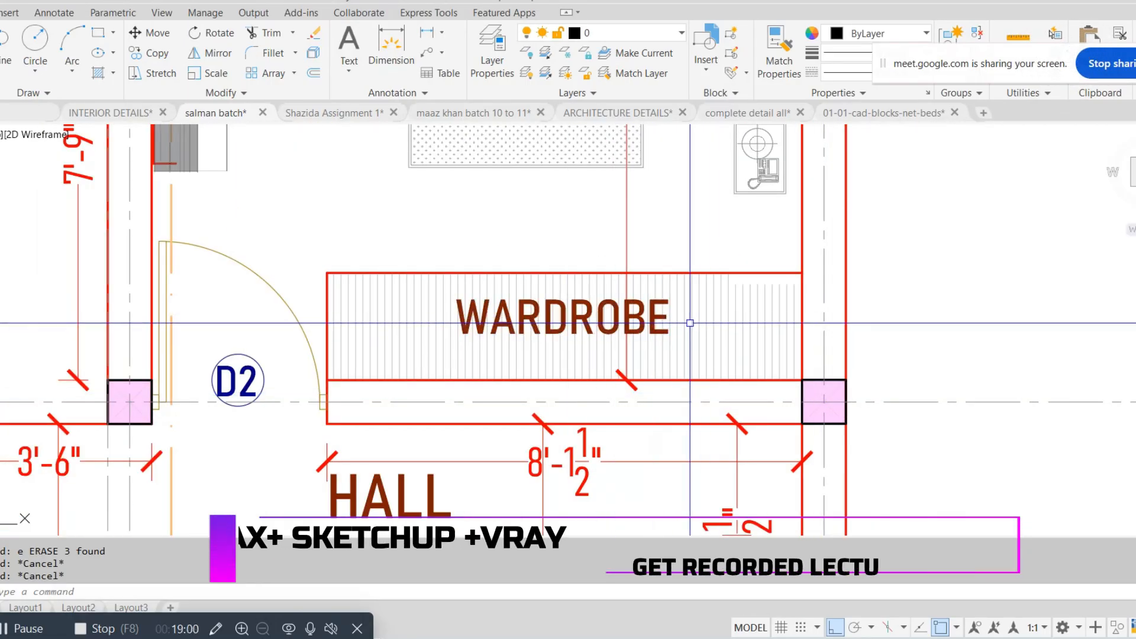
{"action": "left_click", "coordinate": [737, 311]}
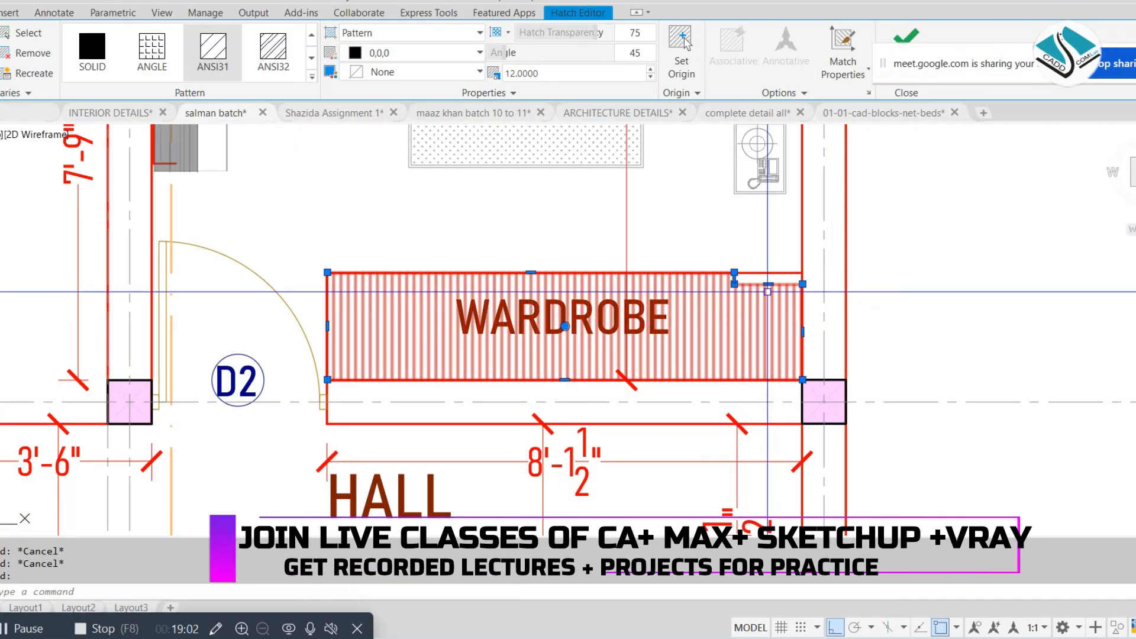
{"action": "left_click", "coordinate": [734, 273]}
{"action": "left_click", "coordinate": [769, 274]}
{"action": "key", "text": "Escape"}
Step: Apply the ANSI31 pattern to the wardrobe hatch and finish editing it
{"action": "scroll", "coordinate": [577, 330], "scroll_direction": "down", "scroll_amount": 2}
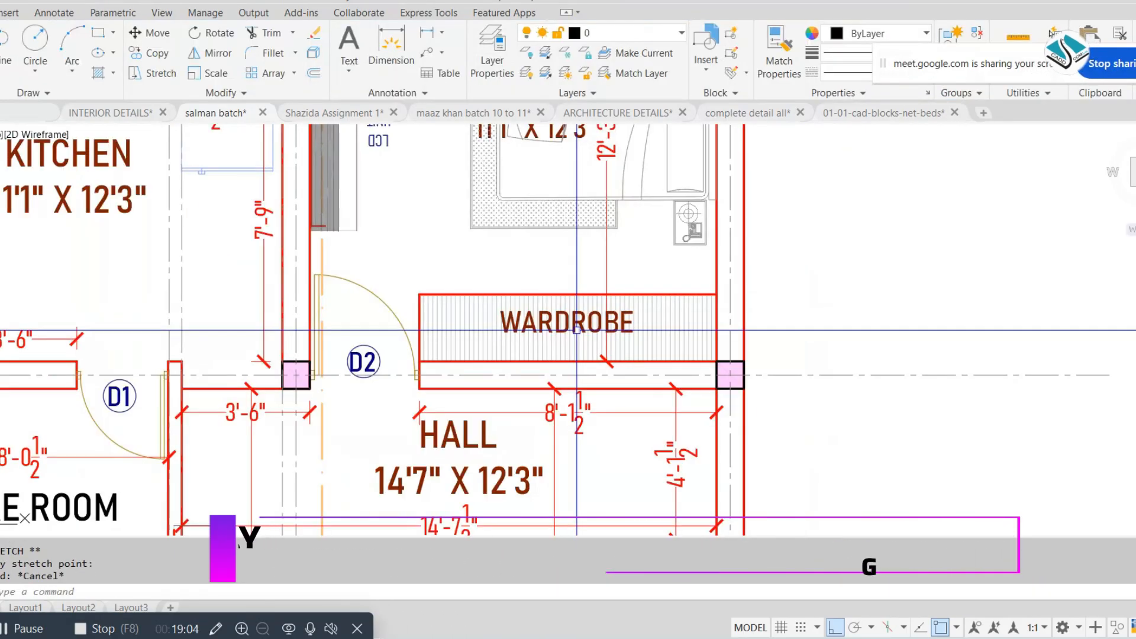
{"action": "middle_click_drag", "start_coordinate": [577, 330], "coordinate": [734, 342]}
{"action": "scroll", "coordinate": [772, 357], "scroll_direction": "up", "scroll_amount": 4}
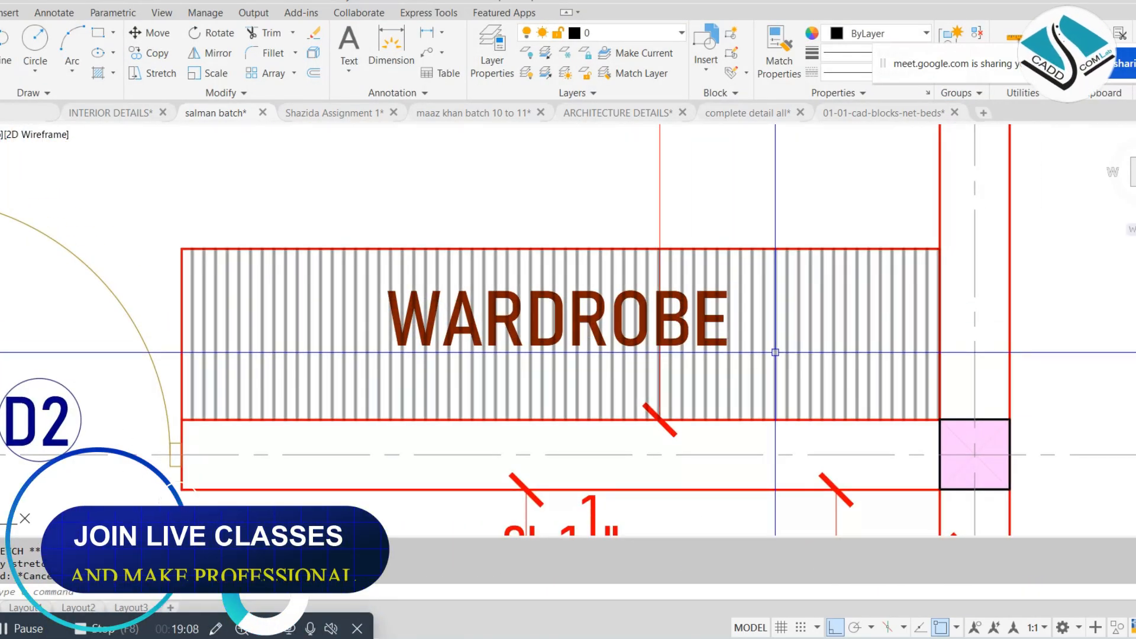
{"action": "left_click", "coordinate": [774, 353]}
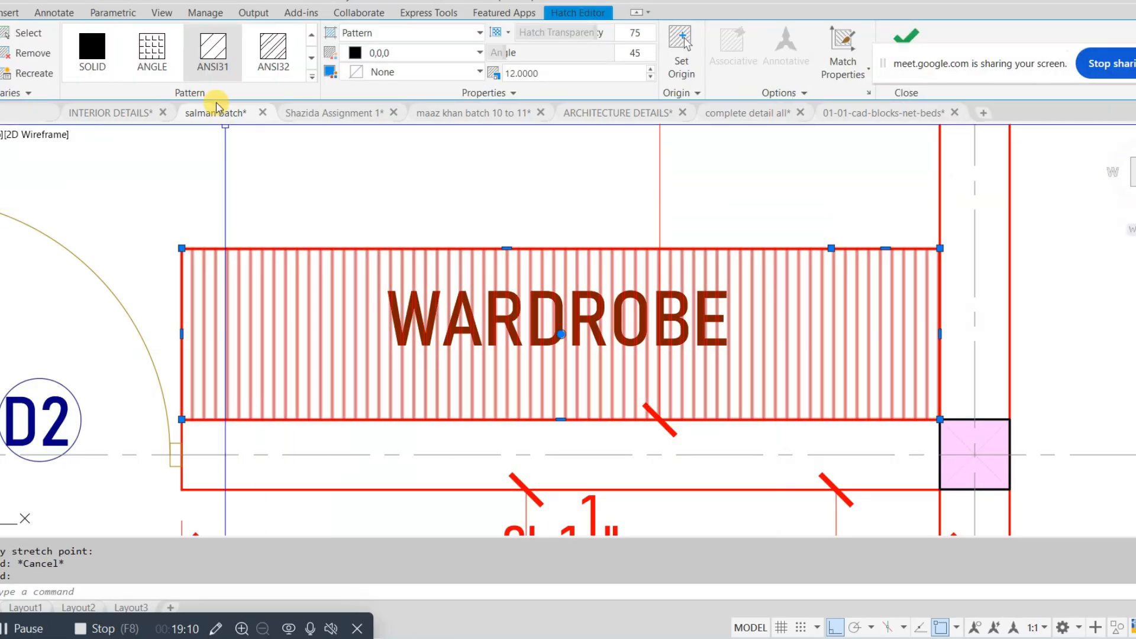
{"action": "left_click", "coordinate": [216, 77]}
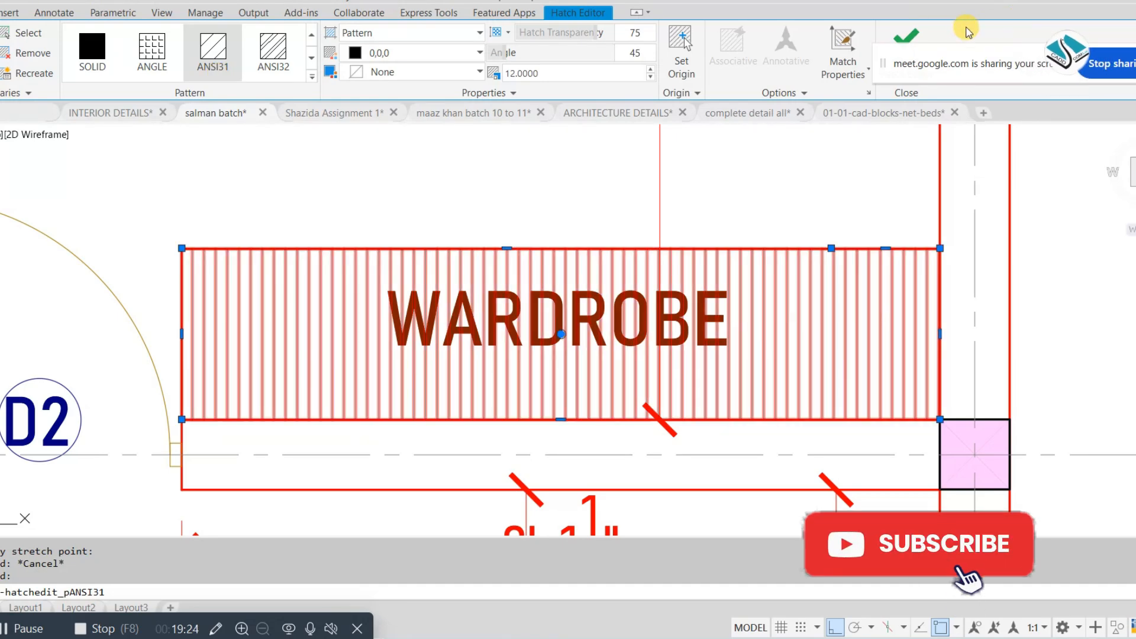
{"action": "left_click", "coordinate": [906, 37]}
Step: Examine the bedroom's layout around the bed, the LCD unit and the wardrobe
{"action": "scroll", "coordinate": [733, 233], "scroll_direction": "down", "scroll_amount": 3}
{"action": "scroll", "coordinate": [733, 234], "scroll_direction": "down", "scroll_amount": 2}
{"action": "middle_click_drag", "start_coordinate": [733, 233], "coordinate": [733, 461]}
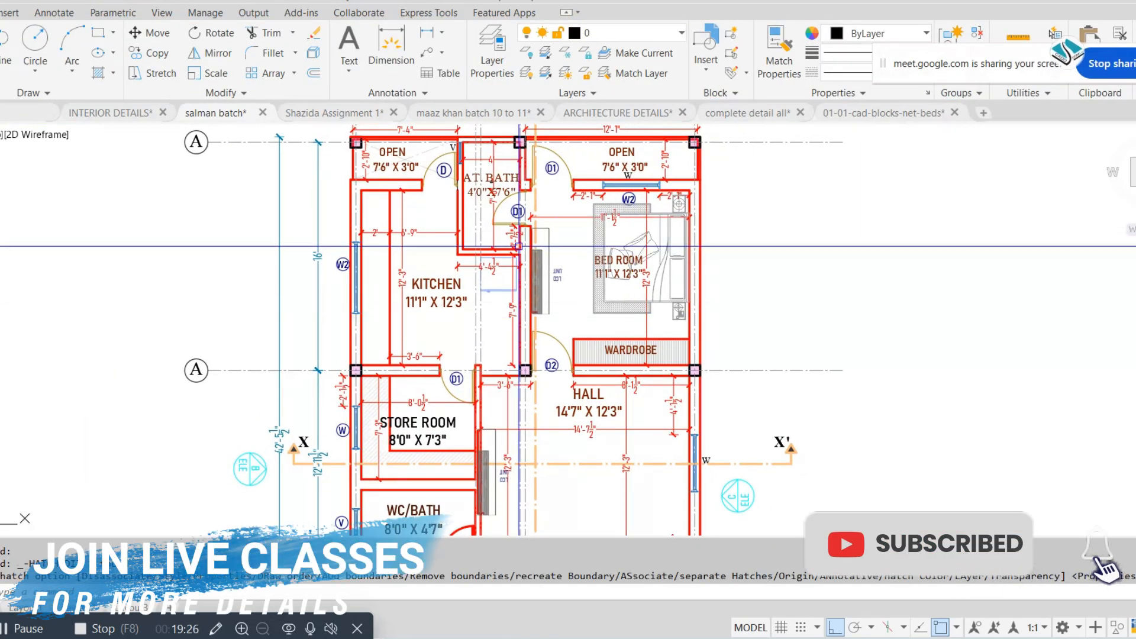
{"action": "scroll", "coordinate": [595, 269], "scroll_direction": "up", "scroll_amount": 7}
{"action": "scroll", "coordinate": [523, 267], "scroll_direction": "down", "scroll_amount": 2}
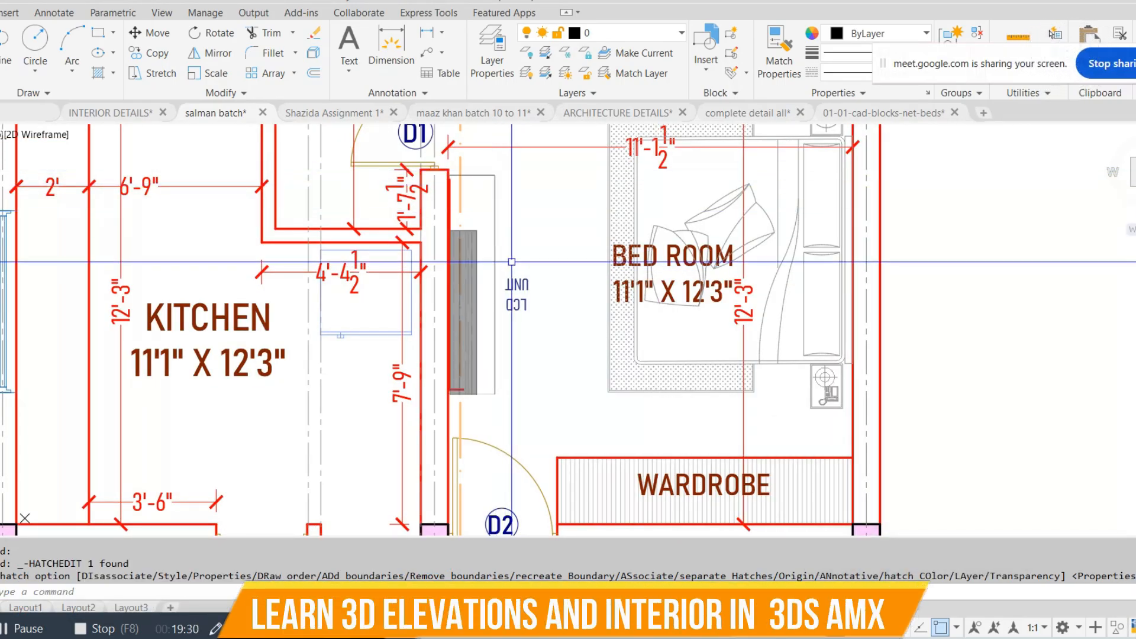
{"action": "scroll", "coordinate": [515, 288], "scroll_direction": "down", "scroll_amount": 2}
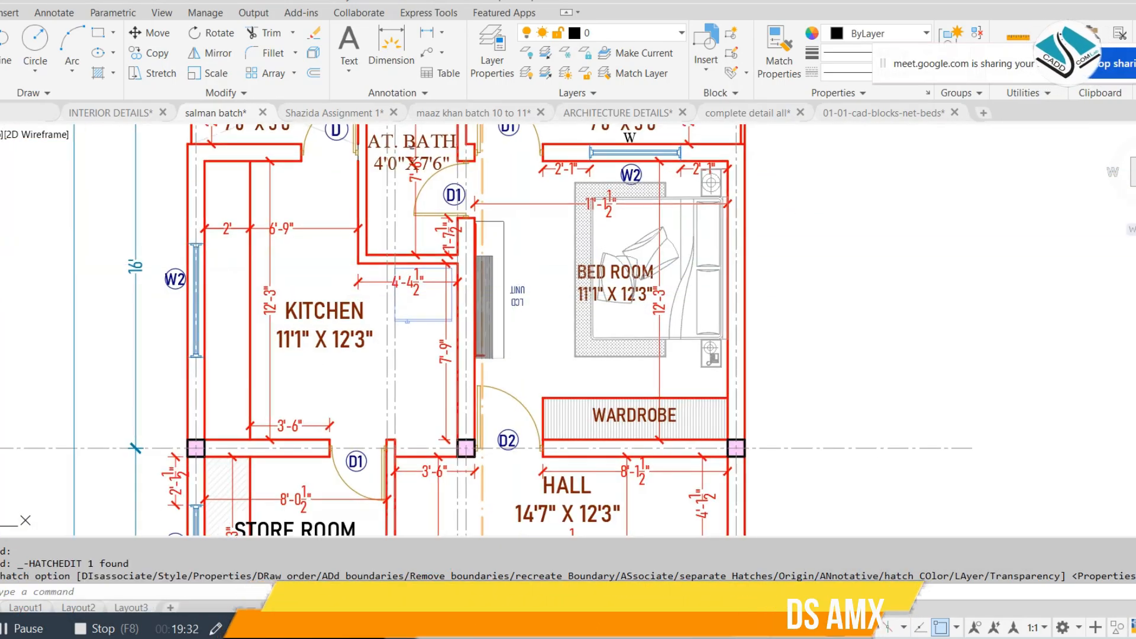
{"action": "scroll", "coordinate": [492, 275], "scroll_direction": "up", "scroll_amount": 2}
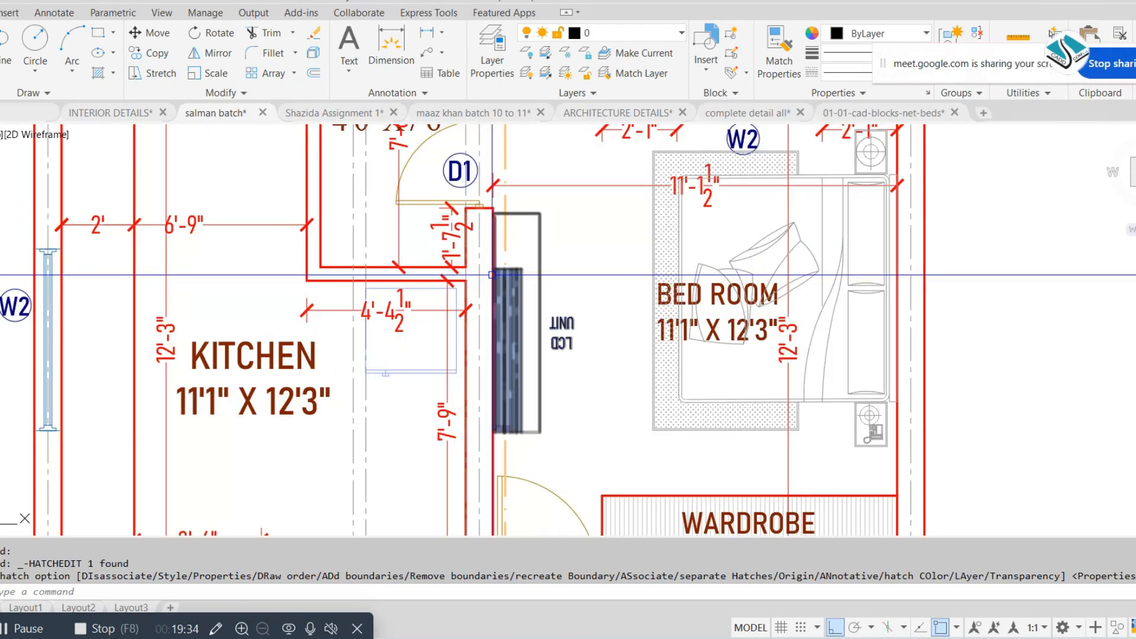
{"action": "scroll", "coordinate": [536, 322], "scroll_direction": "down", "scroll_amount": 3}
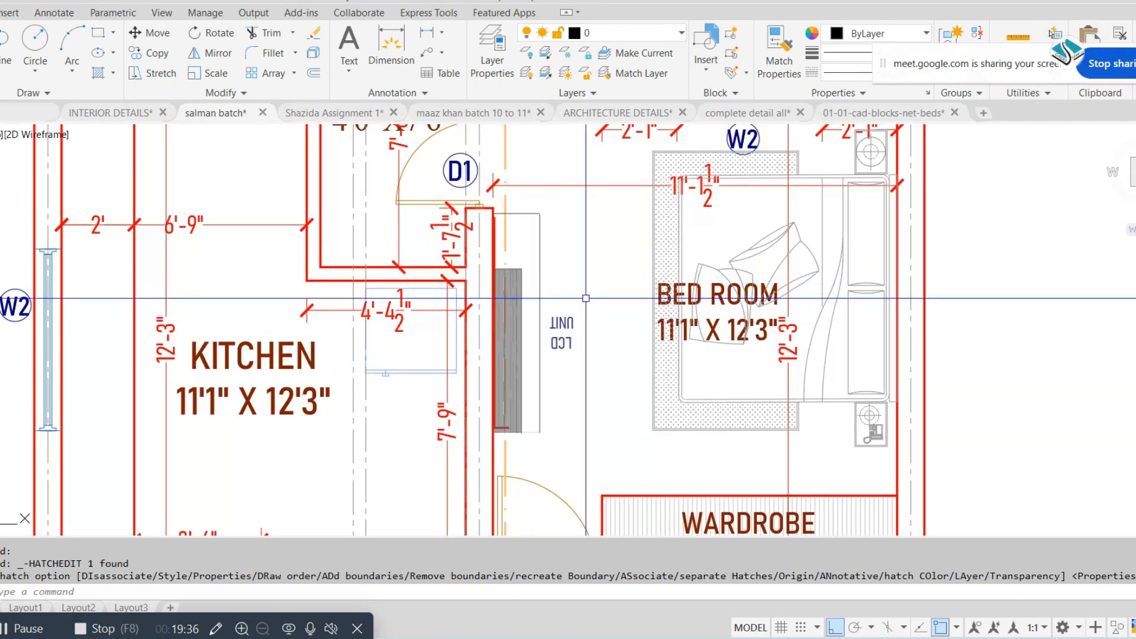
{"action": "scroll", "coordinate": [787, 213], "scroll_direction": "down", "scroll_amount": 2}
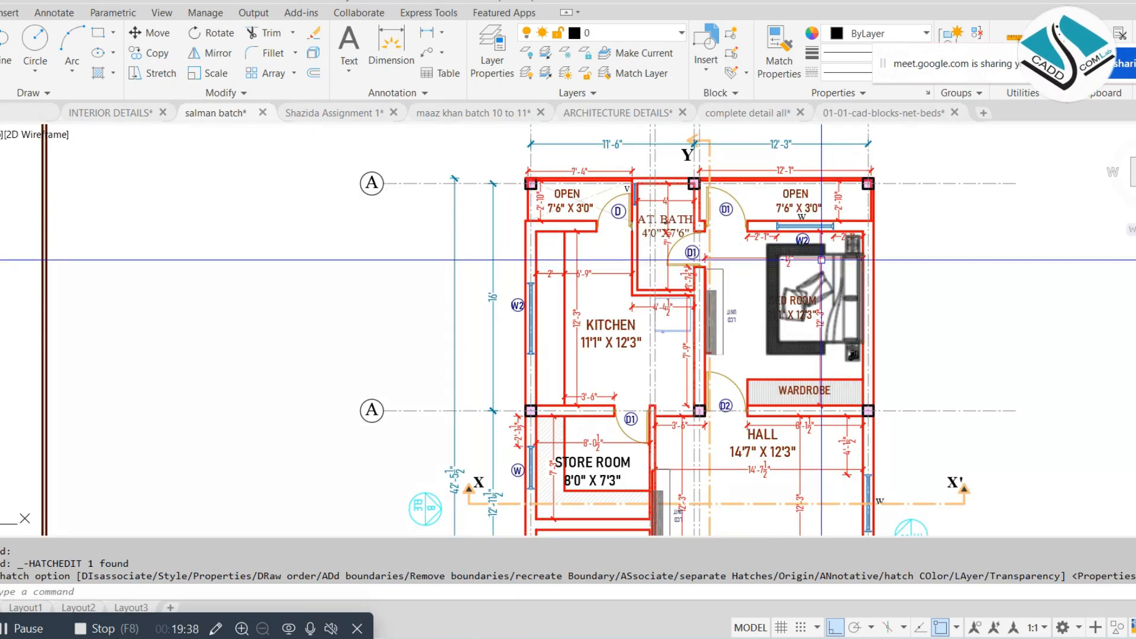
{"action": "scroll", "coordinate": [688, 224], "scroll_direction": "up", "scroll_amount": 2}
{"action": "middle_click_drag", "start_coordinate": [688, 224], "coordinate": [576, 204]}
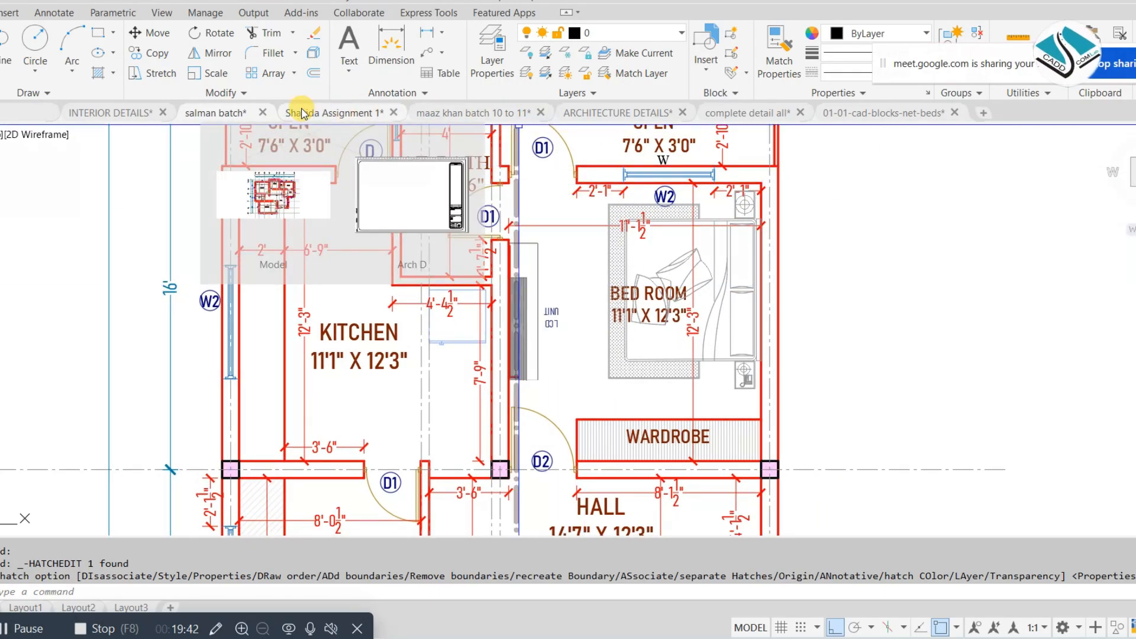
Step: Switch to the complete detail all drawing and examine the furniture arrangement in the bedroom beside the dresser
{"action": "left_click", "coordinate": [754, 110]}
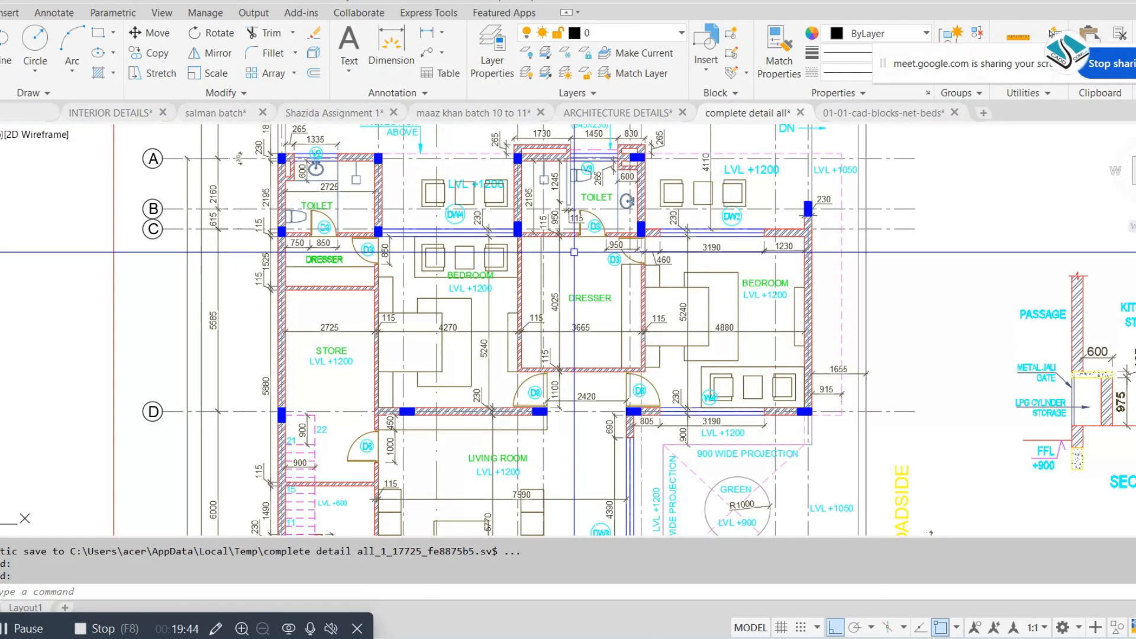
{"action": "scroll", "coordinate": [702, 305], "scroll_direction": "up", "scroll_amount": 1}
{"action": "middle_click_drag", "start_coordinate": [756, 314], "coordinate": [575, 297]}
{"action": "scroll", "coordinate": [575, 297], "scroll_direction": "up", "scroll_amount": 1}
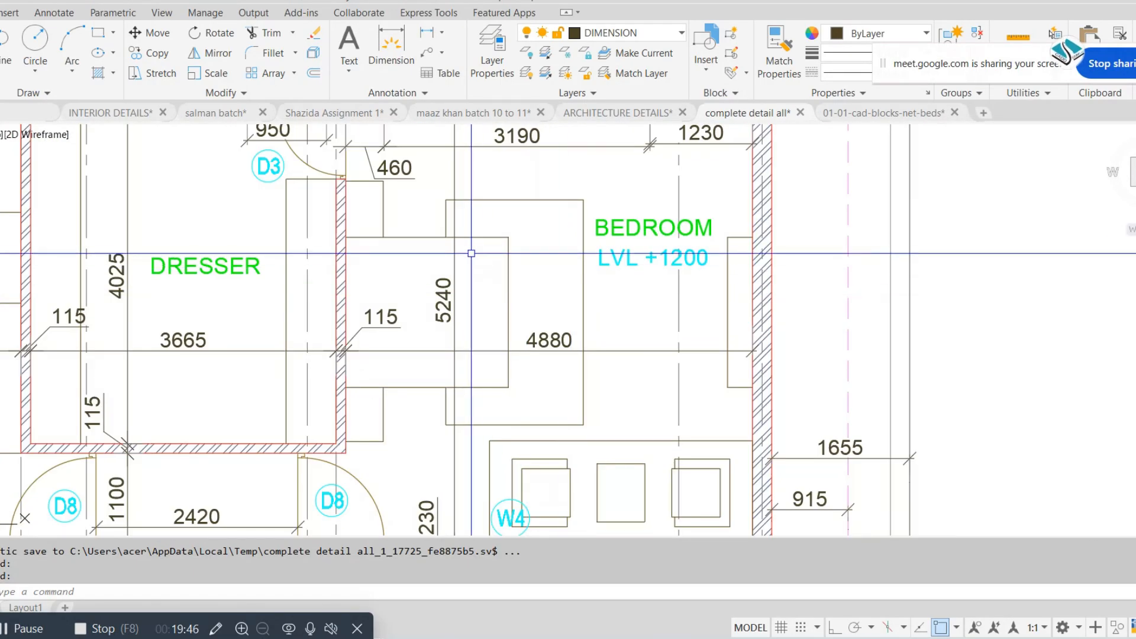
{"action": "middle_click_drag", "start_coordinate": [517, 268], "coordinate": [557, 289]}
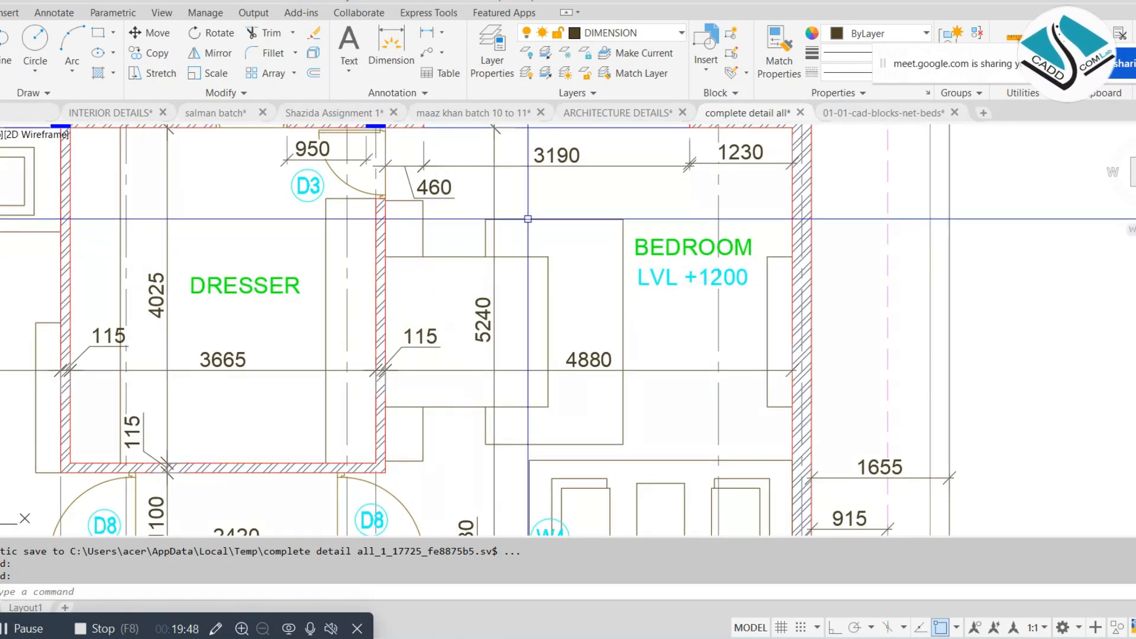
{"action": "left_click", "coordinate": [214, 628]}
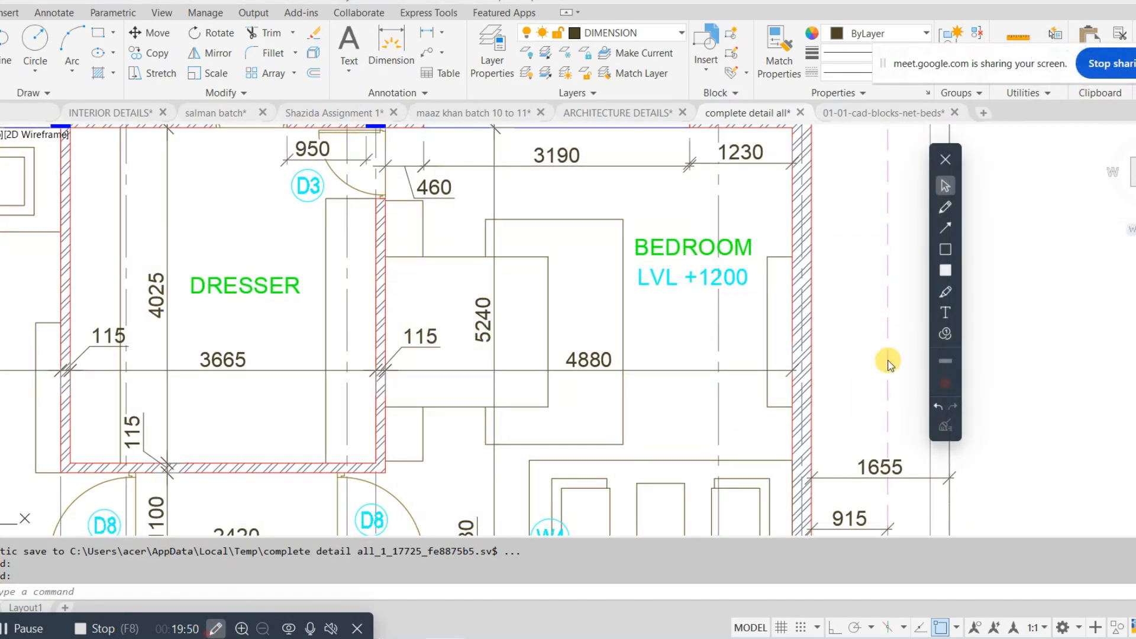
{"action": "mouse_move", "coordinate": [663, 188]}
{"action": "left_mouse_down"}
{"action": "mouse_move", "coordinate": [393, 200]}
{"action": "mouse_move", "coordinate": [651, 440]}
{"action": "mouse_move", "coordinate": [627, 165]}
{"action": "mouse_move", "coordinate": [660, 187]}
{"action": "left_mouse_up"}
{"action": "mouse_move", "coordinate": [491, 138]}
{"action": "left_mouse_down"}
{"action": "mouse_move", "coordinate": [750, 482]}
{"action": "mouse_move", "coordinate": [780, 478]}
{"action": "left_mouse_up"}
{"action": "left_click_drag", "start_coordinate": [760, 145], "coordinate": [430, 405]}
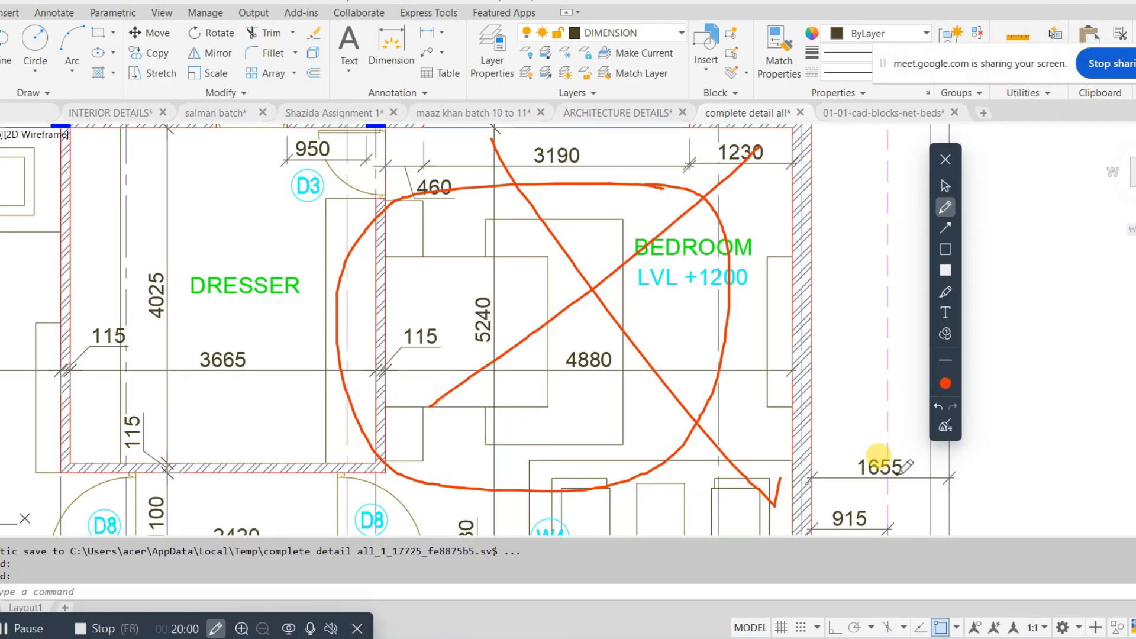
{"action": "left_click", "coordinate": [944, 426]}
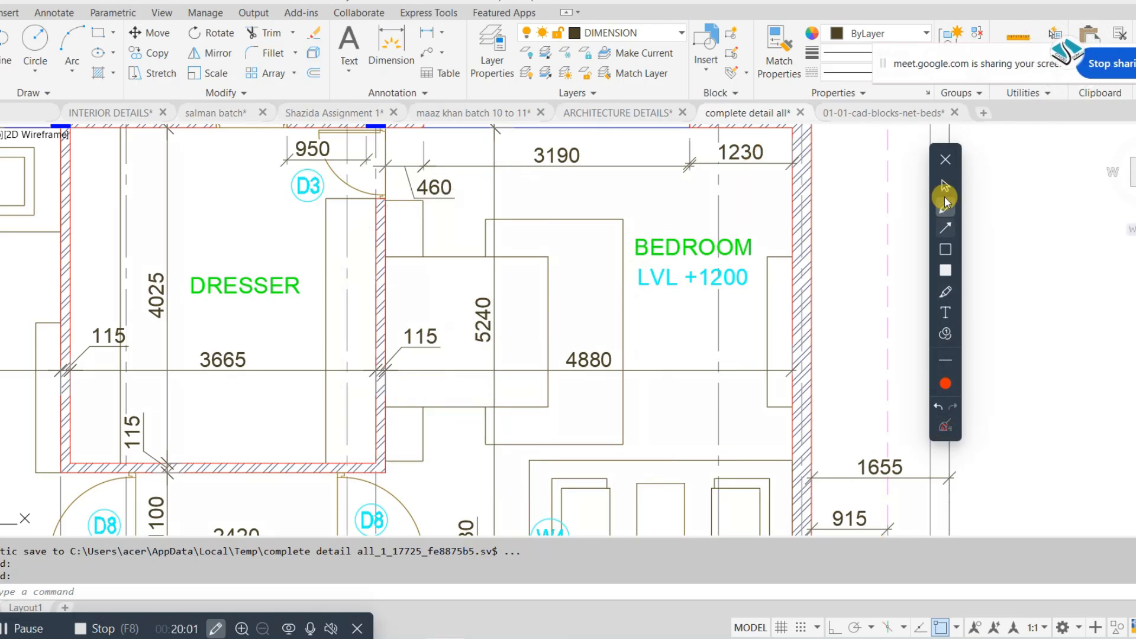
{"action": "left_click", "coordinate": [945, 160]}
Step: In the salman batch drawing, move the kitchen and bath fixtures from their red reference corner to the ground floor plan's outer wall corner
{"action": "left_click", "coordinate": [214, 113]}
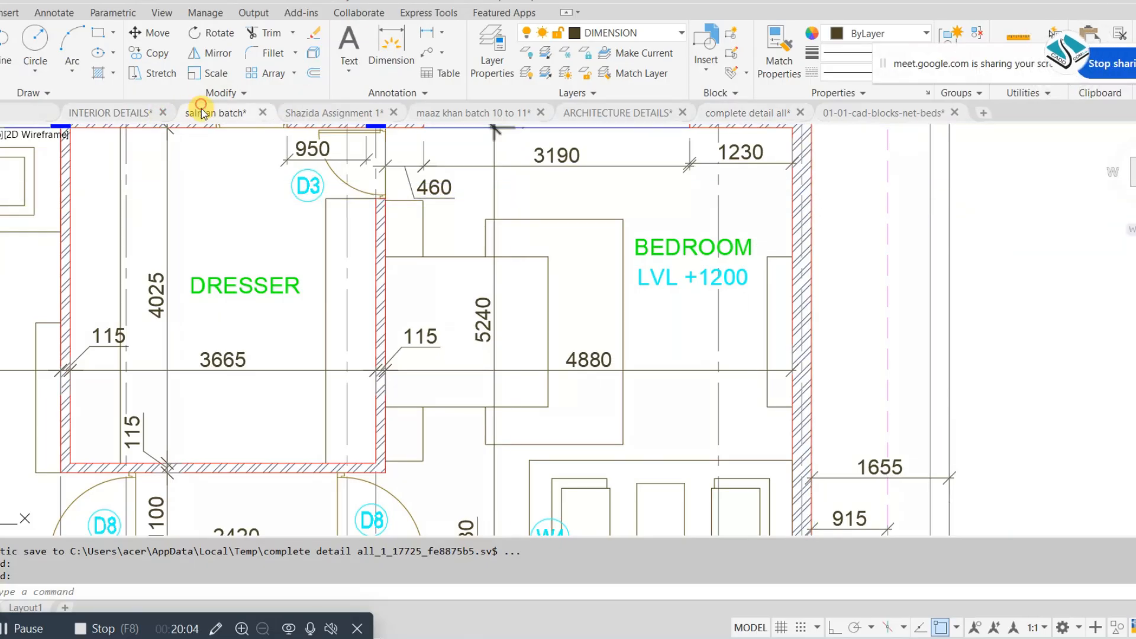
{"action": "scroll", "coordinate": [529, 272], "scroll_direction": "down", "scroll_amount": 3}
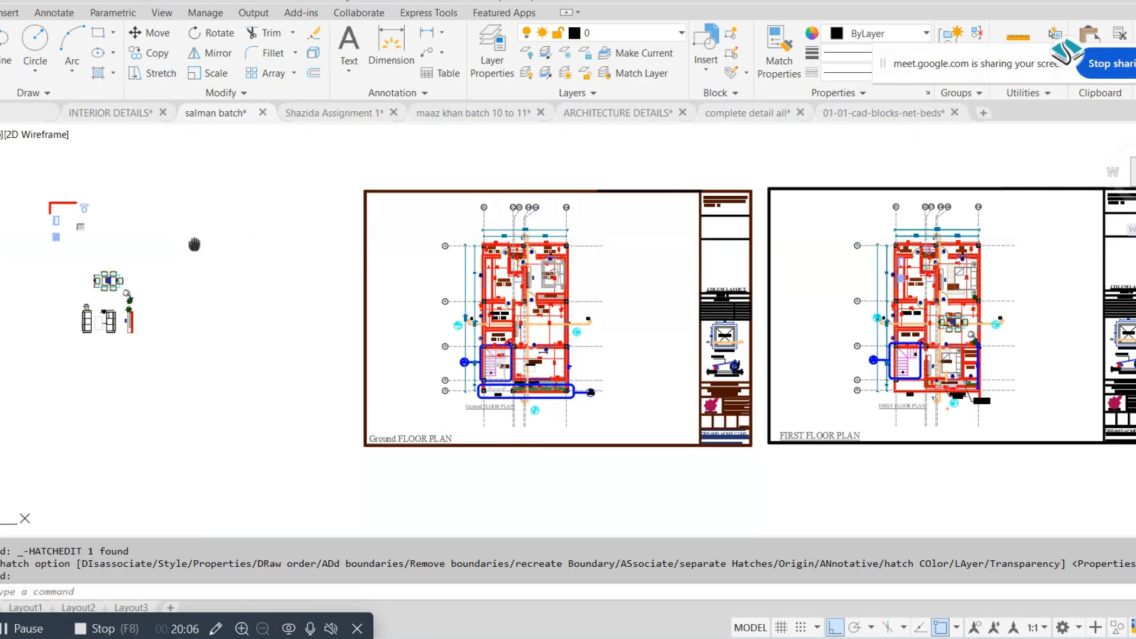
{"action": "scroll", "coordinate": [296, 223], "scroll_direction": "up", "scroll_amount": 6}
{"action": "left_click", "coordinate": [489, 157]}
{"action": "left_click", "coordinate": [139, 390]}
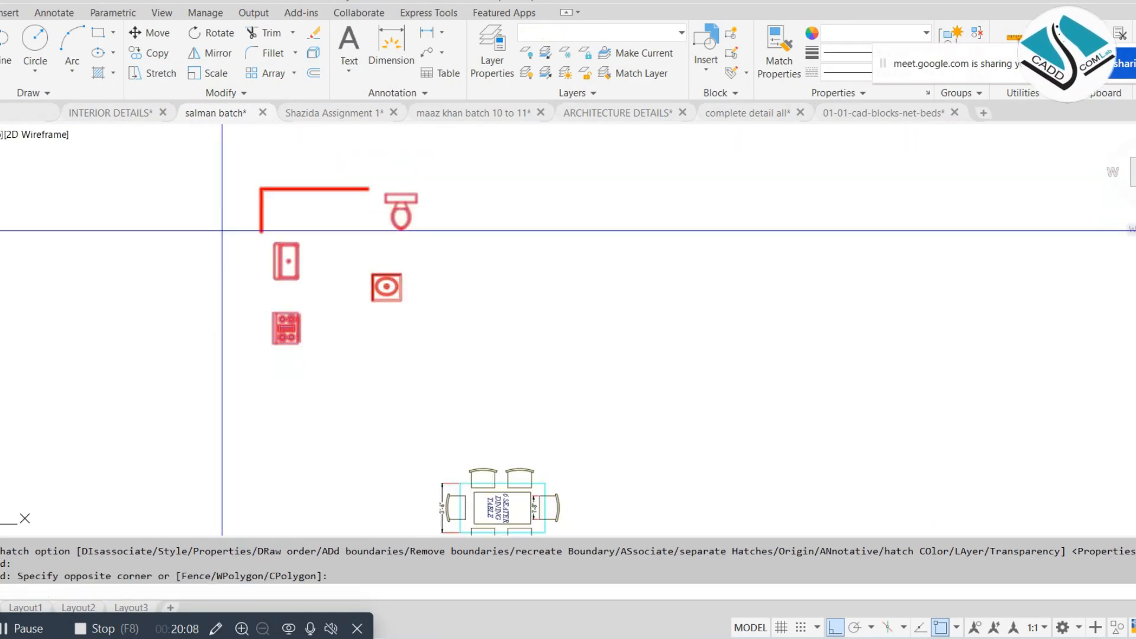
{"action": "type", "text": "m"}
{"action": "key", "text": "Return"}
{"action": "left_click", "coordinate": [261, 188]}
{"action": "scroll", "coordinate": [260, 188], "scroll_direction": "down", "scroll_amount": 4}
{"action": "scroll", "coordinate": [563, 295], "scroll_direction": "up", "scroll_amount": 5}
{"action": "scroll", "coordinate": [503, 307], "scroll_direction": "up", "scroll_amount": 6}
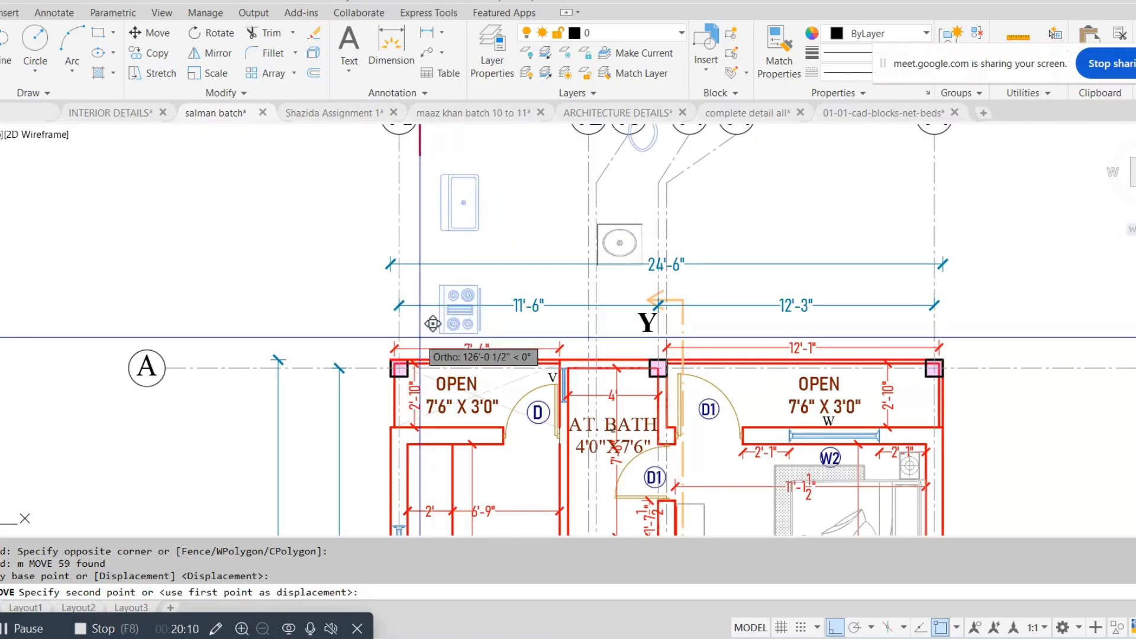
{"action": "left_click", "coordinate": [379, 368]}
{"action": "middle_click_drag", "start_coordinate": [556, 393], "coordinate": [484, 260]}
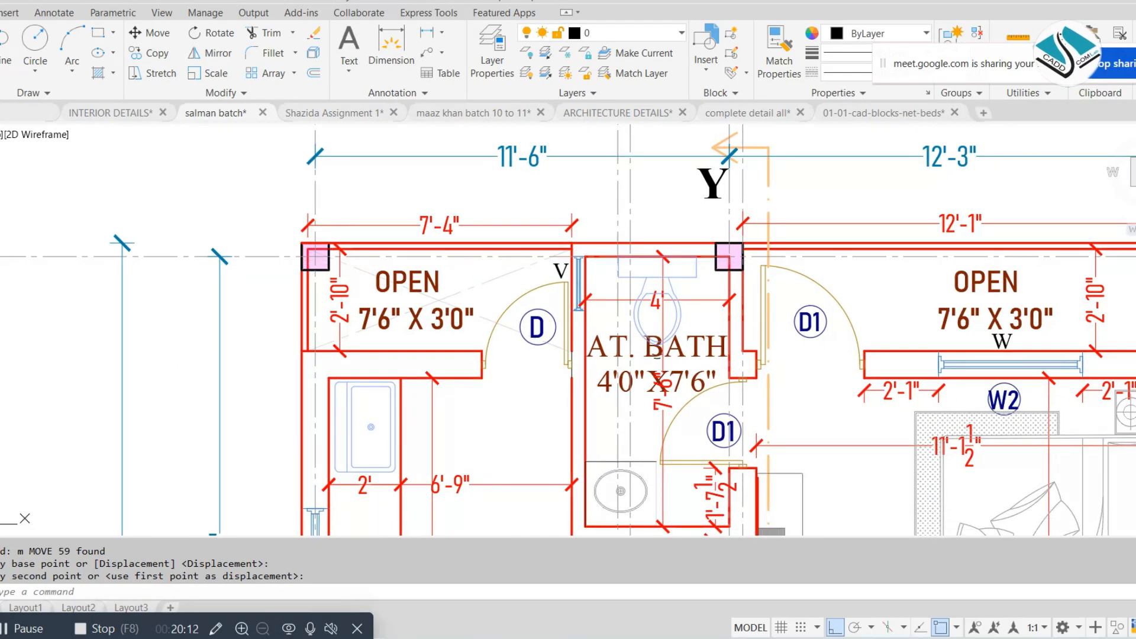
{"action": "scroll", "coordinate": [686, 296], "scroll_direction": "up", "scroll_amount": 2}
{"action": "key", "text": "Escape"}
Step: Examine how the toilet and washbasin fit inside the attached bath, especially the basin near door D1
{"action": "scroll", "coordinate": [668, 431], "scroll_direction": "down", "scroll_amount": 2}
{"action": "middle_click_drag", "start_coordinate": [668, 431], "coordinate": [576, 262]}
{"action": "scroll", "coordinate": [542, 384], "scroll_direction": "up", "scroll_amount": 4}
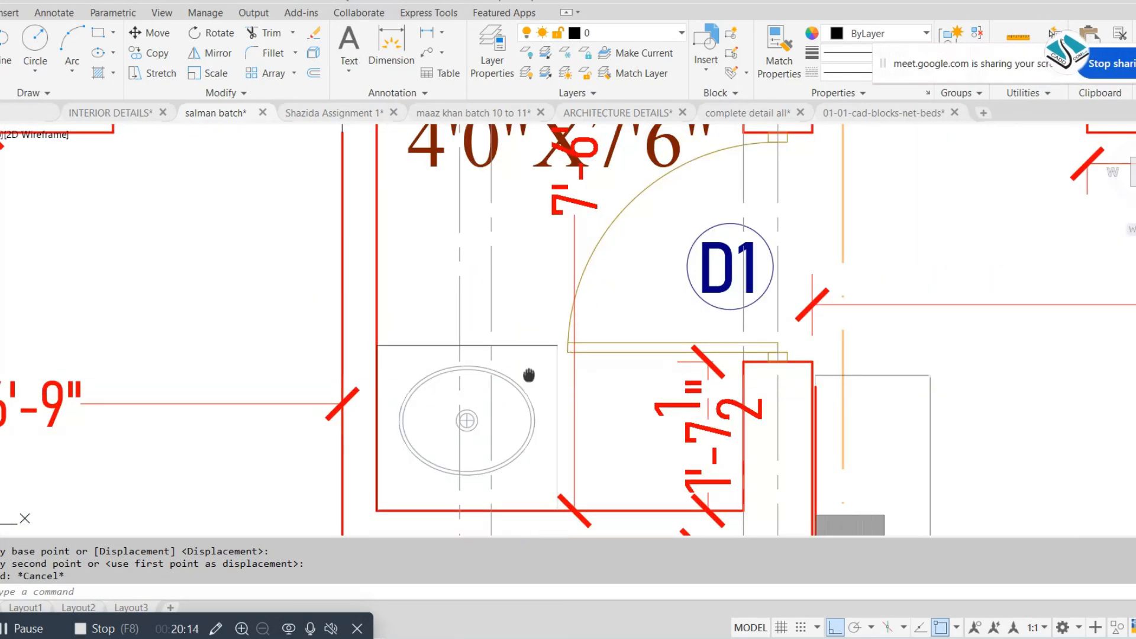
{"action": "middle_click_drag", "start_coordinate": [540, 349], "coordinate": [552, 310]}
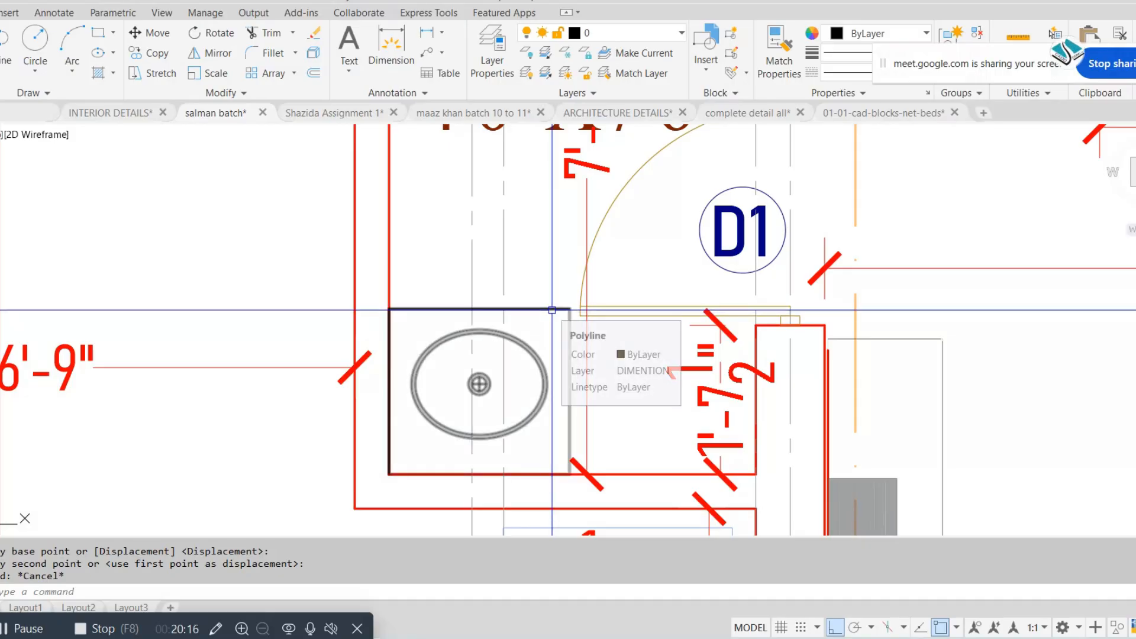
{"action": "scroll", "coordinate": [552, 309], "scroll_direction": "down", "scroll_amount": 4}
{"action": "middle_click_drag", "start_coordinate": [583, 258], "coordinate": [537, 334]}
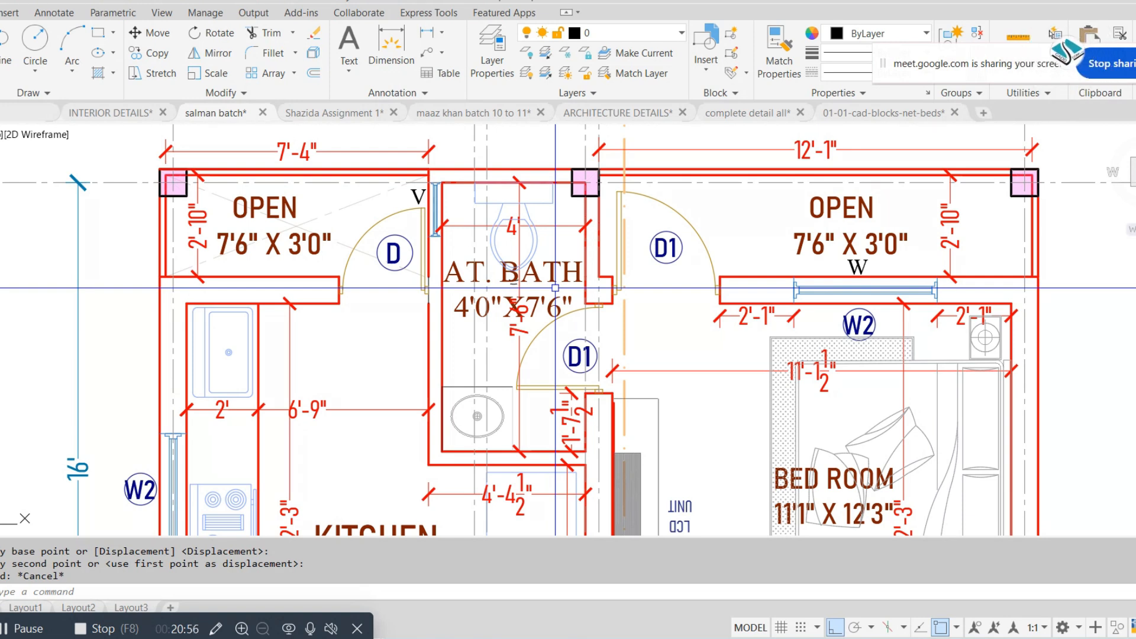
{"action": "scroll", "coordinate": [473, 433], "scroll_direction": "up", "scroll_amount": 2}
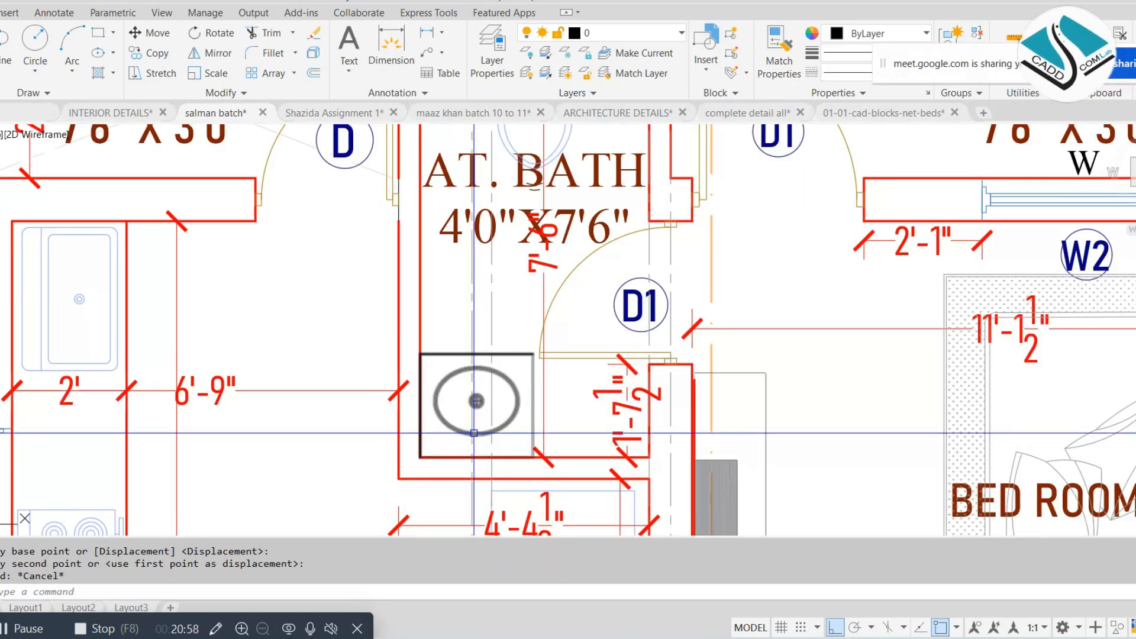
{"action": "scroll", "coordinate": [473, 433], "scroll_direction": "up", "scroll_amount": 3}
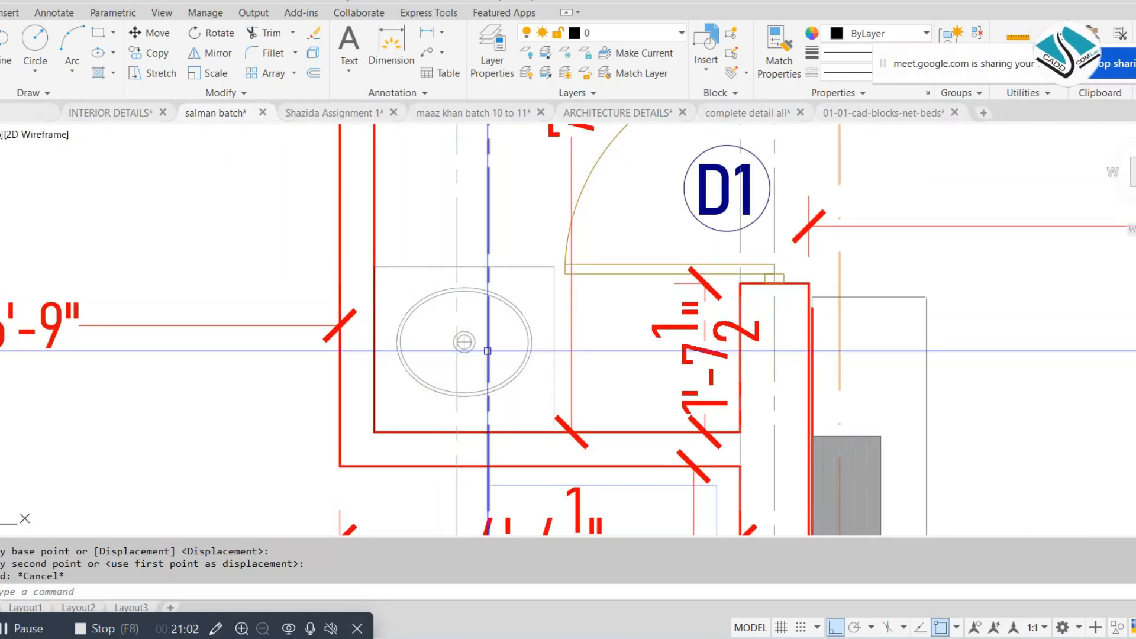
{"action": "scroll", "coordinate": [482, 352], "scroll_direction": "down", "scroll_amount": 3}
{"action": "scroll", "coordinate": [487, 350], "scroll_direction": "up", "scroll_amount": 3}
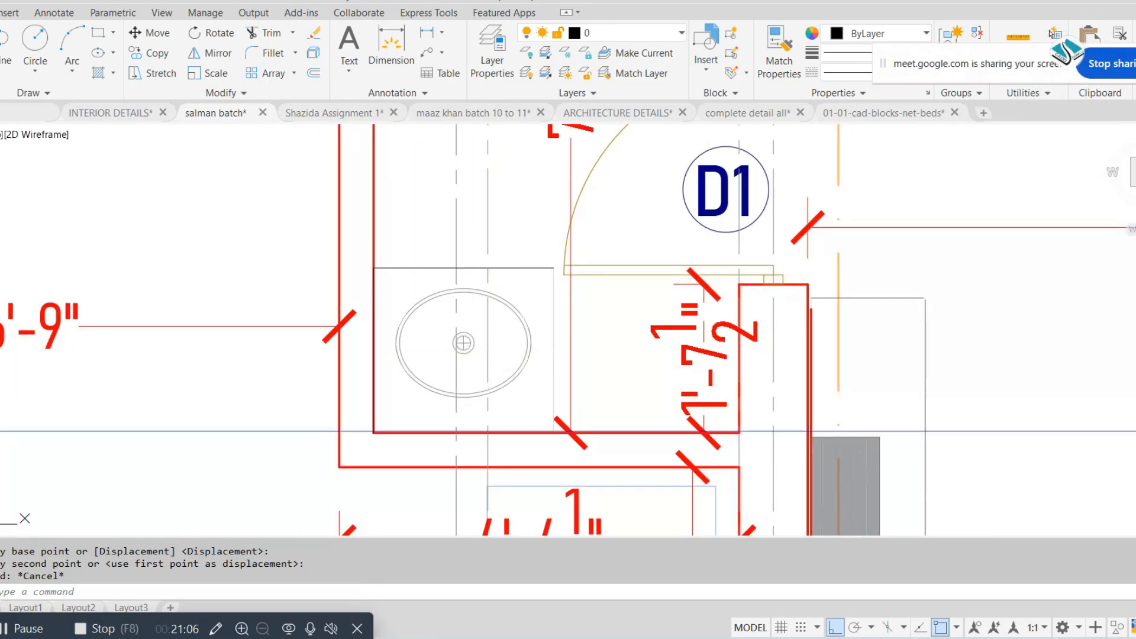
{"action": "scroll", "coordinate": [289, 408], "scroll_direction": "down", "scroll_amount": 2}
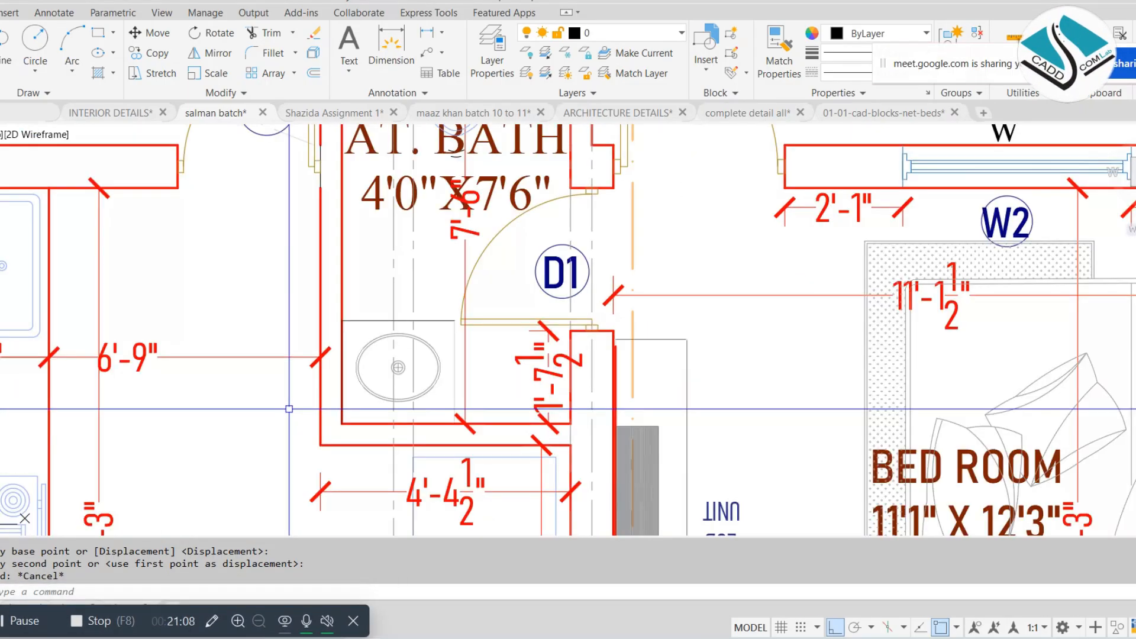
{"action": "scroll", "coordinate": [328, 370], "scroll_direction": "up", "scroll_amount": 2}
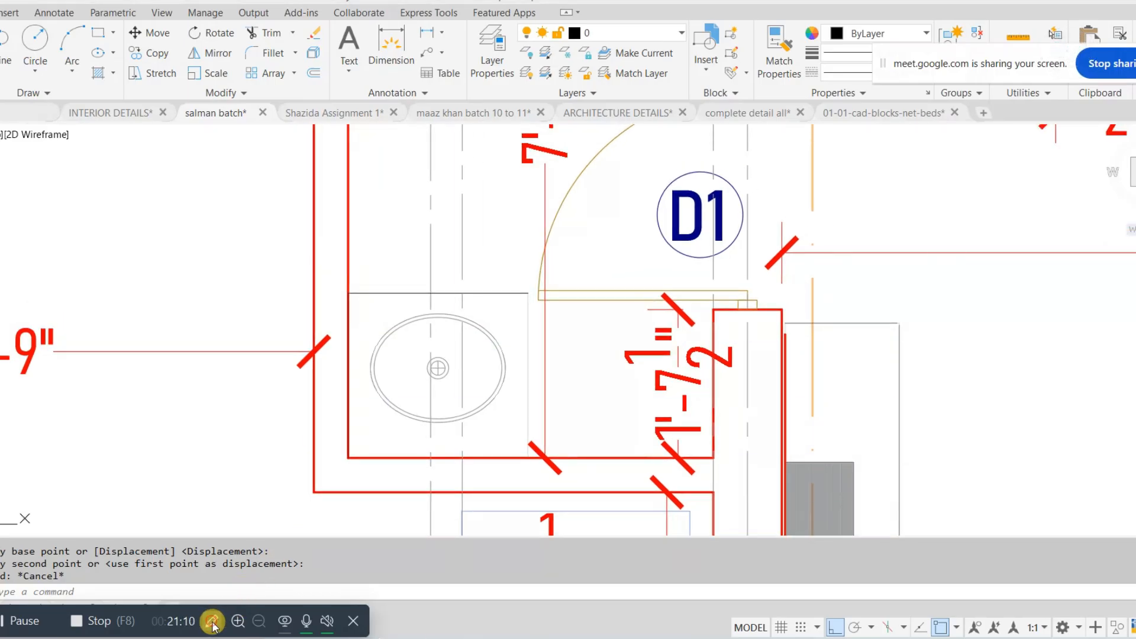
Step: Circle the washbasin area beside door D1 with the freehand annotation pen and clear the markup
{"action": "left_click", "coordinate": [213, 621]}
{"action": "left_click", "coordinate": [945, 207]}
{"action": "mouse_move", "coordinate": [565, 246]}
{"action": "left_mouse_down"}
{"action": "mouse_move", "coordinate": [601, 528]}
{"action": "mouse_move", "coordinate": [464, 231]}
{"action": "left_mouse_up"}
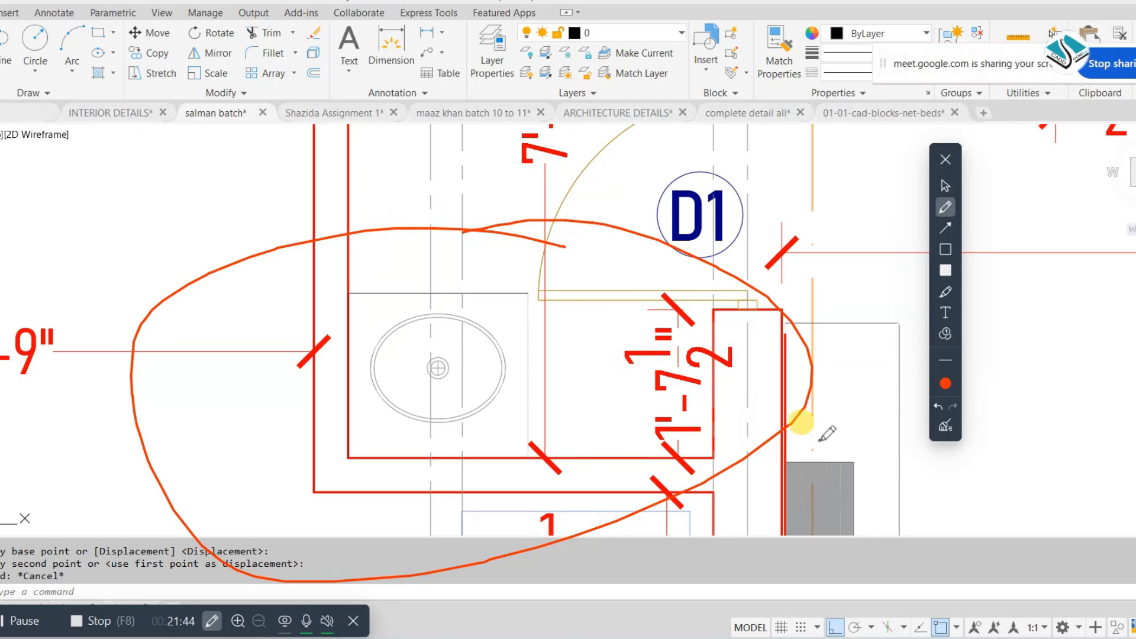
{"action": "left_click", "coordinate": [945, 425]}
{"action": "left_click", "coordinate": [945, 185]}
{"action": "left_click", "coordinate": [945, 160]}
{"action": "scroll", "coordinate": [743, 284], "scroll_direction": "down", "scroll_amount": 4}
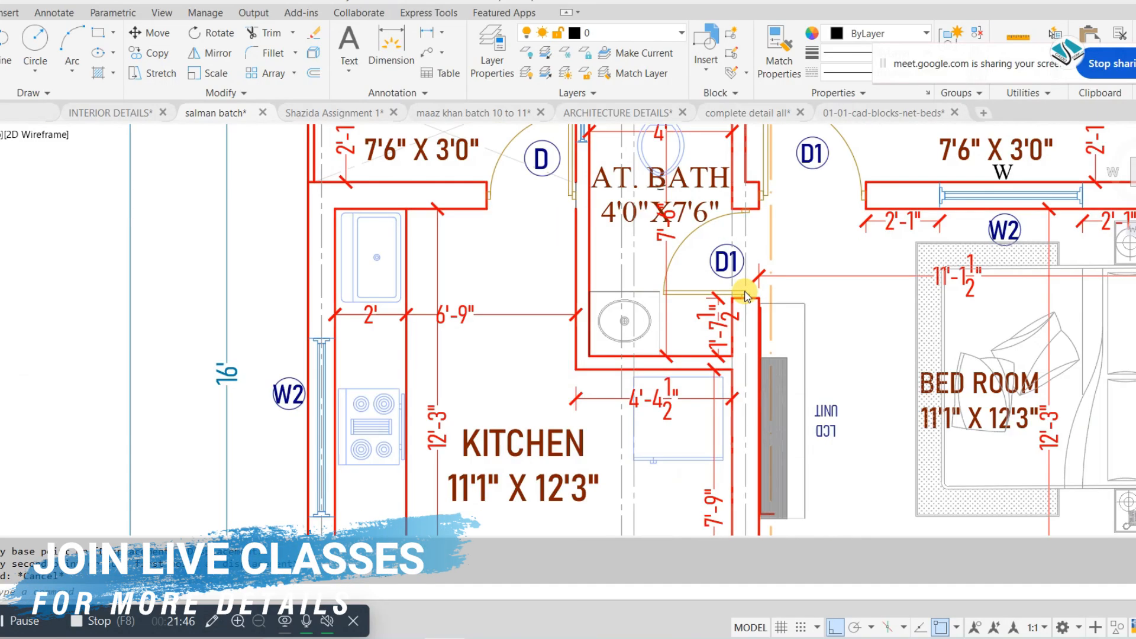
{"action": "scroll", "coordinate": [743, 284], "scroll_direction": "up", "scroll_amount": 3}
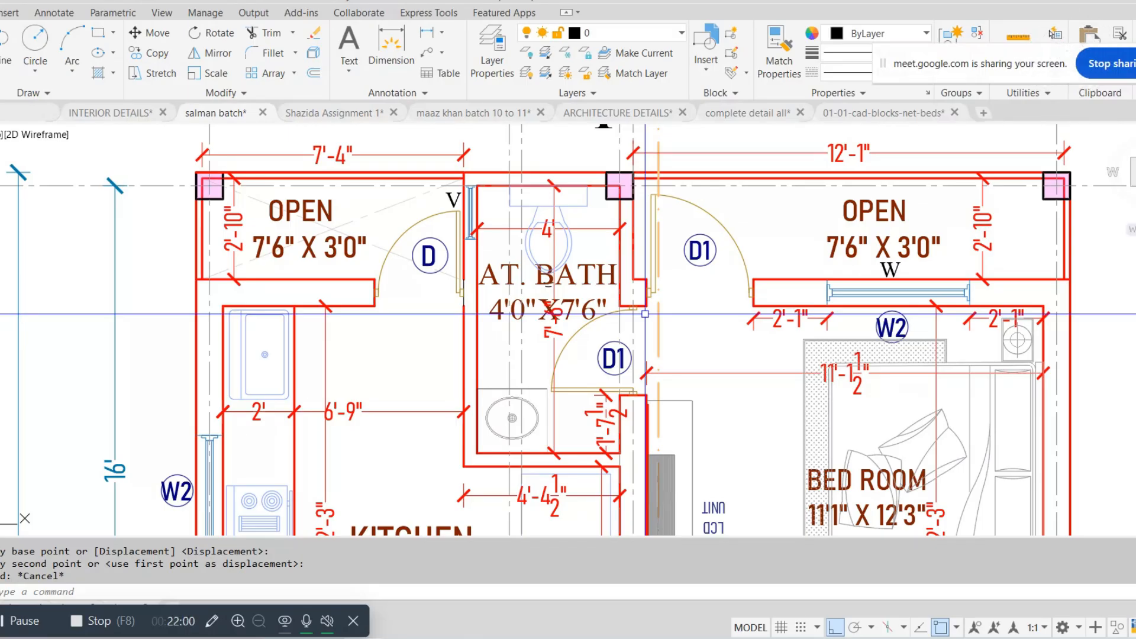
{"action": "scroll", "coordinate": [509, 225], "scroll_direction": "down", "scroll_amount": 3}
Step: Move the 6 seater dining table with its chairs from the loose furniture blocks into the Hall, with Ortho turned off
{"action": "middle_click_drag", "start_coordinate": [380, 391], "coordinate": [328, 309]}
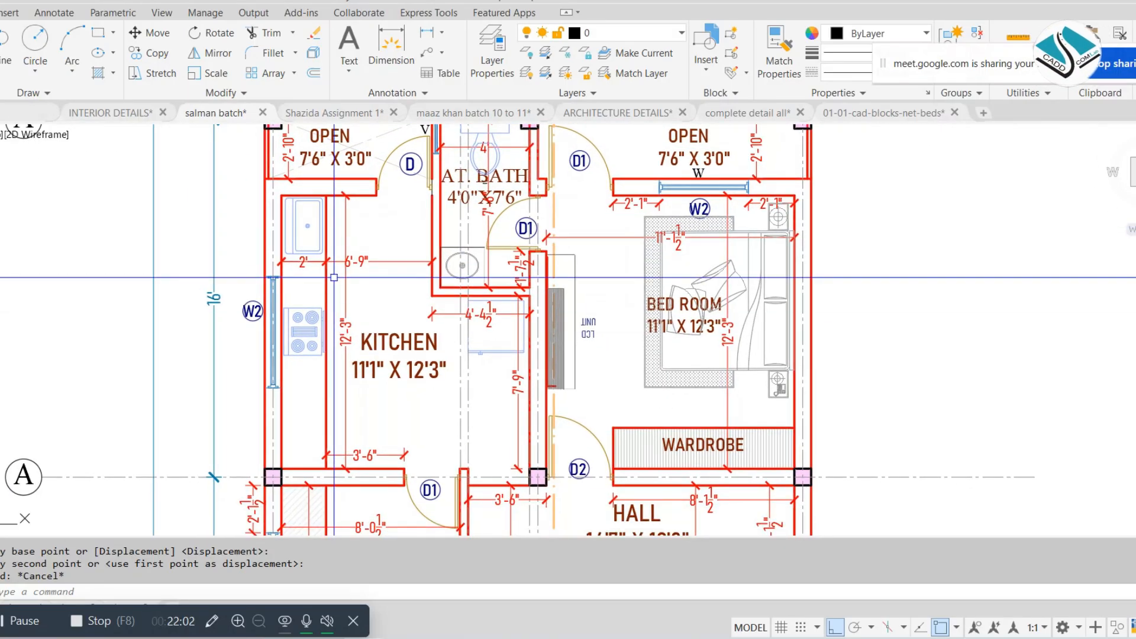
{"action": "middle_click_drag", "start_coordinate": [610, 454], "coordinate": [521, 233]}
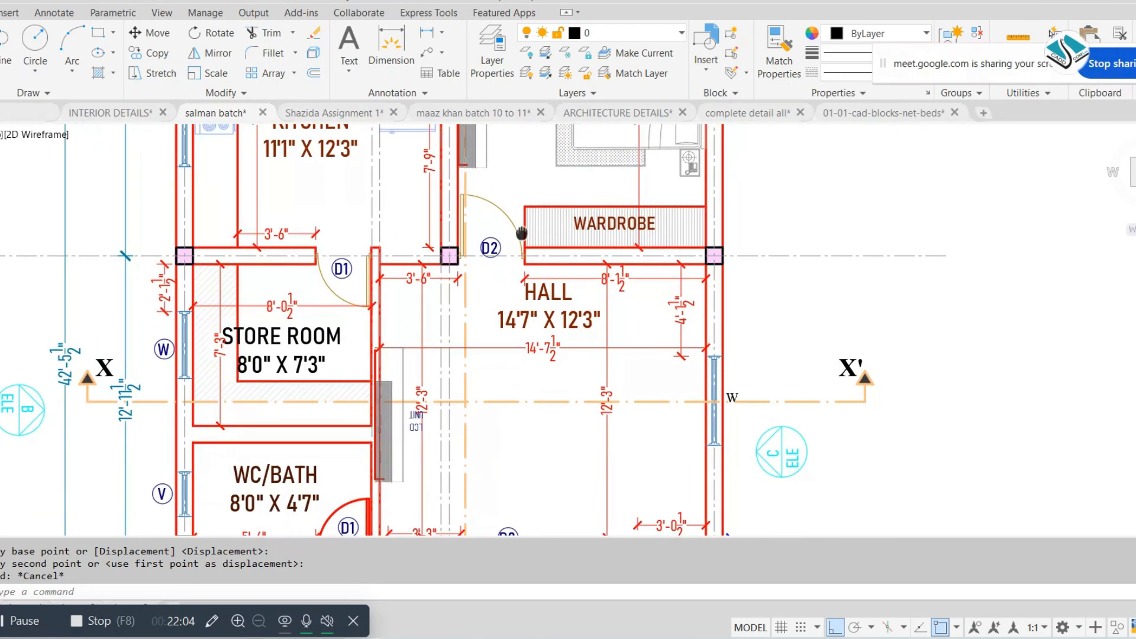
{"action": "scroll", "coordinate": [594, 383], "scroll_direction": "down", "scroll_amount": 6}
{"action": "middle_click_drag", "start_coordinate": [567, 355], "coordinate": [839, 438]}
{"action": "scroll", "coordinate": [839, 439], "scroll_direction": "down", "scroll_amount": 2}
{"action": "scroll", "coordinate": [464, 419], "scroll_direction": "up", "scroll_amount": 6}
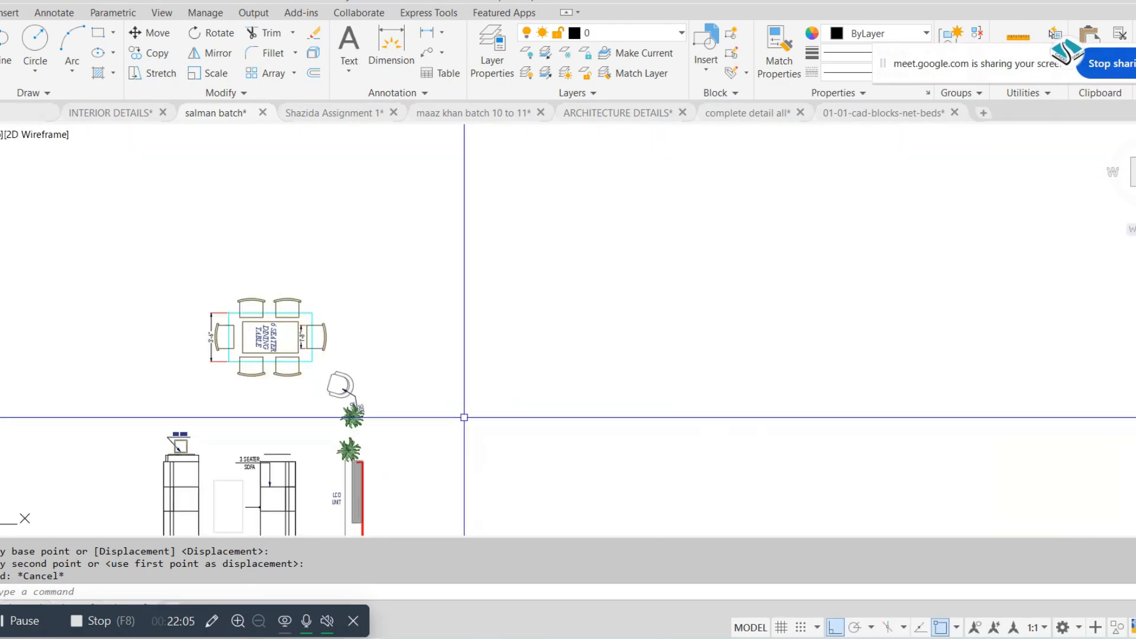
{"action": "scroll", "coordinate": [253, 321], "scroll_direction": "up", "scroll_amount": 4}
{"action": "left_click", "coordinate": [99, 217]}
{"action": "left_click", "coordinate": [477, 462]}
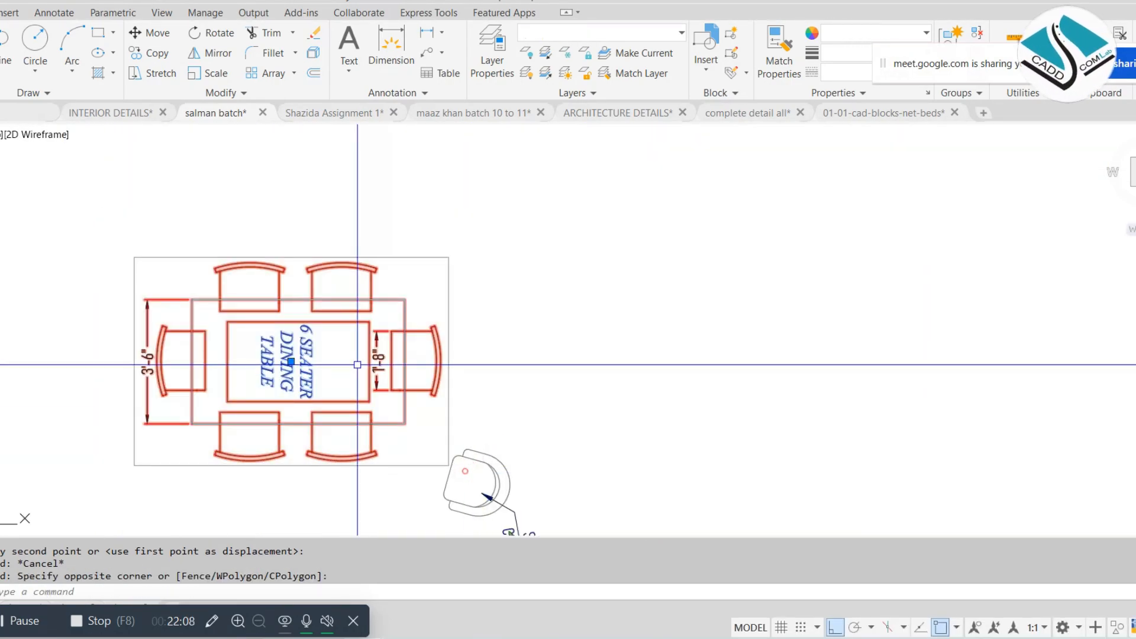
{"action": "type", "text": "m"}
{"action": "key", "text": "space"}
{"action": "left_click", "coordinate": [380, 364]}
{"action": "scroll", "coordinate": [319, 290], "scroll_direction": "down", "scroll_amount": 4}
{"action": "scroll", "coordinate": [999, 355], "scroll_direction": "up", "scroll_amount": 3}
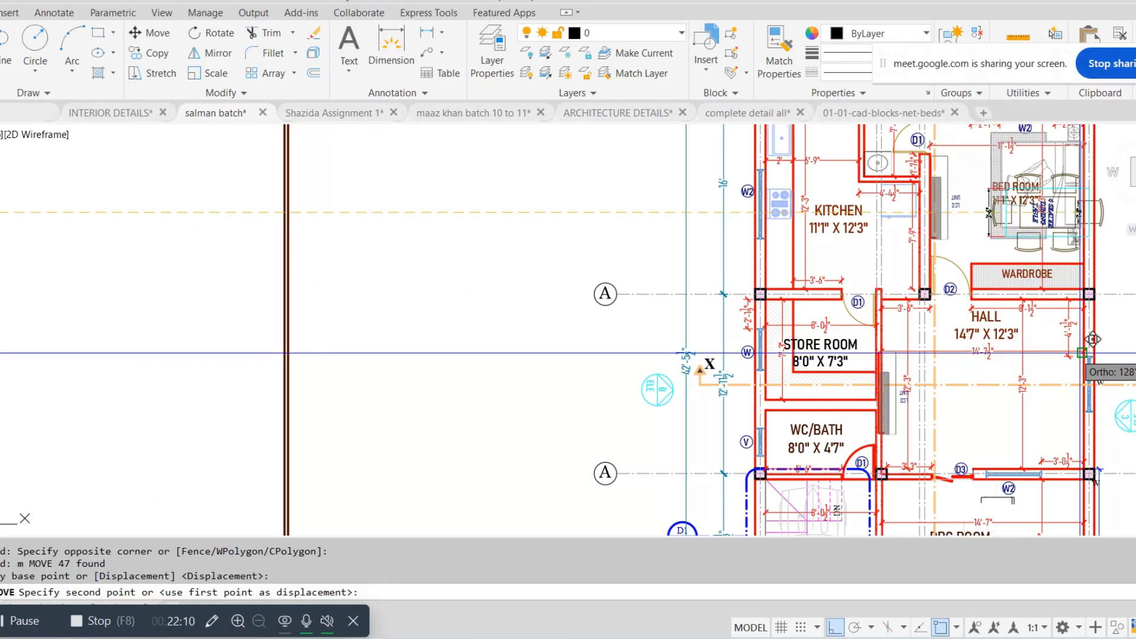
{"action": "left_click", "coordinate": [835, 627]}
{"action": "scroll", "coordinate": [996, 416], "scroll_direction": "up", "scroll_amount": 2}
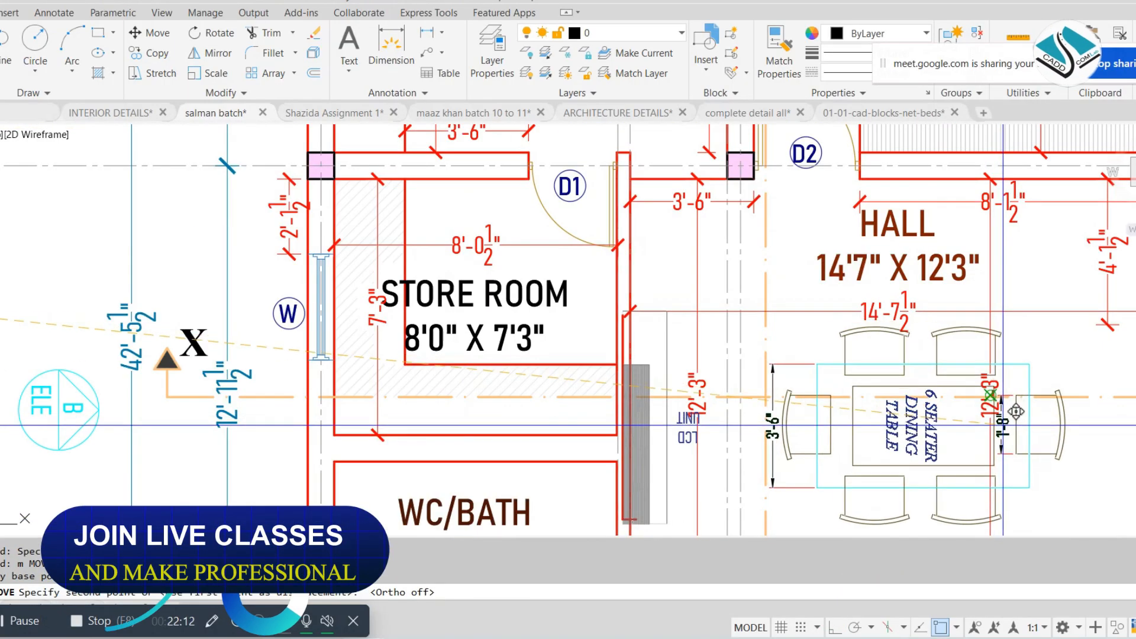
{"action": "left_click", "coordinate": [998, 418]}
Step: Shift the dining table set slightly down within the Hall, toward the wall with door D3
{"action": "middle_click_drag", "start_coordinate": [937, 432], "coordinate": [684, 386]}
{"action": "left_click", "coordinate": [798, 330]}
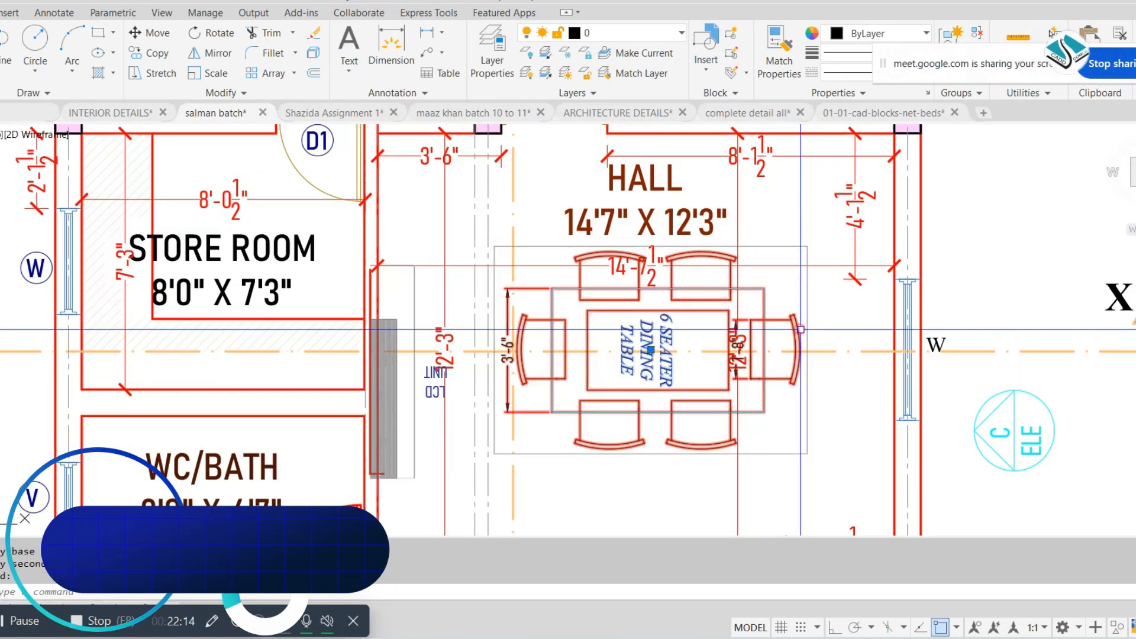
{"action": "type", "text": "m"}
{"action": "key", "text": "space"}
{"action": "left_click", "coordinate": [791, 467]}
{"action": "scroll", "coordinate": [826, 484], "scroll_direction": "down", "scroll_amount": 2}
{"action": "key", "text": "Escape"}
{"action": "key", "text": "Escape"}
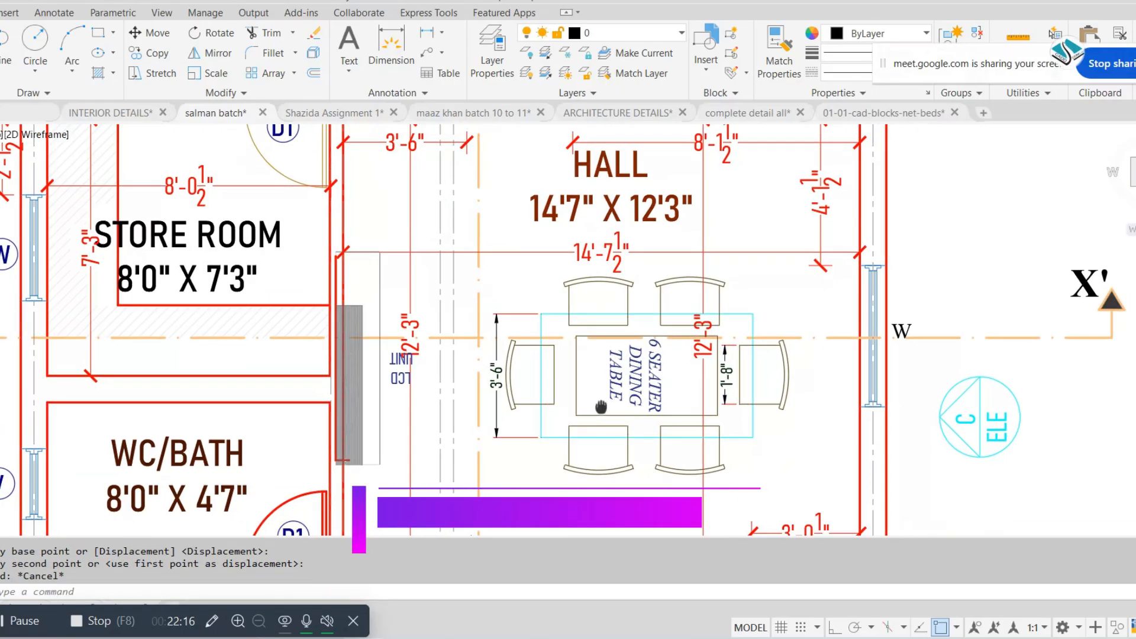
{"action": "scroll", "coordinate": [759, 408], "scroll_direction": "down", "scroll_amount": 2}
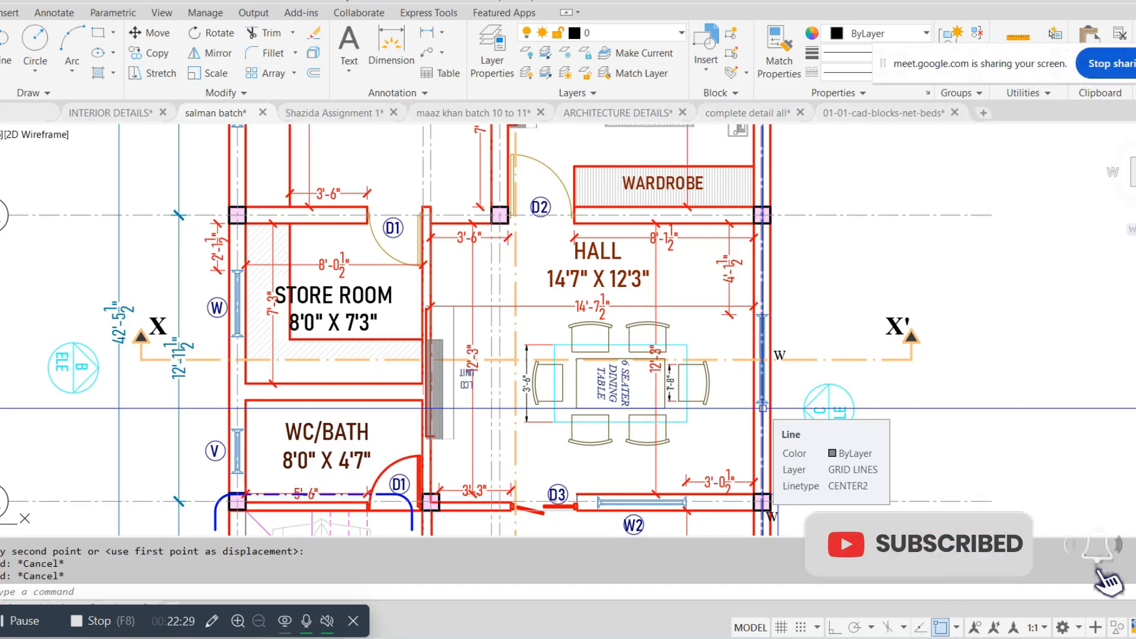
Step: Move the dining table set a little up in the Hall, toward the room label
{"action": "left_click", "coordinate": [592, 385]}
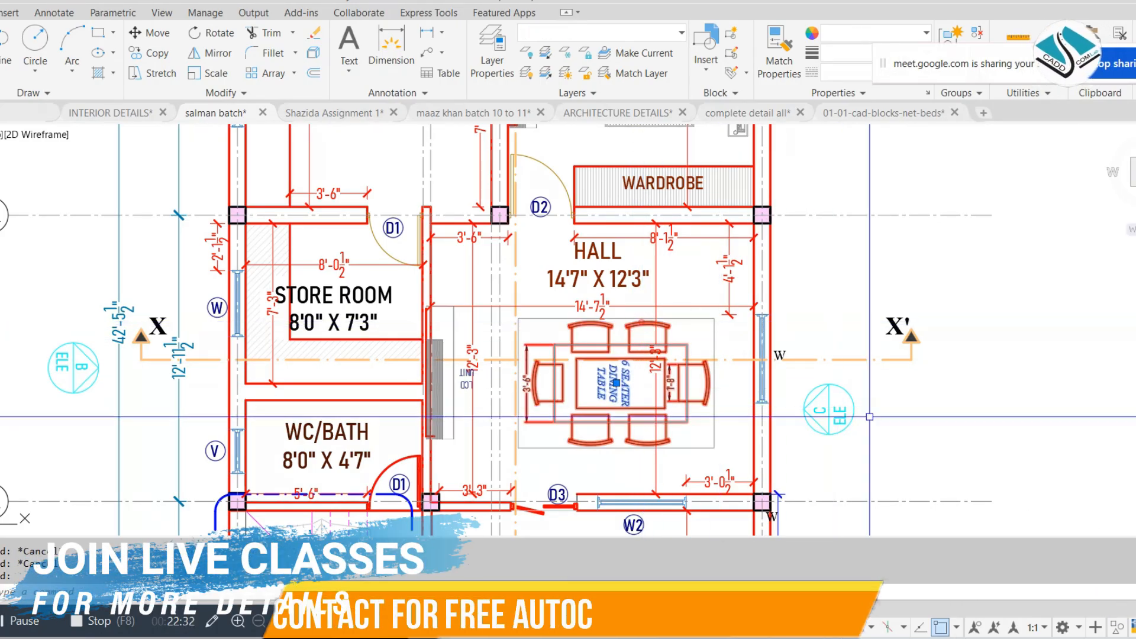
{"action": "type", "text": "m"}
{"action": "key", "text": "Return"}
{"action": "left_click", "coordinate": [994, 450]}
{"action": "left_click", "coordinate": [987, 434]}
{"action": "key", "text": "Escape"}
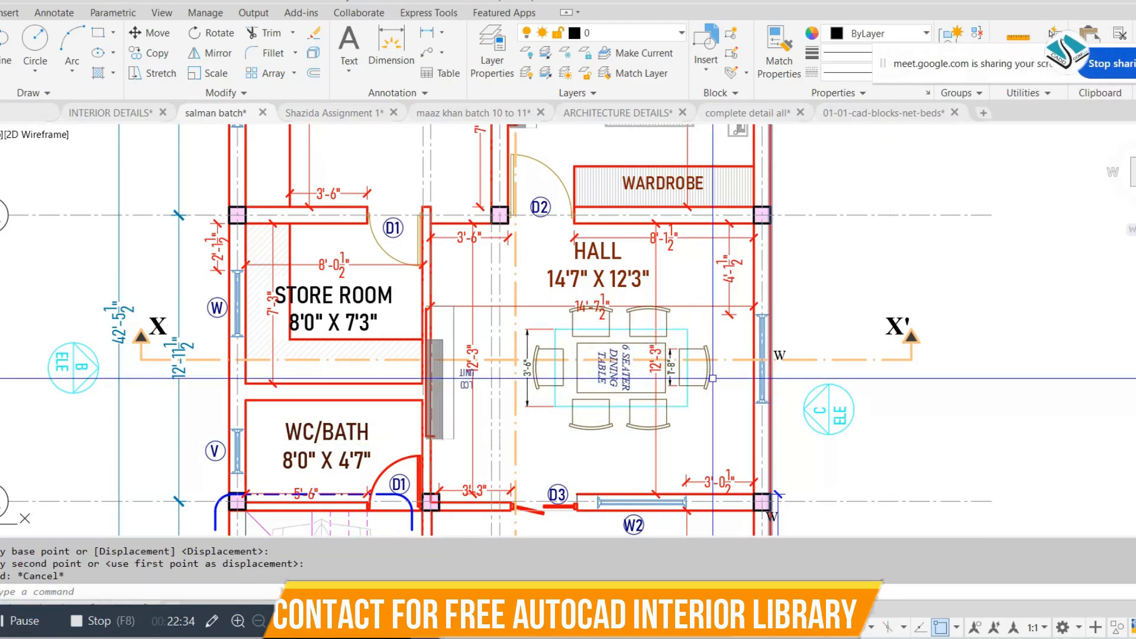
Step: Add a linear dimension between the back of the dining chair nearest the window and the Hall's outer wall
{"action": "scroll", "coordinate": [698, 376], "scroll_direction": "up", "scroll_amount": 2}
{"action": "key", "text": "Escape"}
{"action": "key", "text": "Escape"}
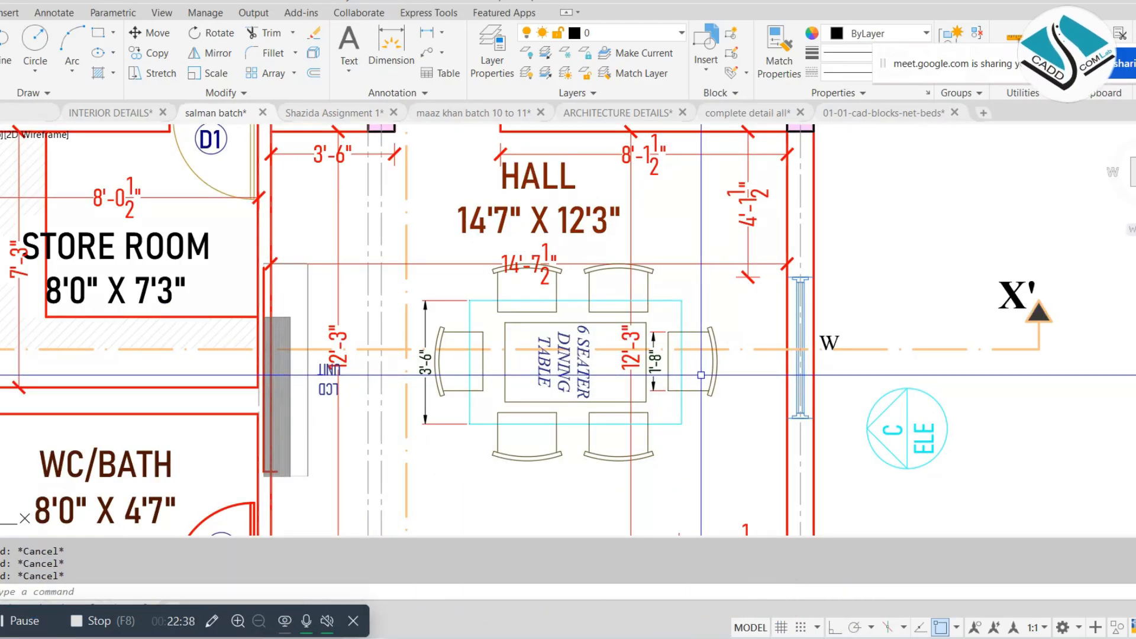
{"action": "left_click", "coordinate": [286, 3]}
{"action": "left_click", "coordinate": [293, 36]}
{"action": "scroll", "coordinate": [703, 364], "scroll_direction": "up", "scroll_amount": 2}
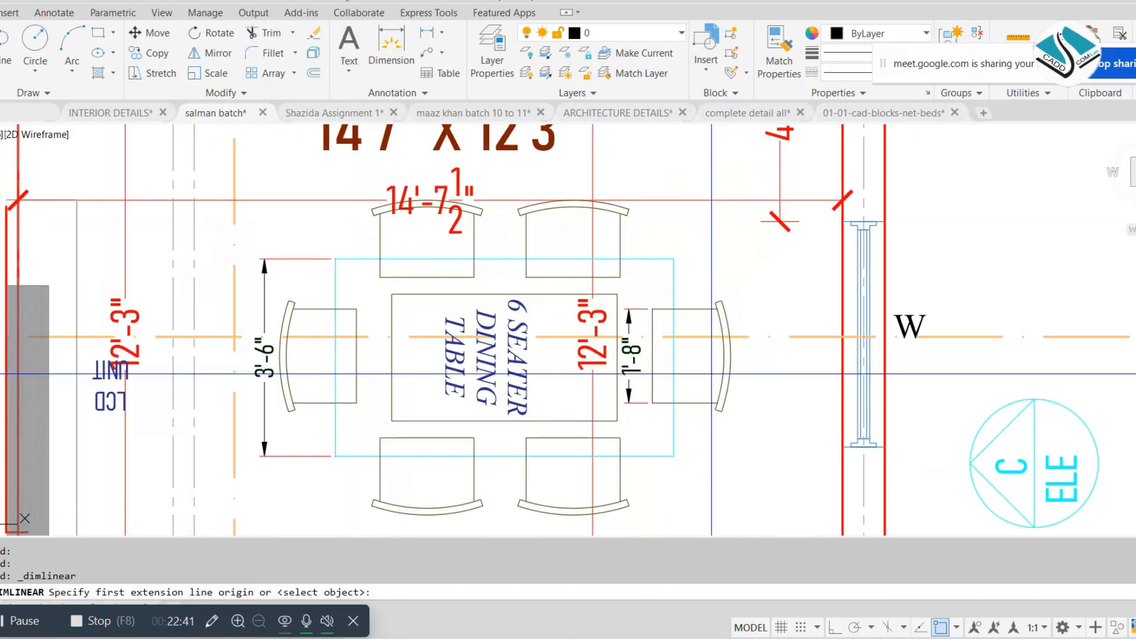
{"action": "left_click", "coordinate": [724, 356]}
{"action": "left_click", "coordinate": [841, 355]}
{"action": "left_click", "coordinate": [787, 364]}
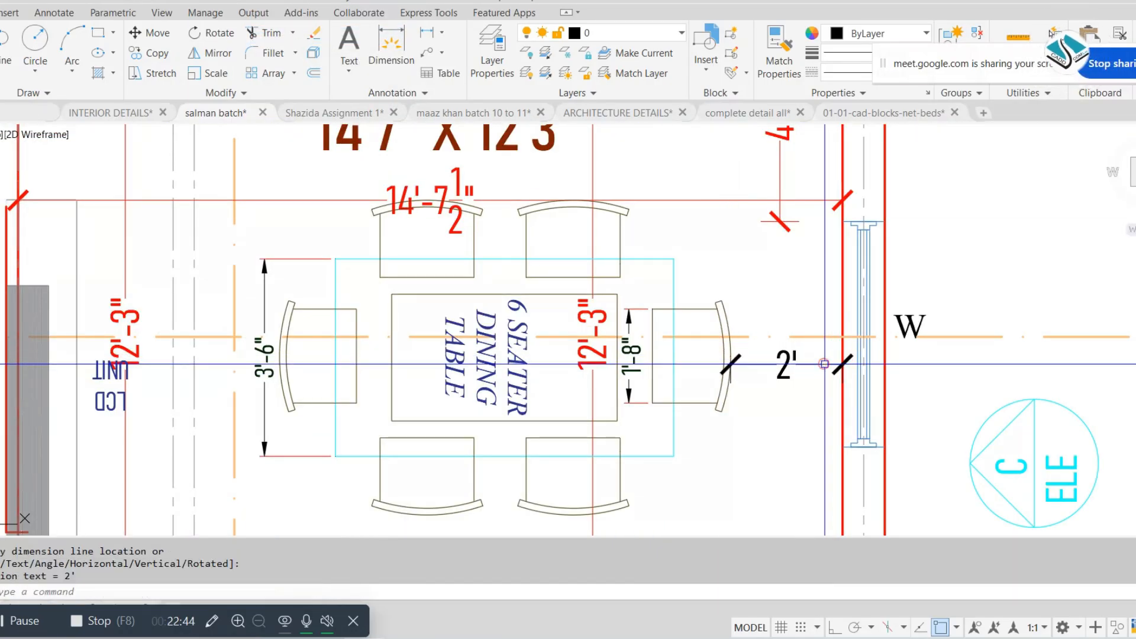
Step: Group the side chair with its label and the adjoining plant among the loose furniture blocks
{"action": "scroll", "coordinate": [787, 363], "scroll_direction": "down", "scroll_amount": 5}
{"action": "scroll", "coordinate": [620, 350], "scroll_direction": "up", "scroll_amount": 4}
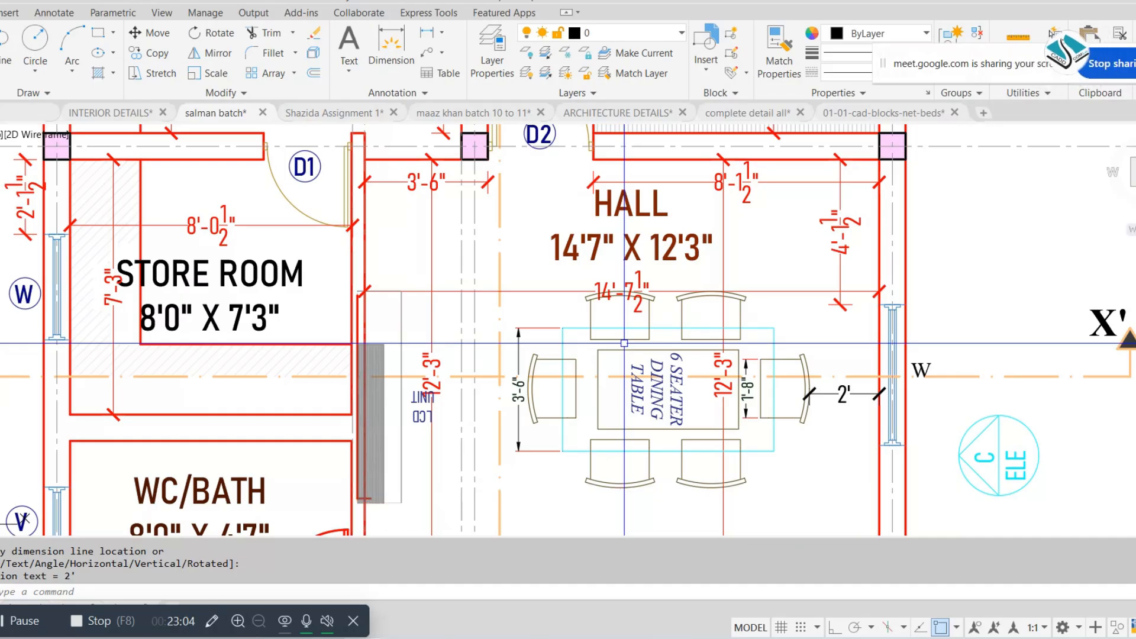
{"action": "scroll", "coordinate": [624, 343], "scroll_direction": "down", "scroll_amount": 8}
{"action": "scroll", "coordinate": [206, 203], "scroll_direction": "up", "scroll_amount": 4}
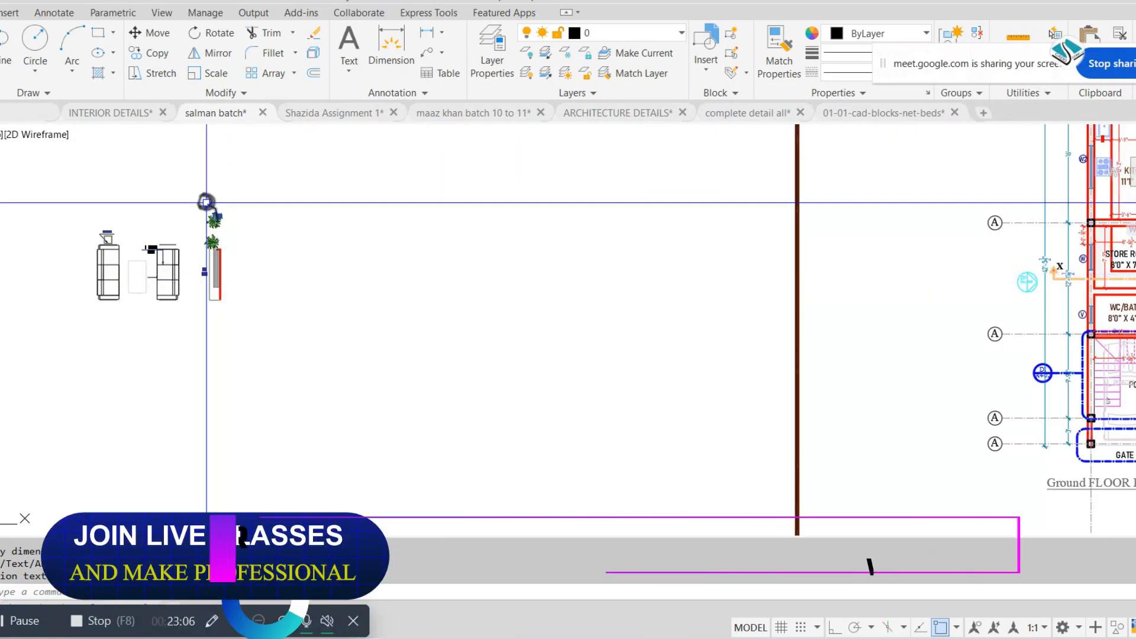
{"action": "scroll", "coordinate": [491, 225], "scroll_direction": "up", "scroll_amount": 5}
{"action": "left_click", "coordinate": [576, 200]}
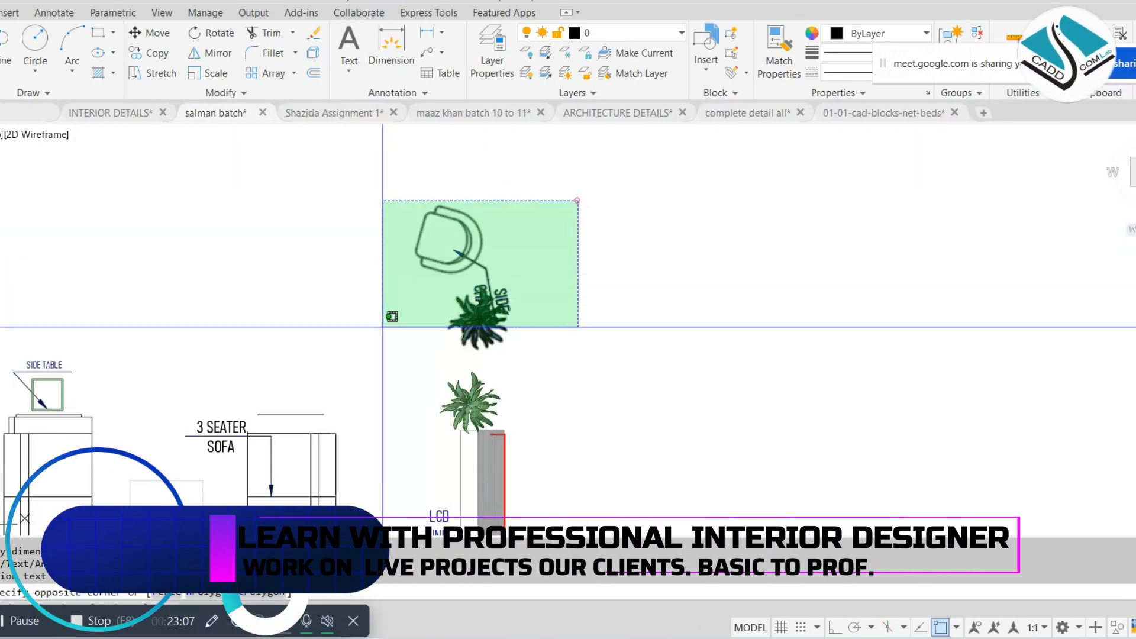
{"action": "left_click", "coordinate": [383, 327]}
{"action": "left_click", "coordinate": [951, 33]}
Step: Move the grouped side chair and plant into the Hall's corner beside window W2
{"action": "left_click", "coordinate": [387, 273]}
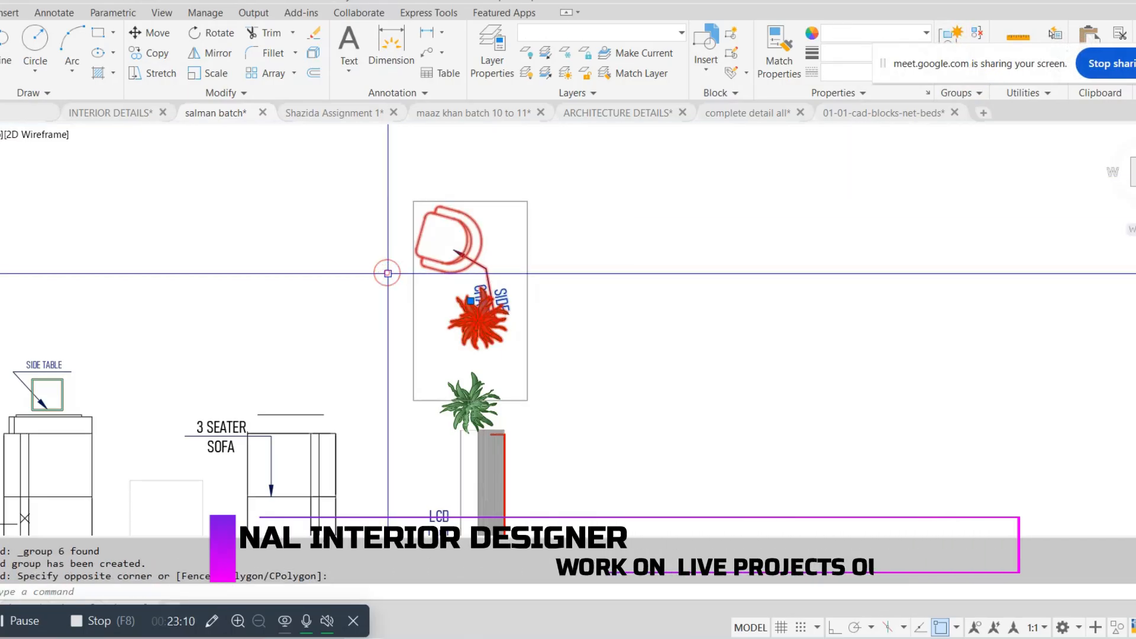
{"action": "type", "text": "m"}
{"action": "key", "text": "Return"}
{"action": "scroll", "coordinate": [311, 252], "scroll_direction": "down", "scroll_amount": 4}
{"action": "left_click", "coordinate": [349, 264]}
{"action": "middle_click_drag", "start_coordinate": [910, 378], "coordinate": [217, 310]}
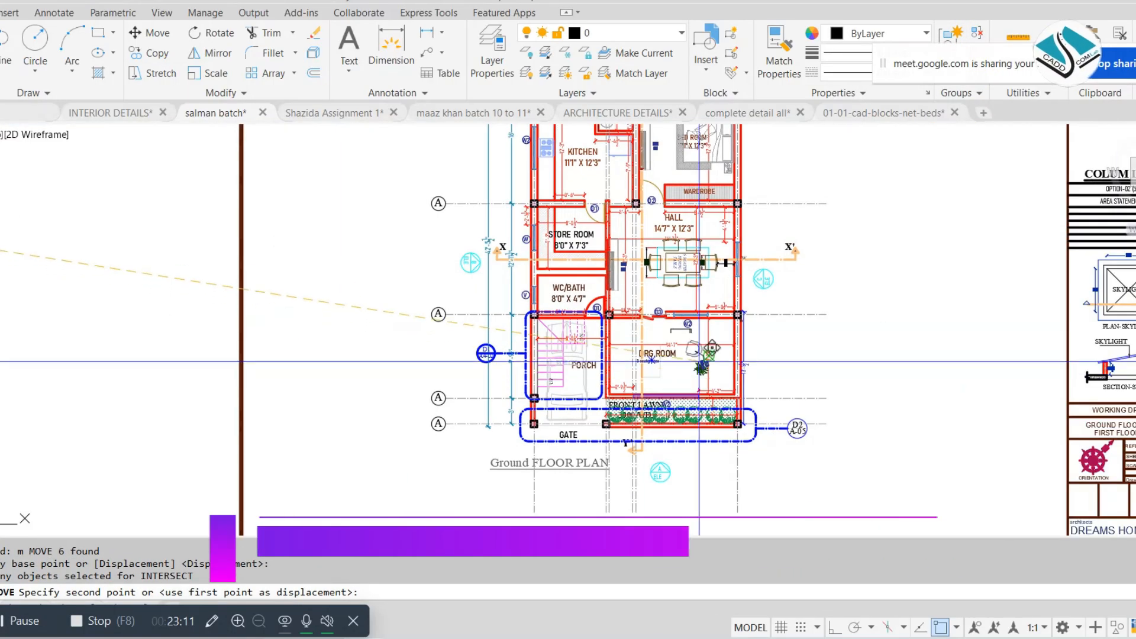
{"action": "scroll", "coordinate": [699, 361], "scroll_direction": "up", "scroll_amount": 6}
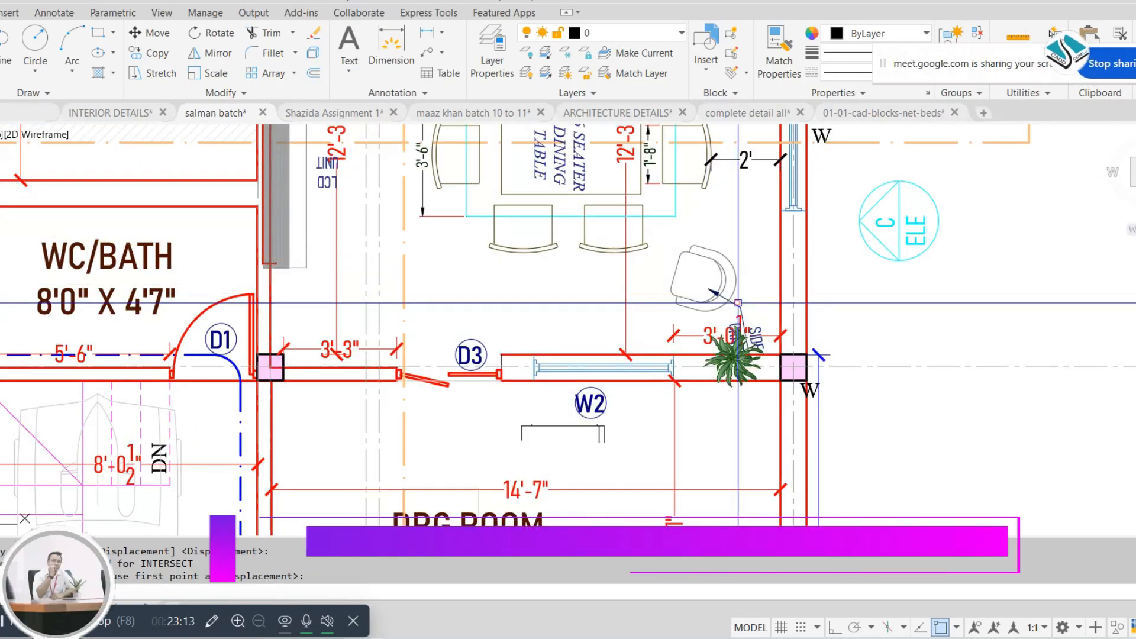
Step: Nudge the side chair and plant group slightly up so it sits inside the Hall's corner
{"action": "left_click", "coordinate": [731, 267]}
{"action": "type", "text": "m"}
{"action": "key", "text": "Return"}
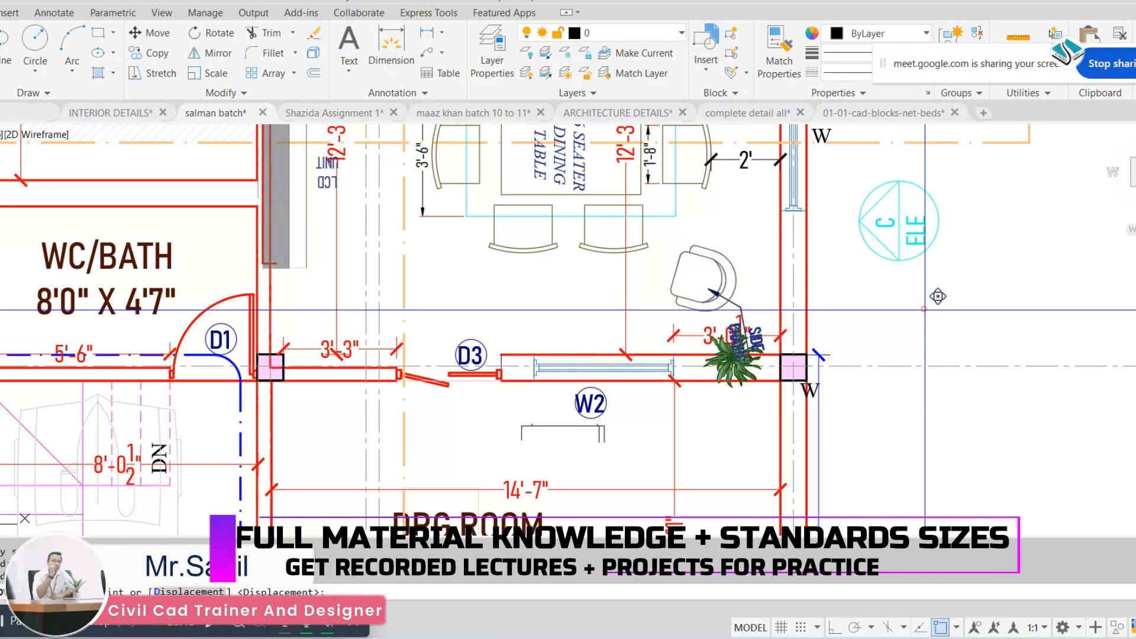
{"action": "left_click", "coordinate": [924, 309]}
{"action": "left_click", "coordinate": [934, 281]}
Step: Shift the dining table set slightly up in the Hall, away from the side chair
{"action": "middle_click_drag", "start_coordinate": [655, 247], "coordinate": [642, 364]}
{"action": "scroll", "coordinate": [646, 331], "scroll_direction": "down", "scroll_amount": 2}
{"action": "left_click", "coordinate": [670, 287]}
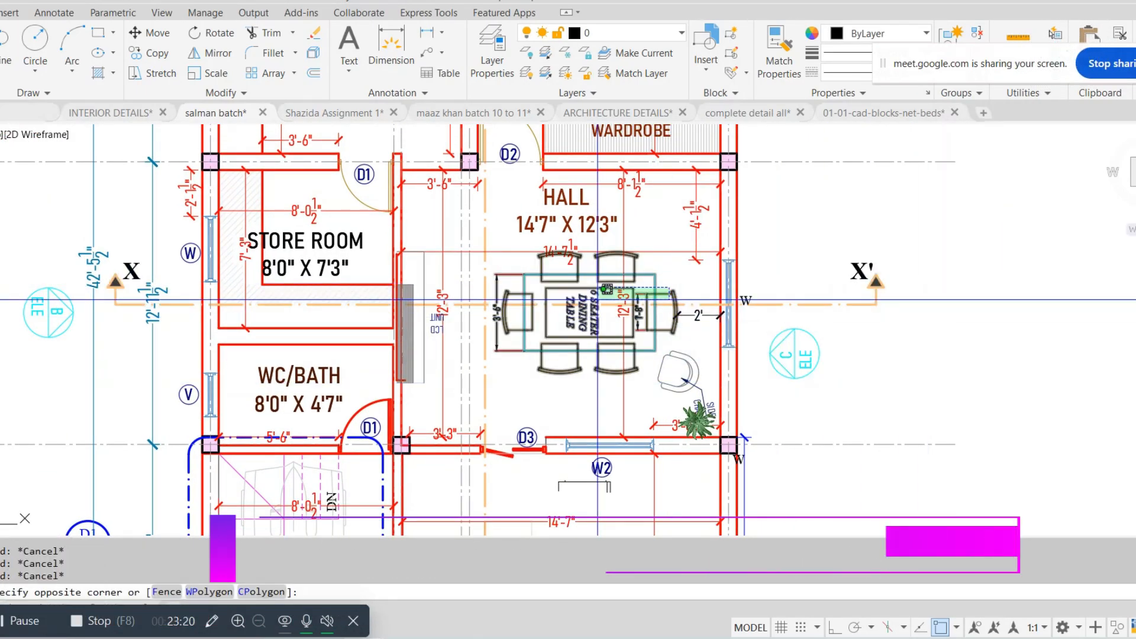
{"action": "key", "text": "Escape"}
{"action": "key", "text": "Escape"}
{"action": "left_click", "coordinate": [639, 274]}
{"action": "type", "text": "m"}
{"action": "key", "text": "Return"}
{"action": "left_click", "coordinate": [957, 382]}
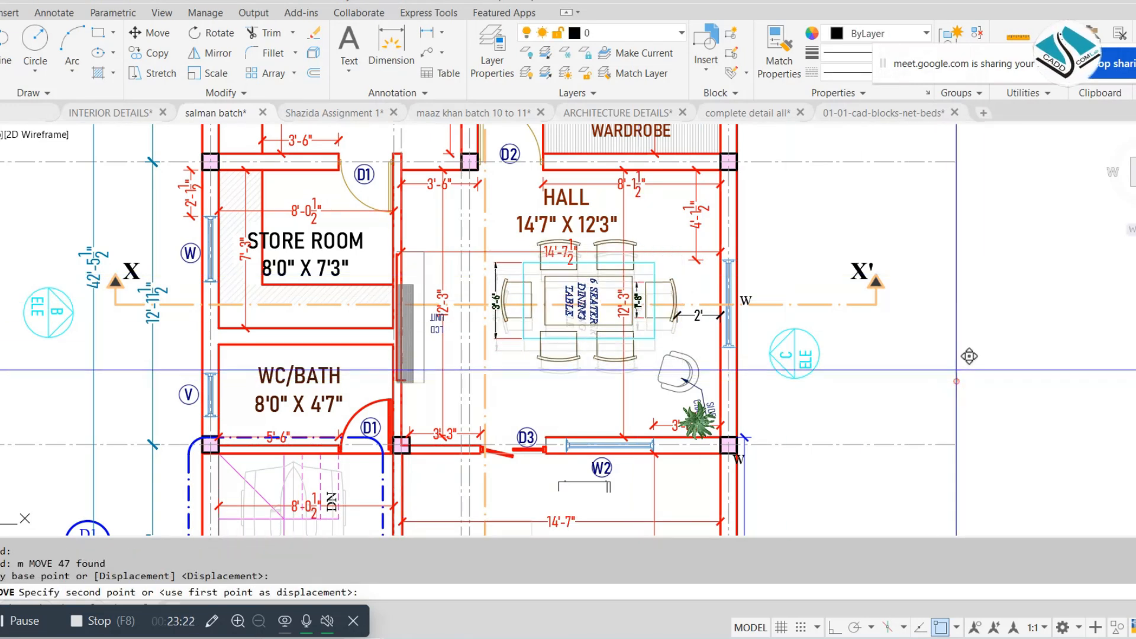
{"action": "key", "text": "Escape"}
{"action": "scroll", "coordinate": [714, 388], "scroll_direction": "up", "scroll_amount": 2}
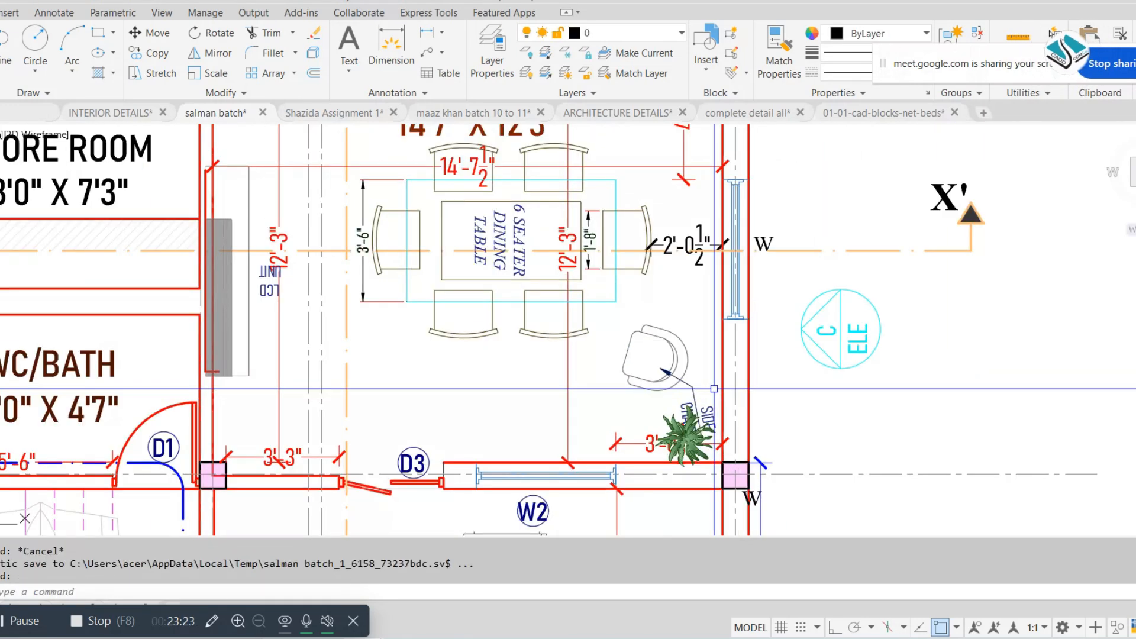
{"action": "scroll", "coordinate": [714, 388], "scroll_direction": "down", "scroll_amount": 2}
{"action": "middle_click_drag", "start_coordinate": [653, 338], "coordinate": [653, 370]}
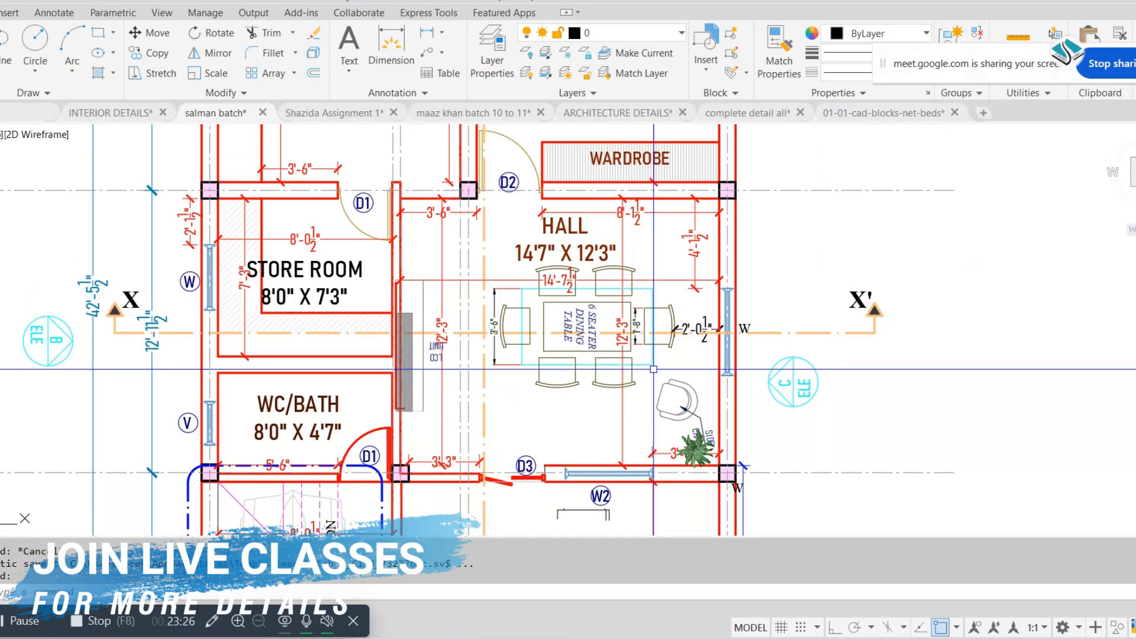